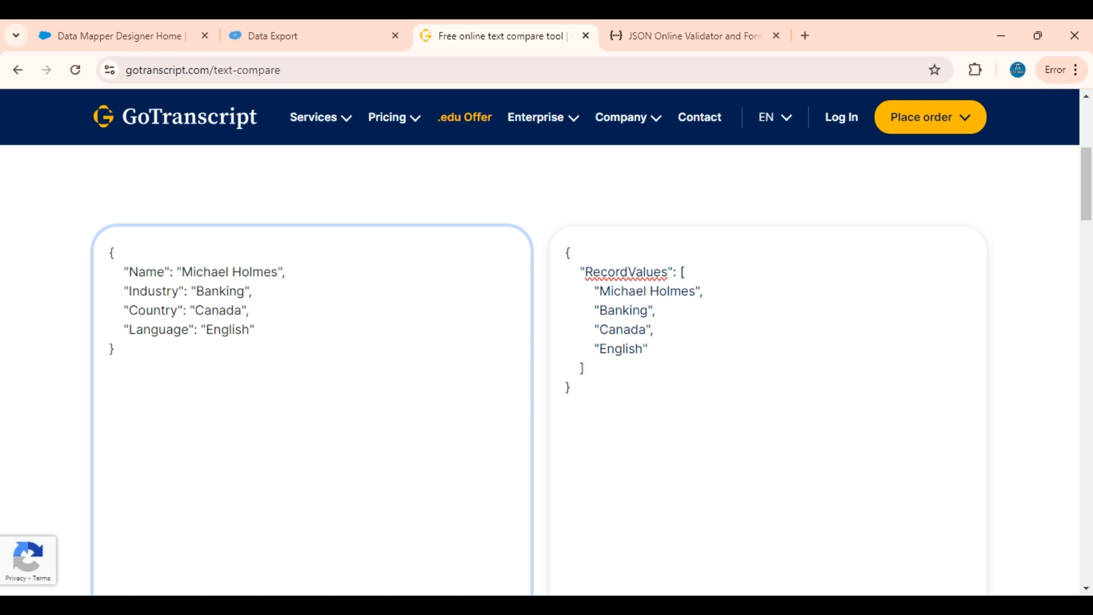
Compare the source JSON object with the target RecordValues array in the text compare page
drag(585, 368, 580, 272)
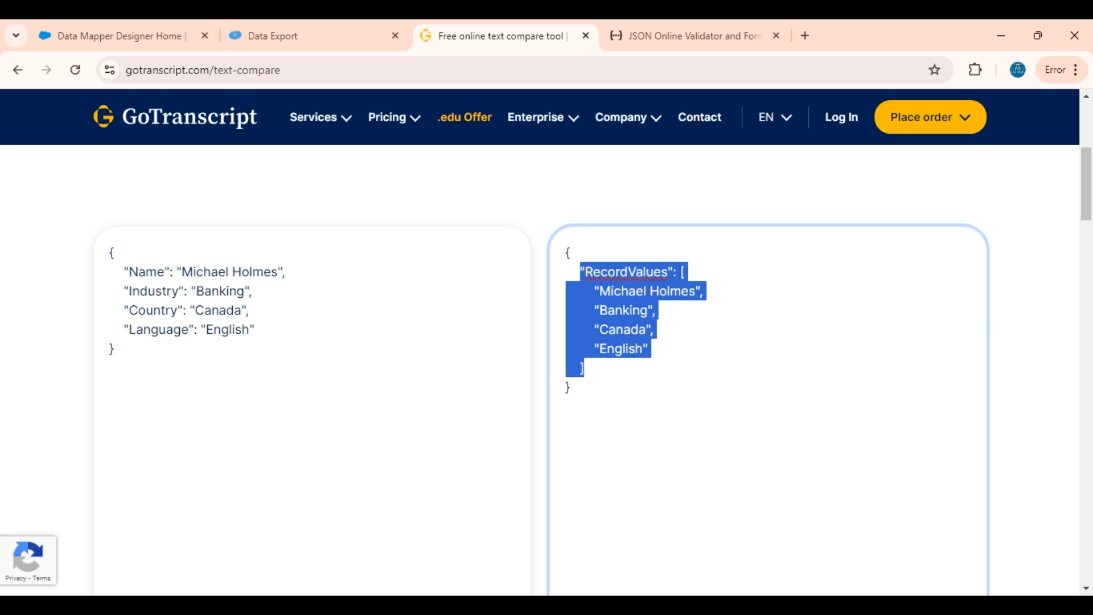
click(115, 349)
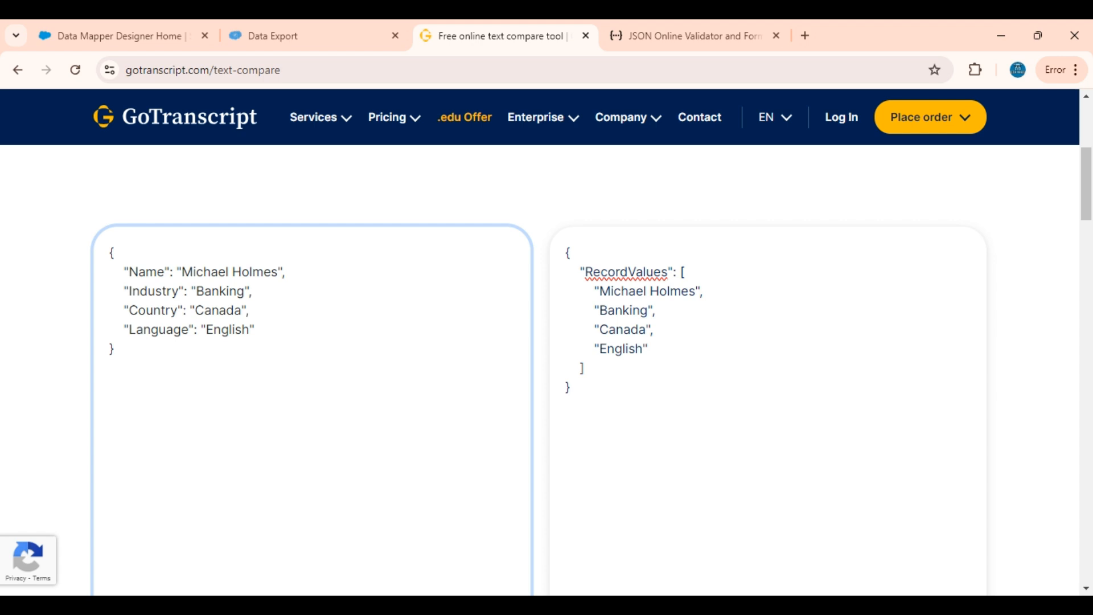
key(ctrl+a)
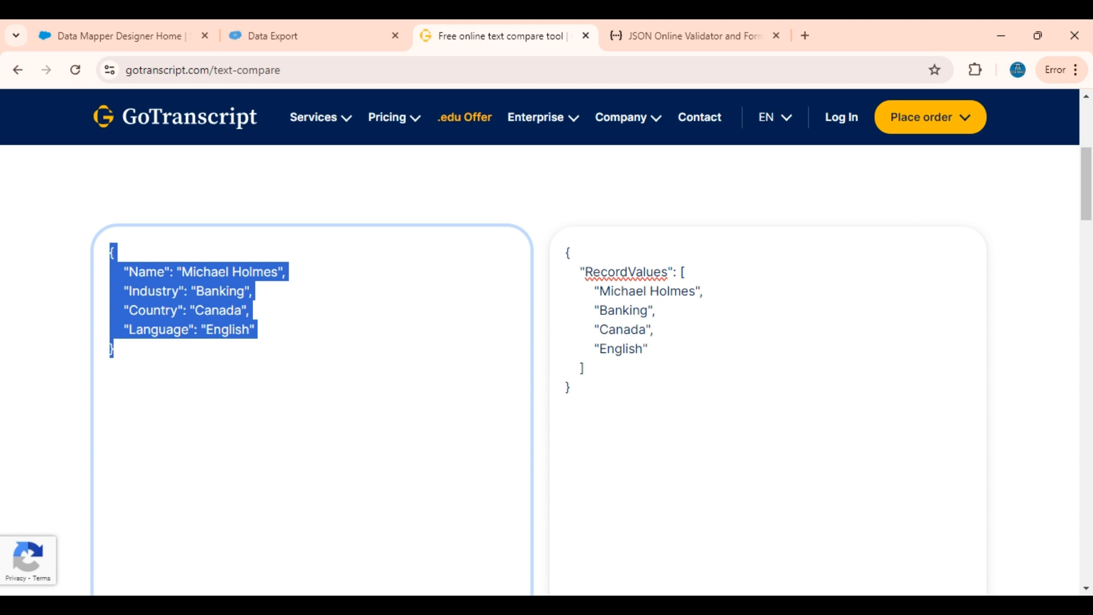
click(115, 349)
drag(585, 368, 567, 252)
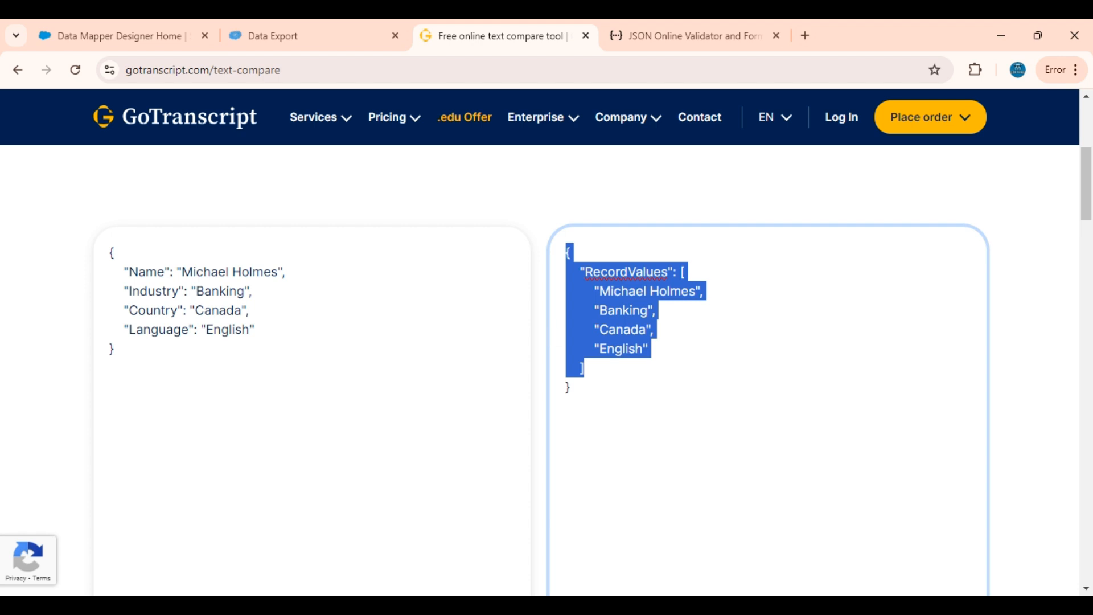
click(571, 387)
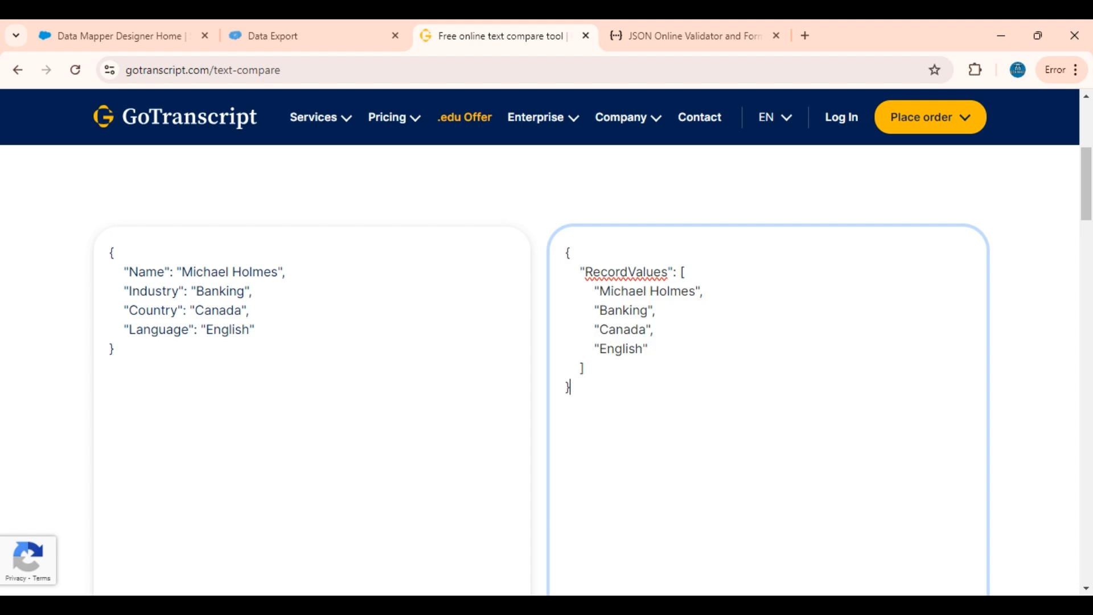
key(shift+Up)
key(shift+Up)
key(shift+Up)
key(shift+Up)
key(shift+Up)
key(shift+Up)
key(shift+Up)
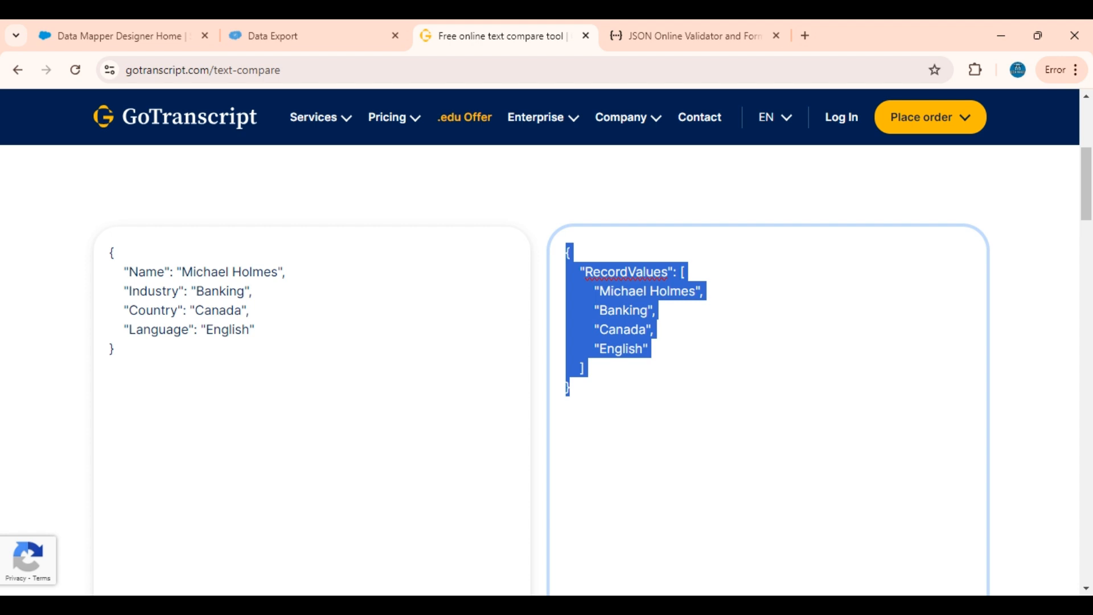
drag(116, 349, 94, 248)
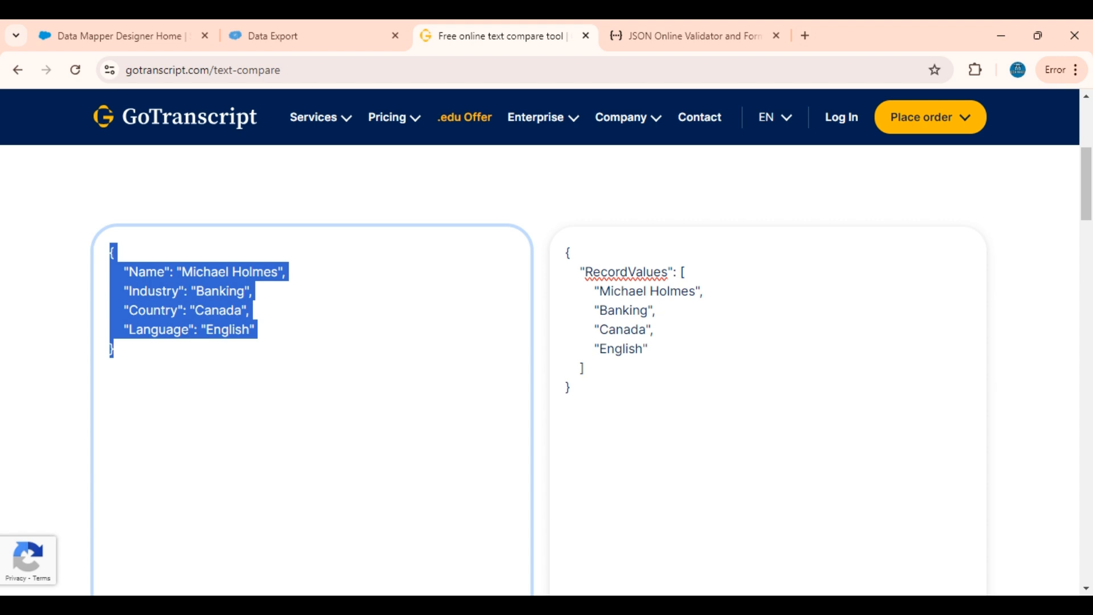
Switch to the Salesforce Data Mapper page and start a new Data Mapper named ObjToArrayofValues
click(117, 27)
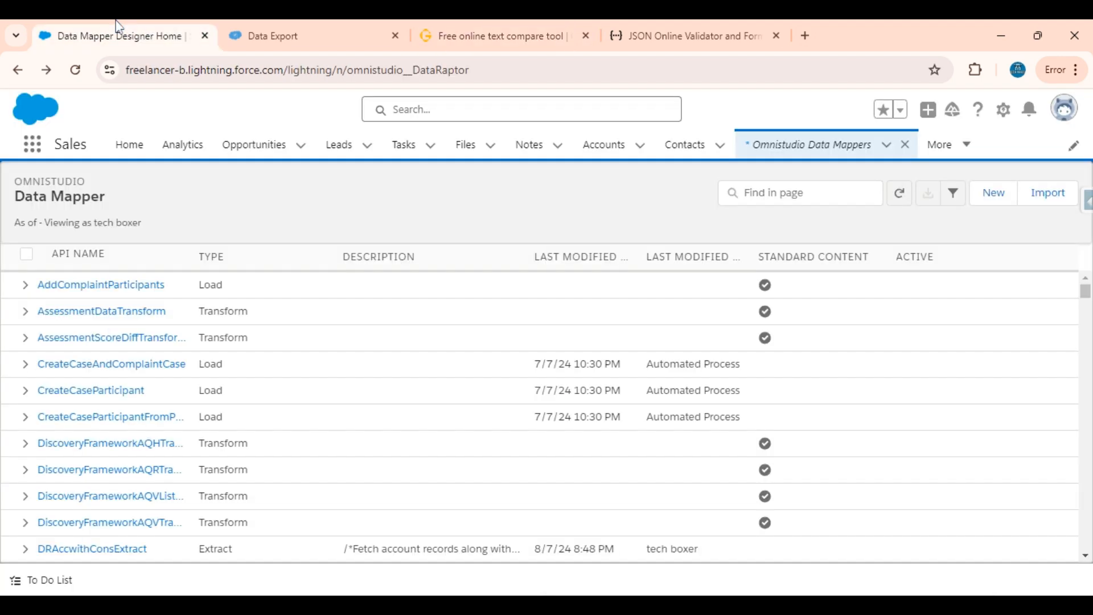
click(996, 193)
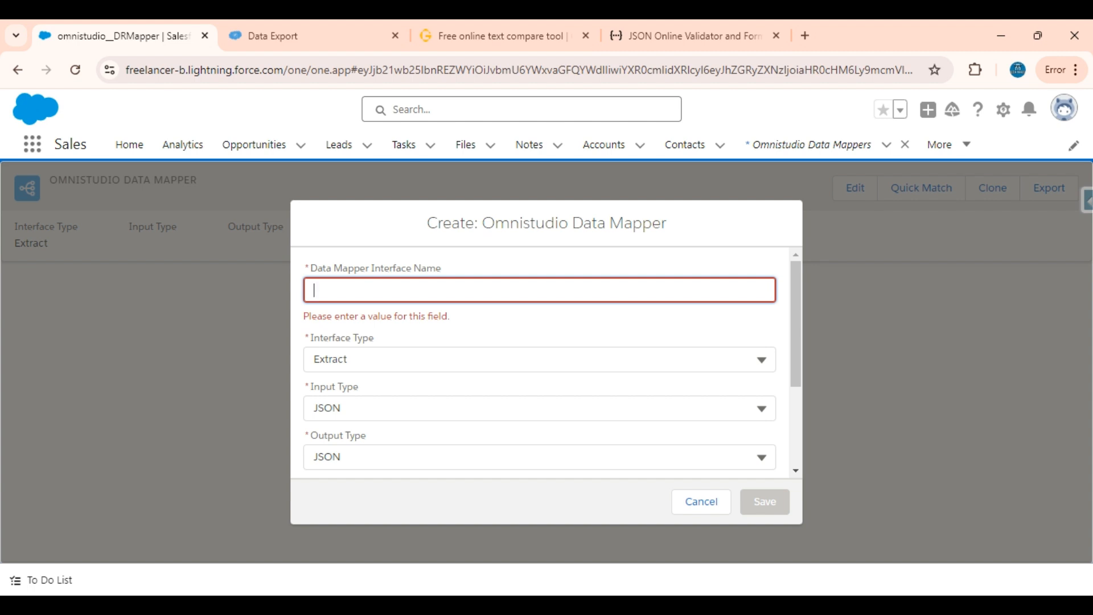
text(Singl)
key(BackSpace)
key(BackSpace)
key(BackSpace)
key(BackSpace)
key(BackSpace)
text(ObjTp)
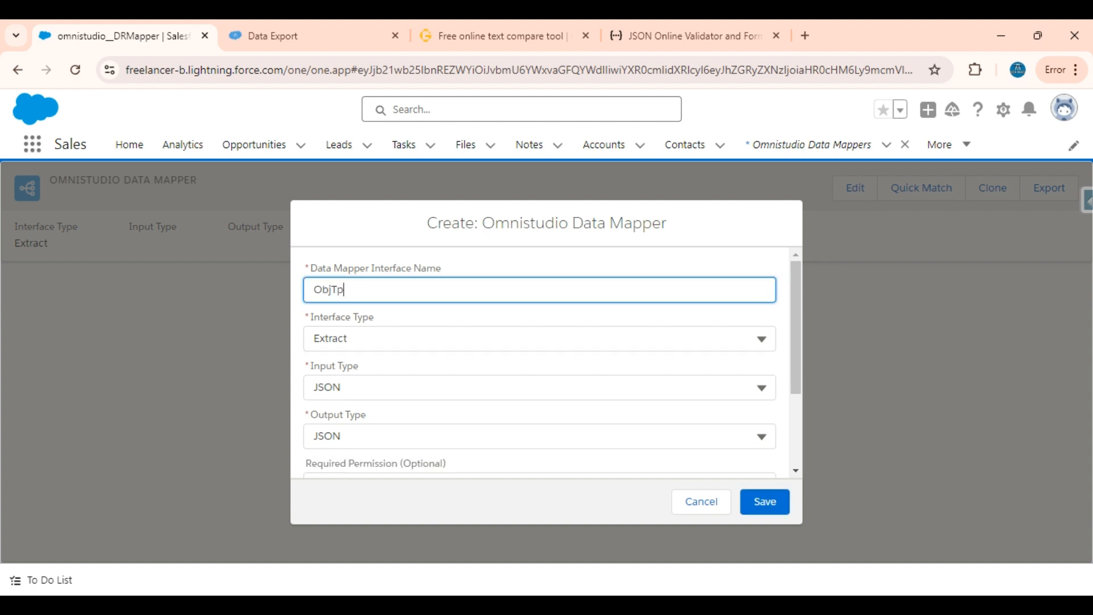
text(oArrayofValues)
key(Tab)
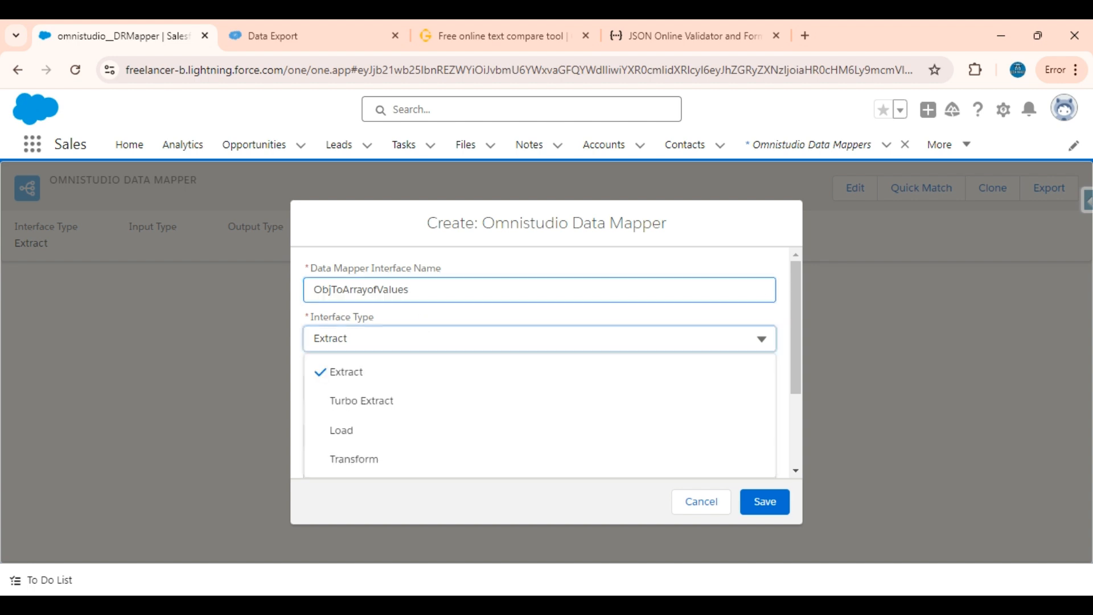
Set the new Data Mapper's interface type to Transform and save it with JSON input and output
click(366, 474)
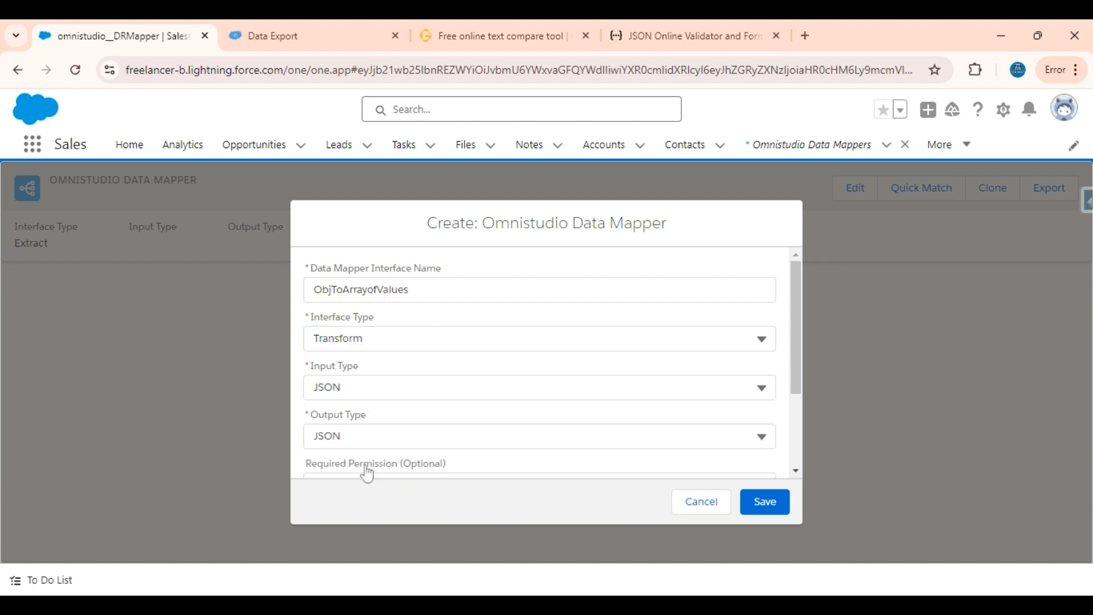
scroll(366, 471, down, 2)
scroll(375, 349, up, 2)
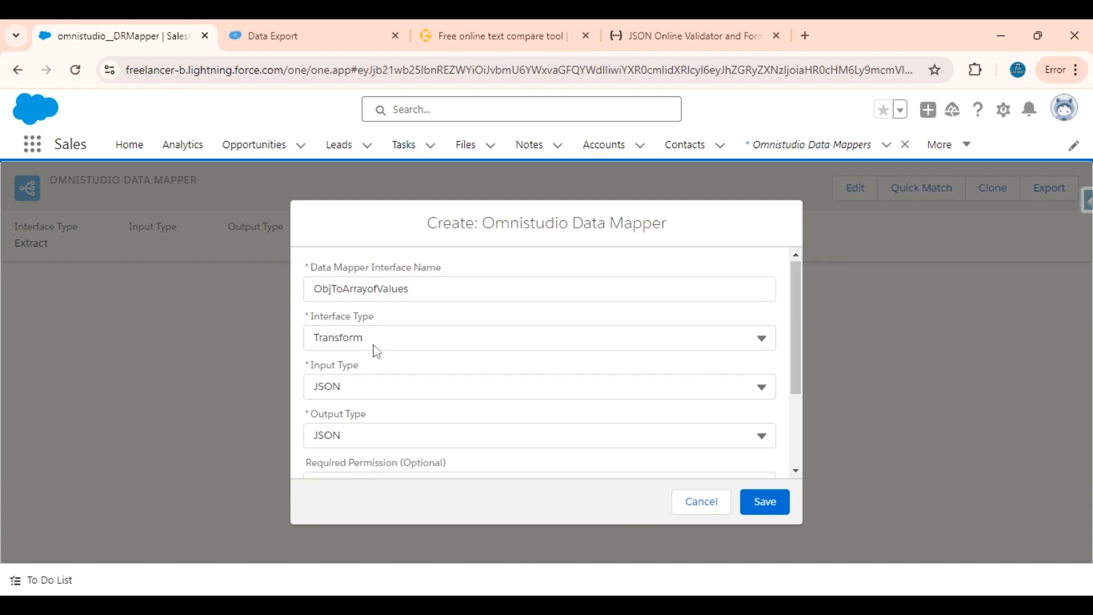
scroll(375, 350, down, 3)
click(763, 502)
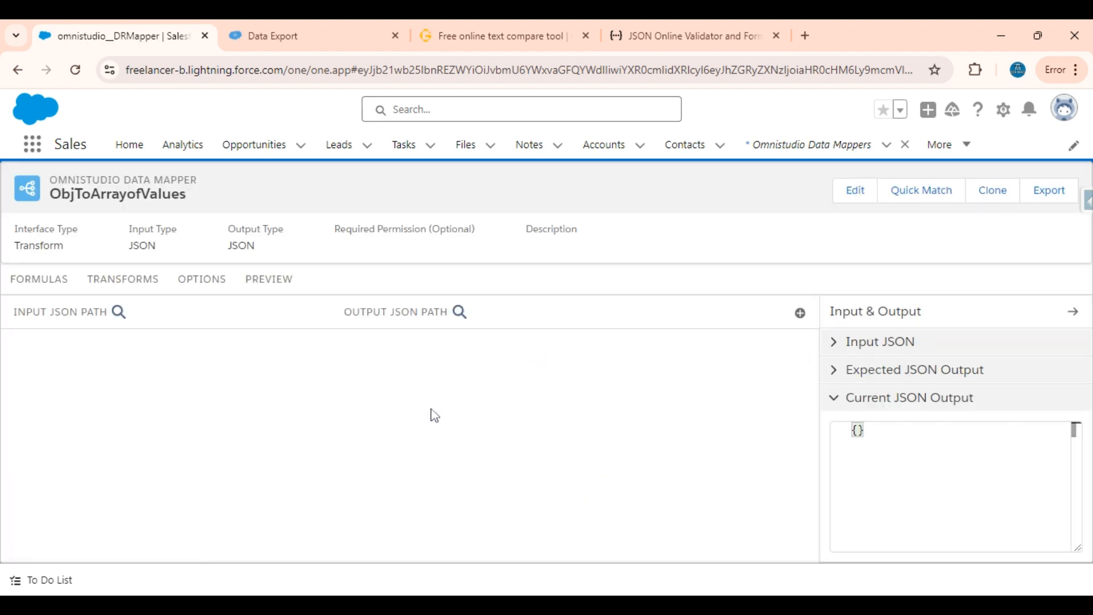
Copy the source JSON object from the text compare page into the Input JSON of the ObjToArrayofValues Data Mapper
click(452, 26)
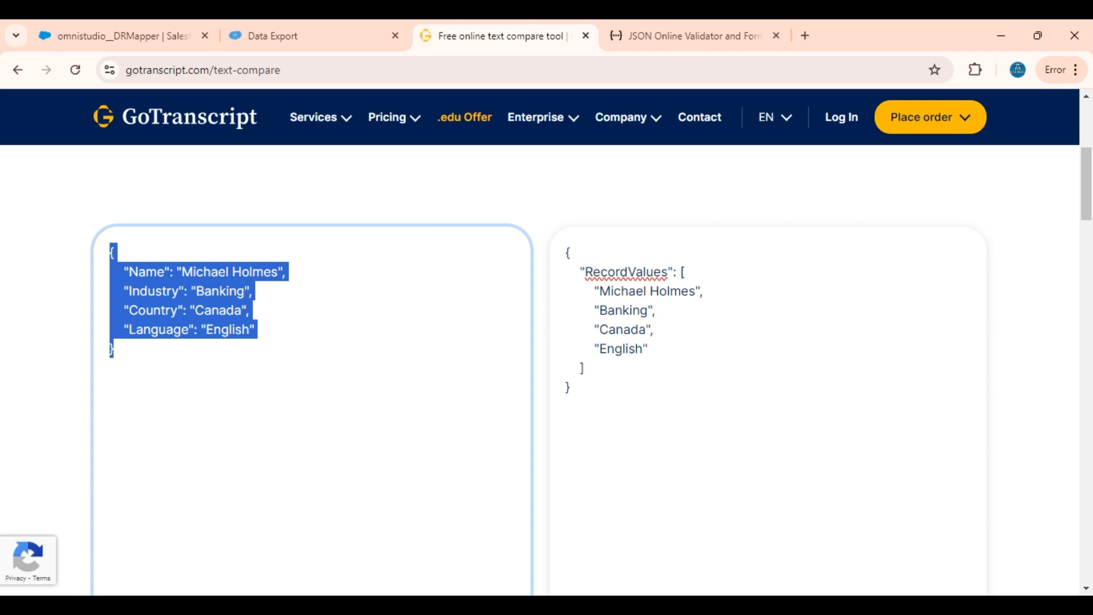
click(257, 330)
key(ctrl+a)
key(ctrl+c)
click(102, 34)
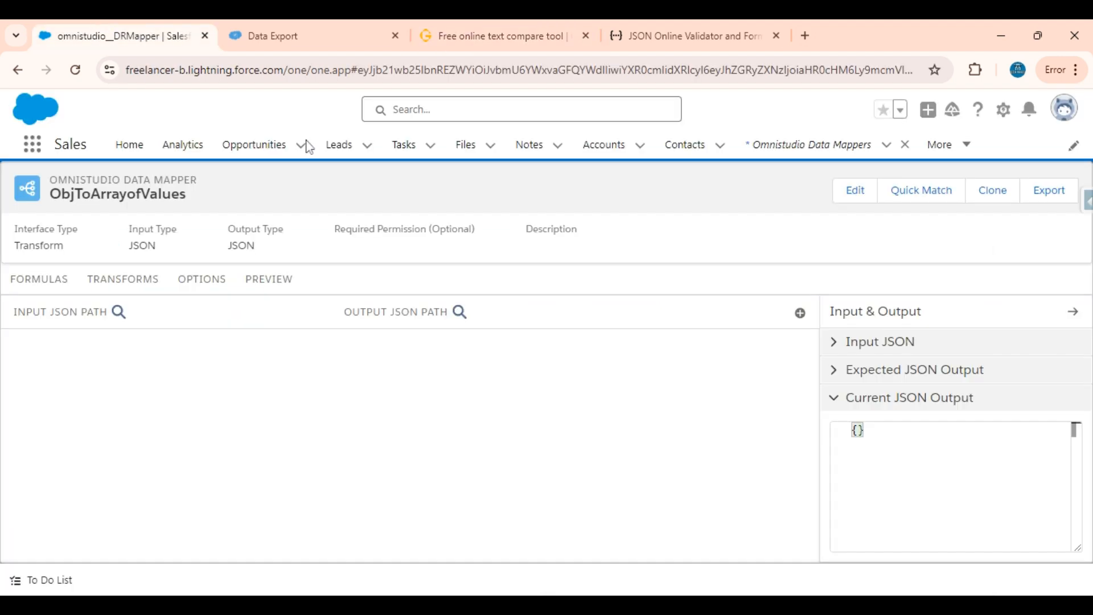
click(896, 340)
click(892, 399)
key(ctrl+v)
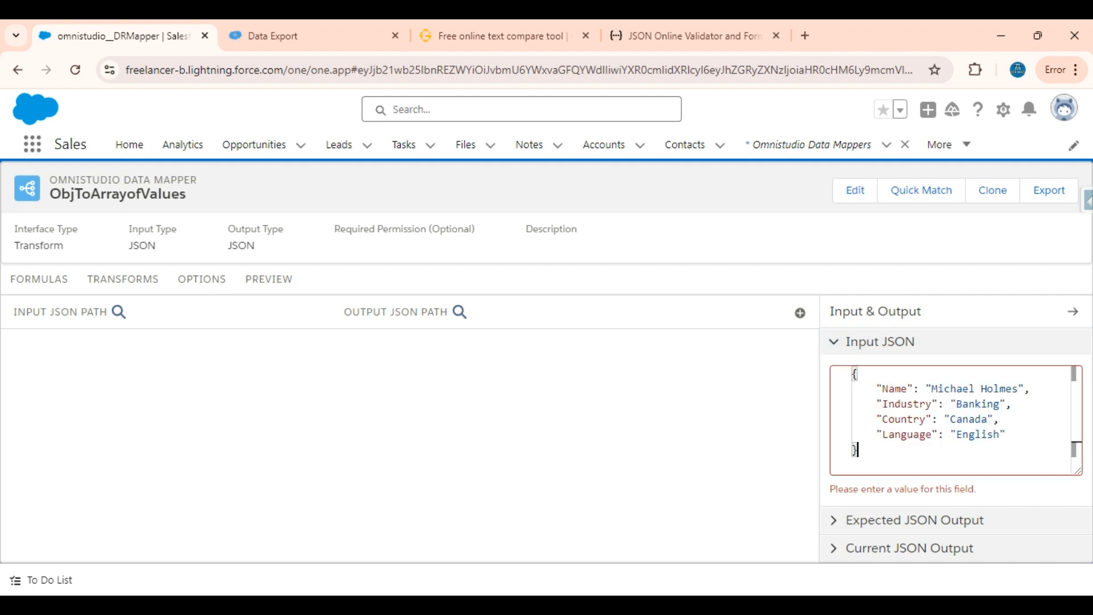
click(720, 419)
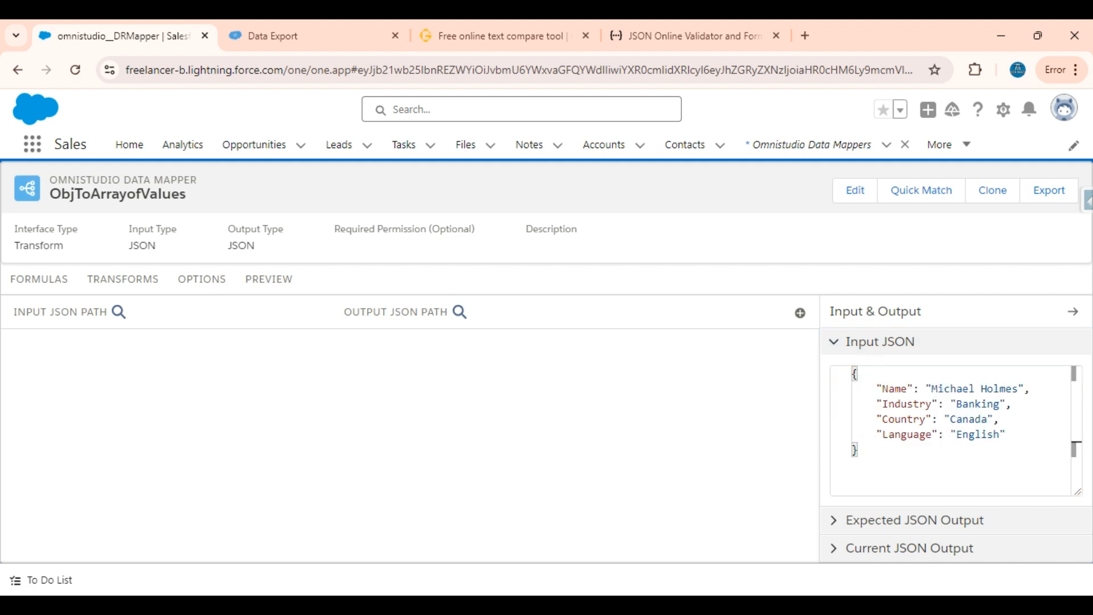
Check the sample input in the preview, and return to the transform mappings with the Input JSON expanded
click(253, 280)
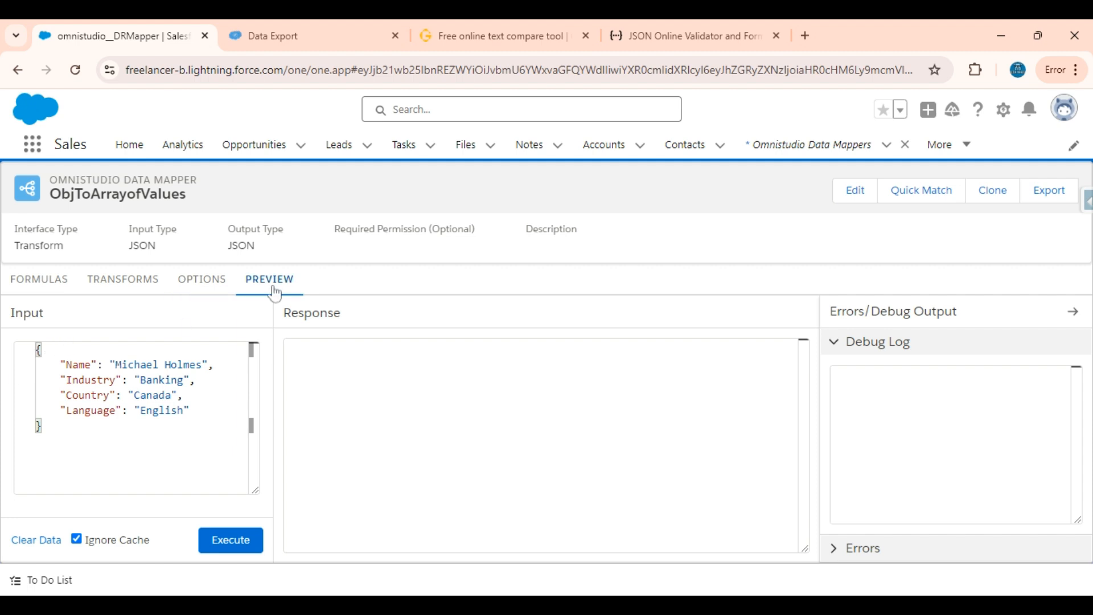
click(142, 279)
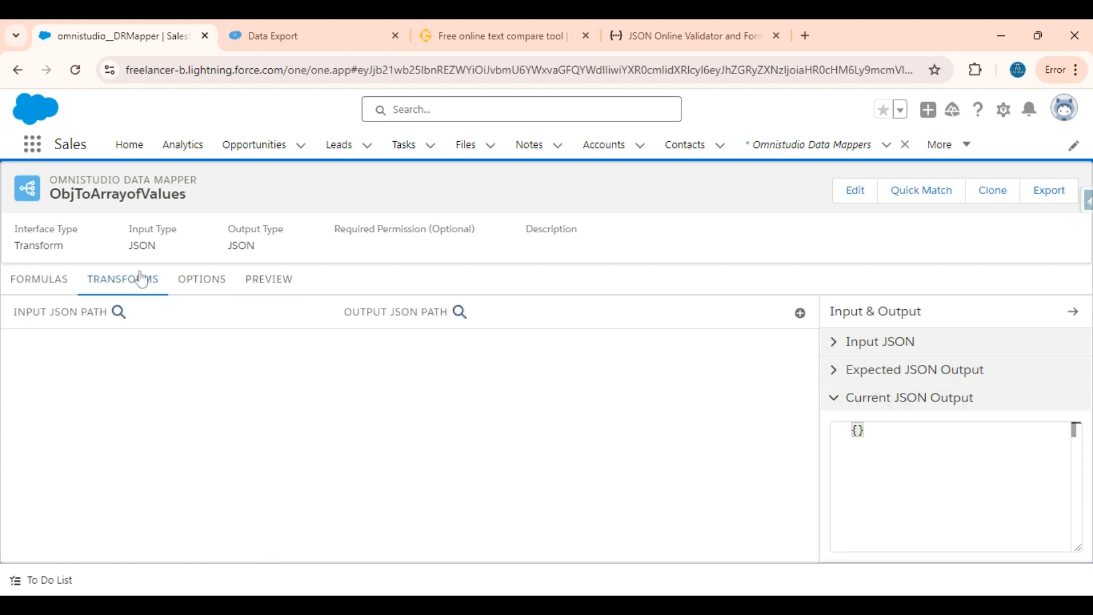
click(837, 347)
click(835, 346)
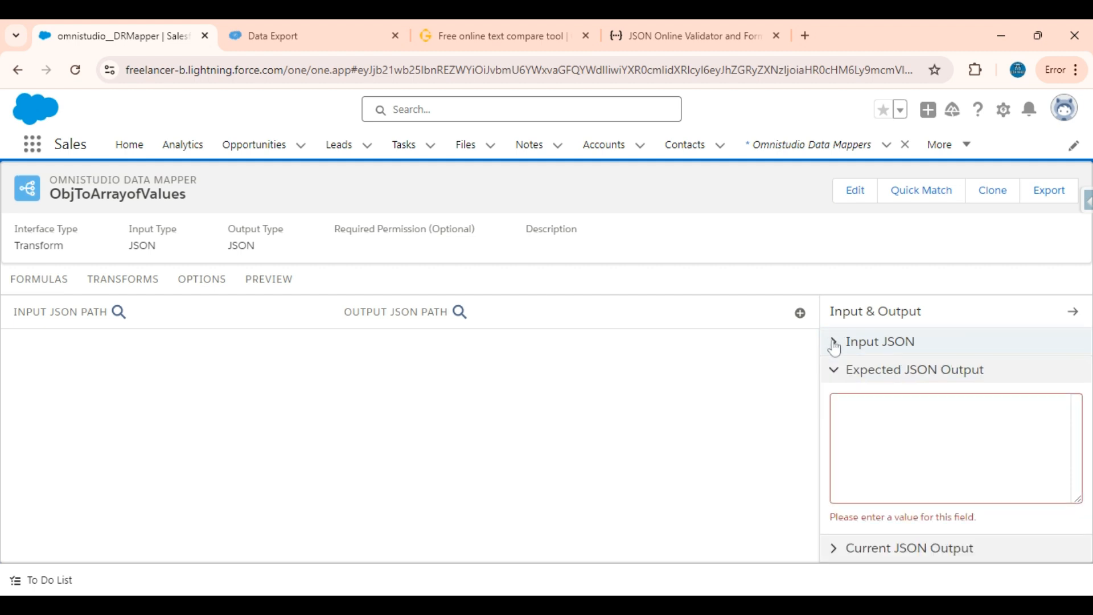
click(835, 346)
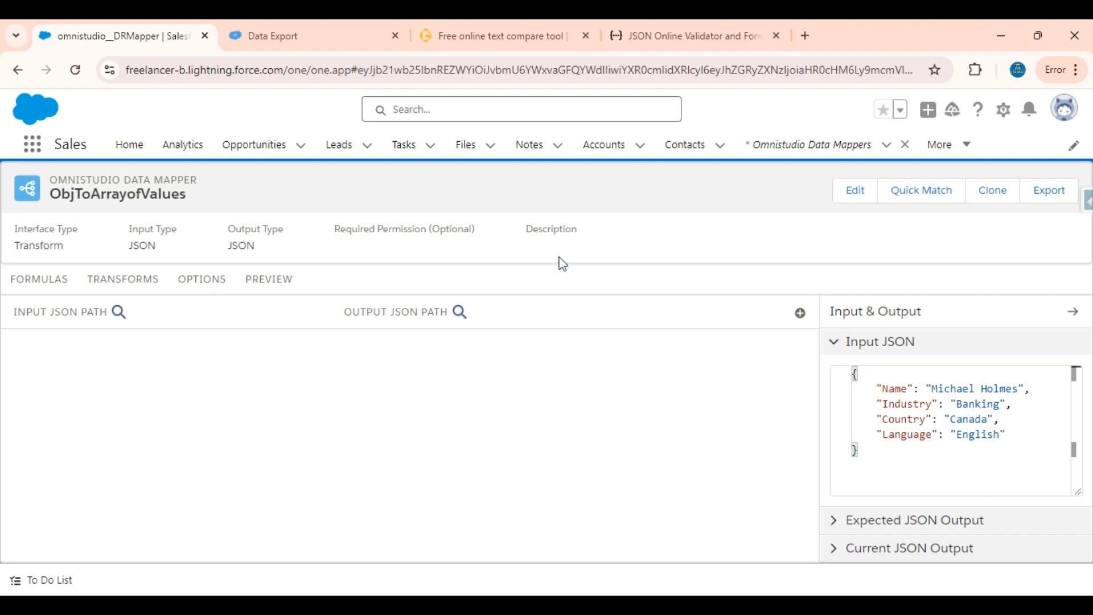
Review the structure of the expected RecordValues array in the text compare page
click(493, 27)
drag(586, 369, 570, 272)
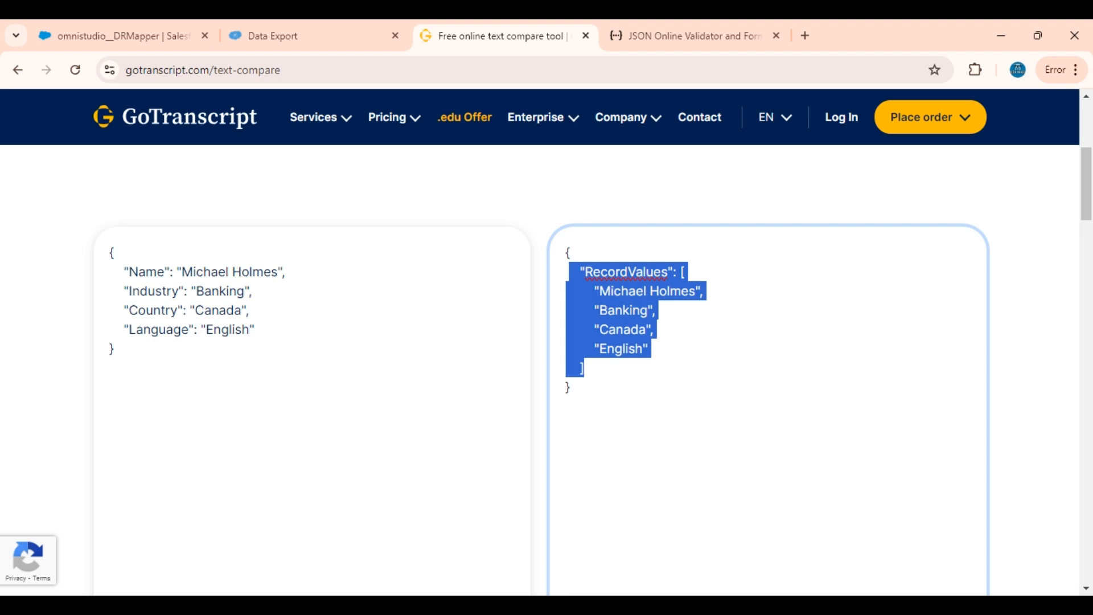
click(570, 387)
drag(571, 388, 566, 253)
click(571, 388)
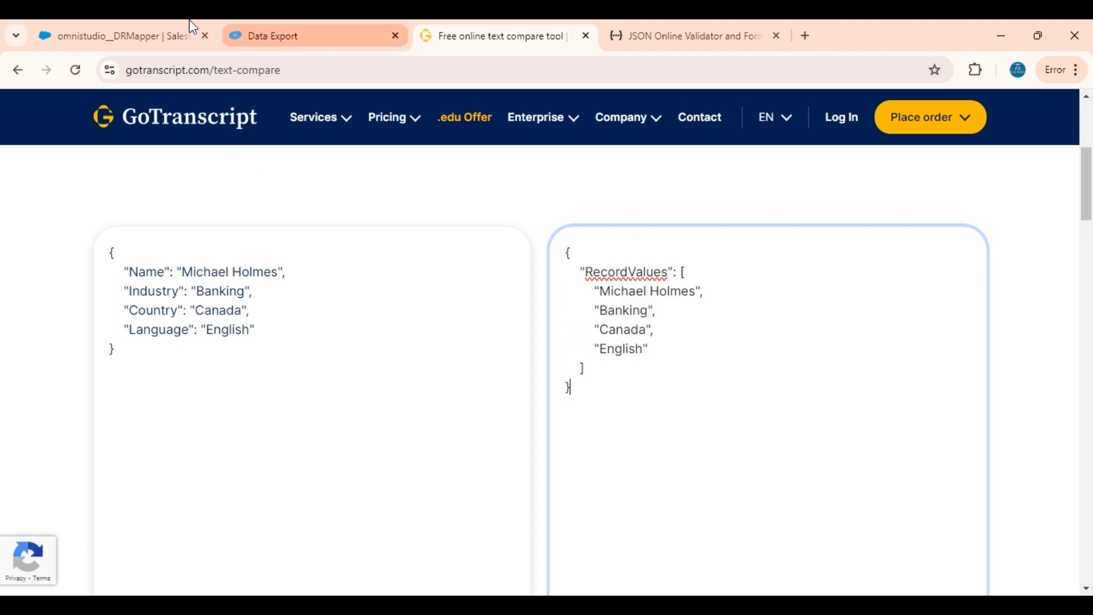
Add a new transform mapping in the Salesforce Data Mapper and copy the RecordValues key from the expected output
click(160, 21)
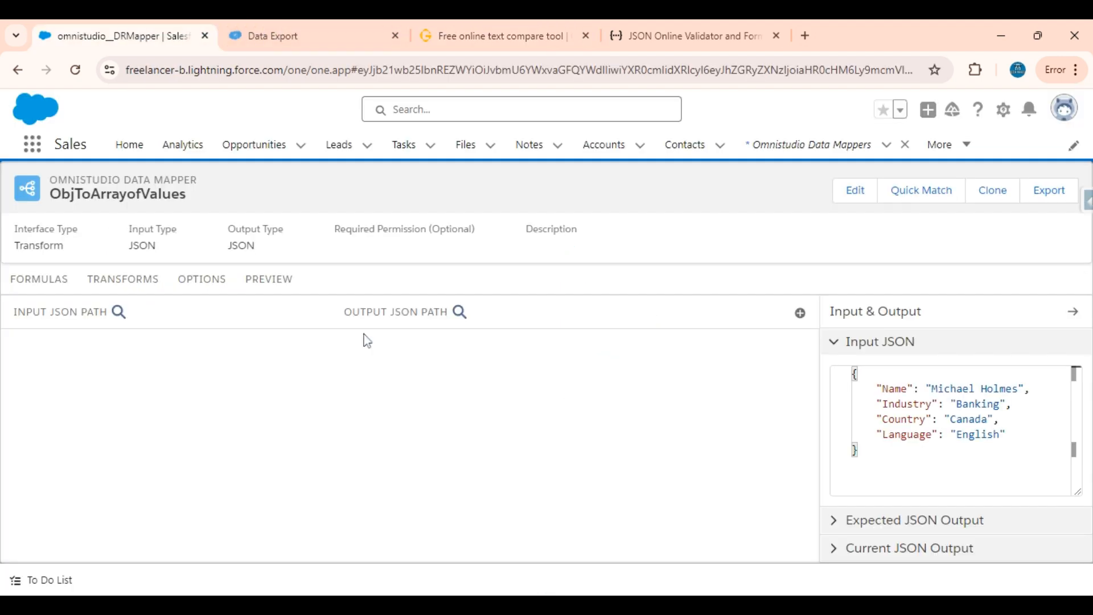
click(799, 314)
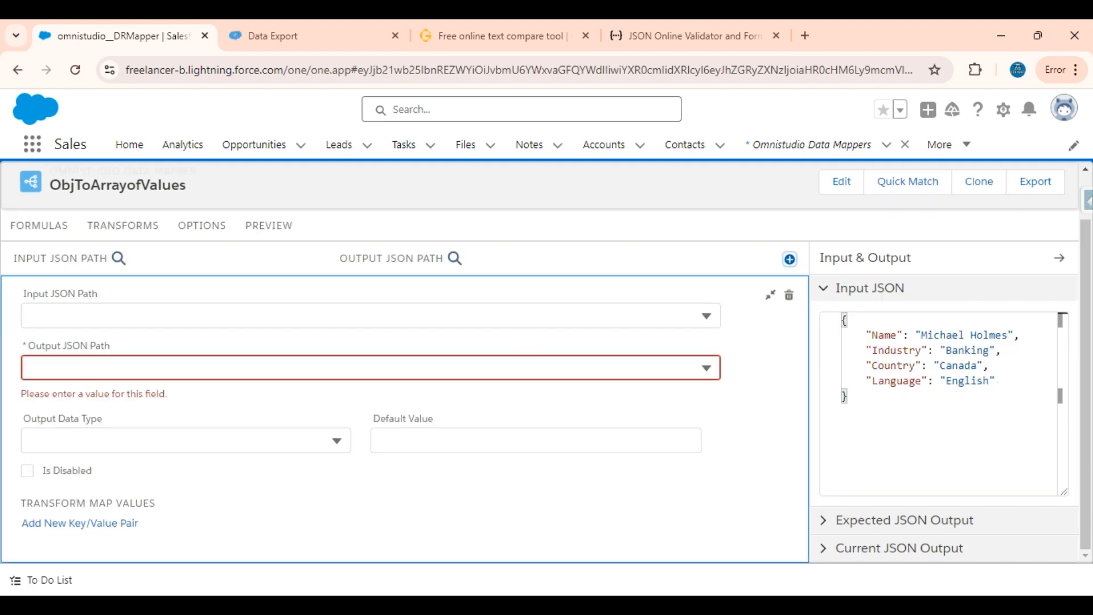
click(370, 315)
click(486, 24)
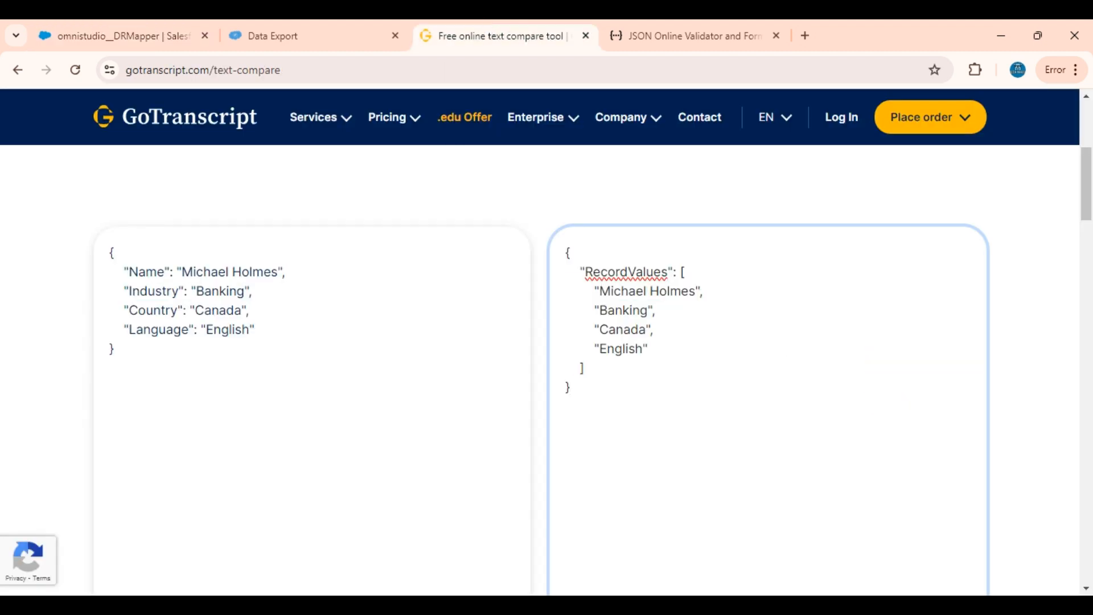
double_click(627, 272)
key(ctrl+c)
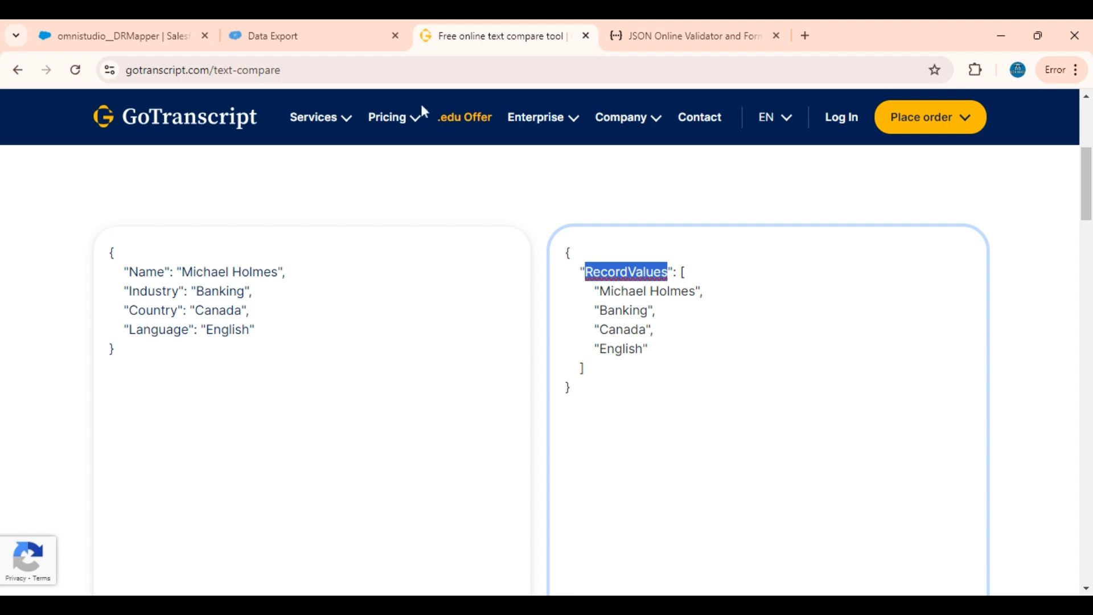
click(134, 26)
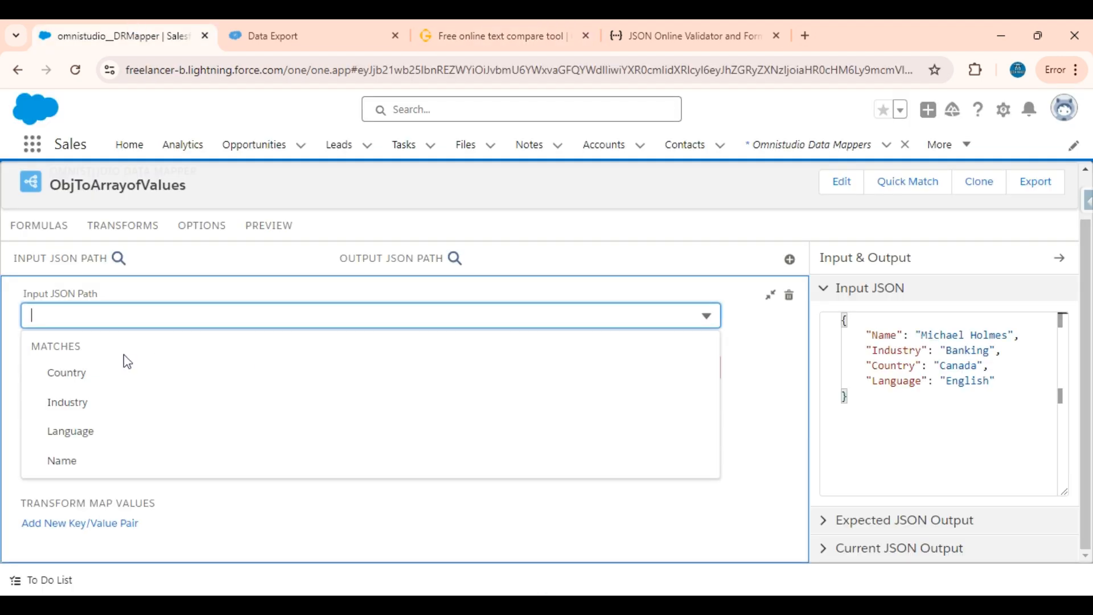
After rechecking the expected output, set the new mapping's Input JSON Path to Name and enter RecordValues|1 as its Output JSON Path
click(483, 25)
mouse_move(571, 137)
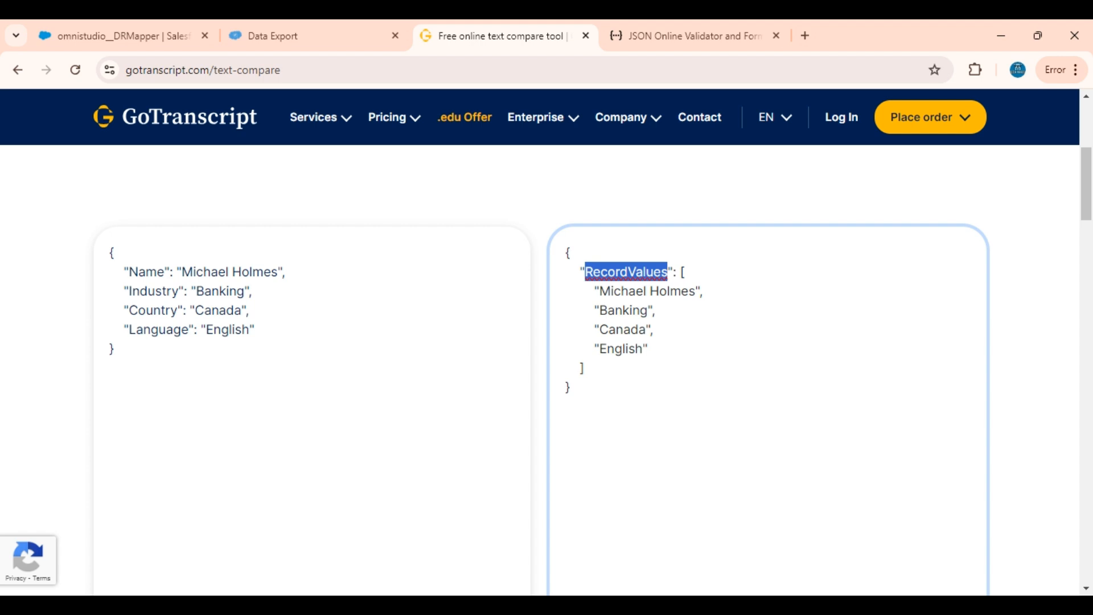
click(149, 29)
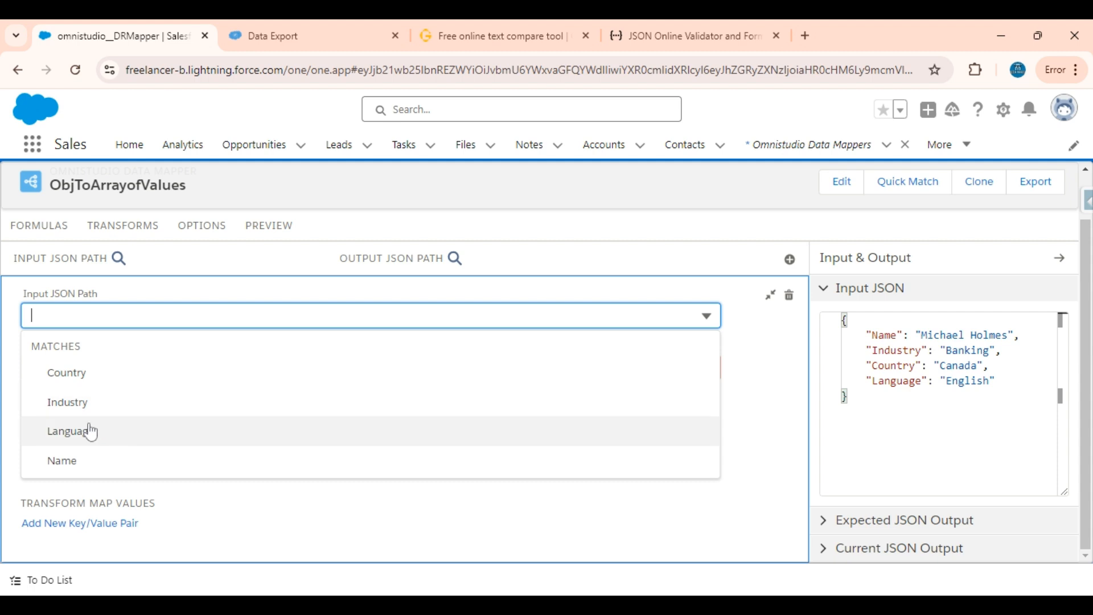
click(73, 459)
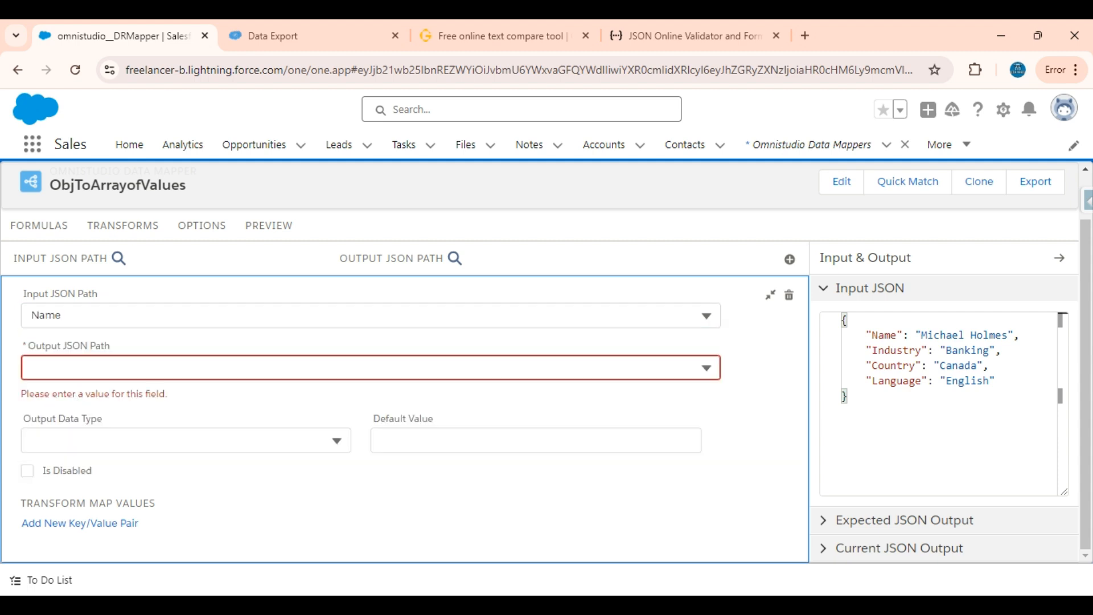
click(94, 368)
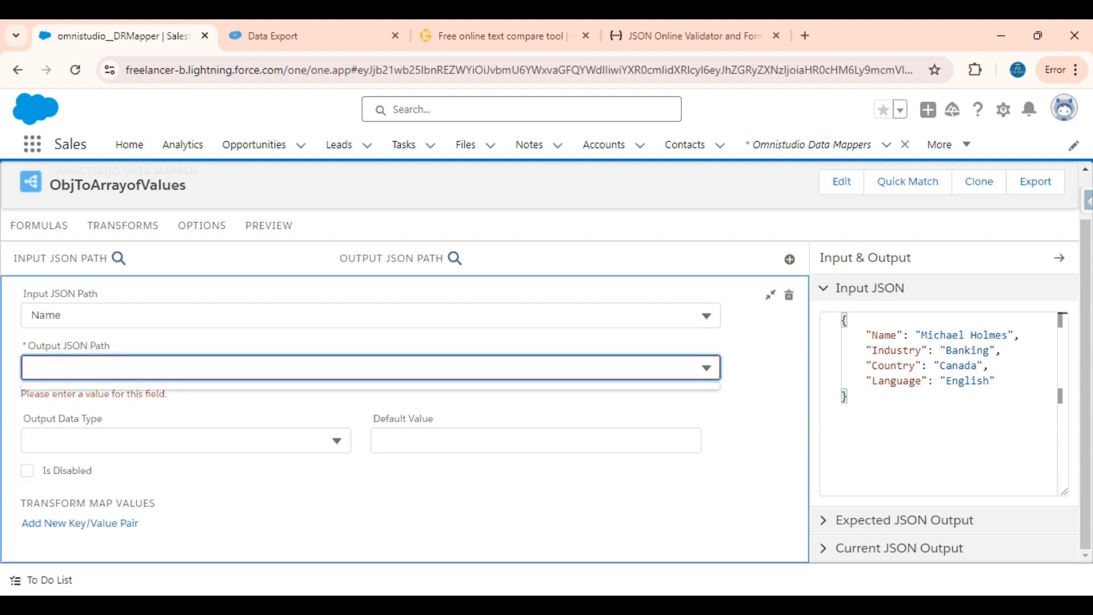
key(ctrl+v)
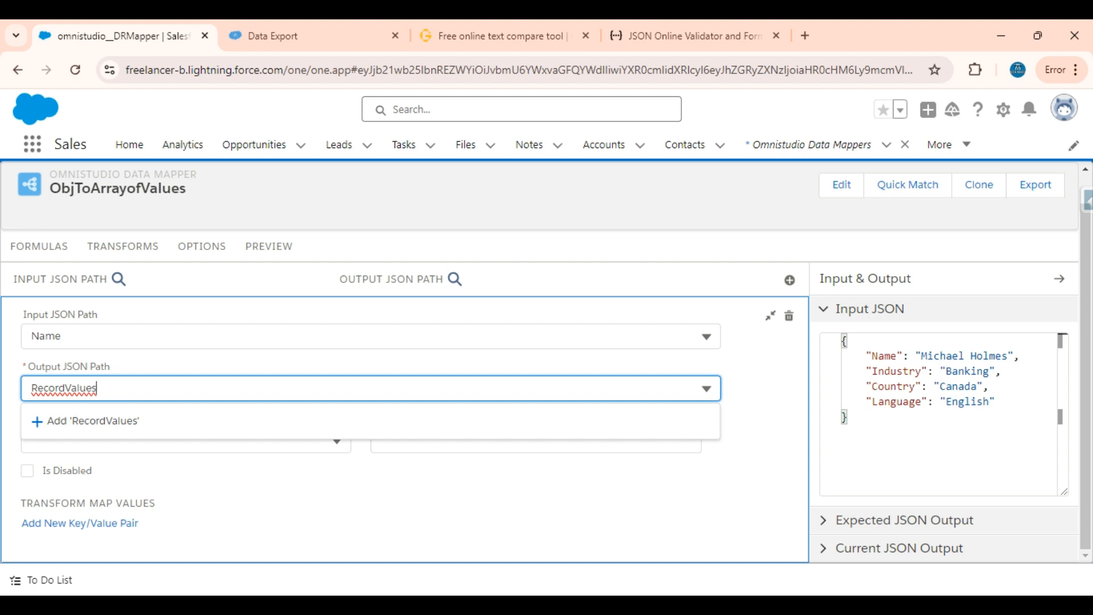
text(|)
text(1)
Examine the parts of the RecordValues|1 output path: the key name, the pipe separator and the index
click(77, 425)
double_click(64, 388)
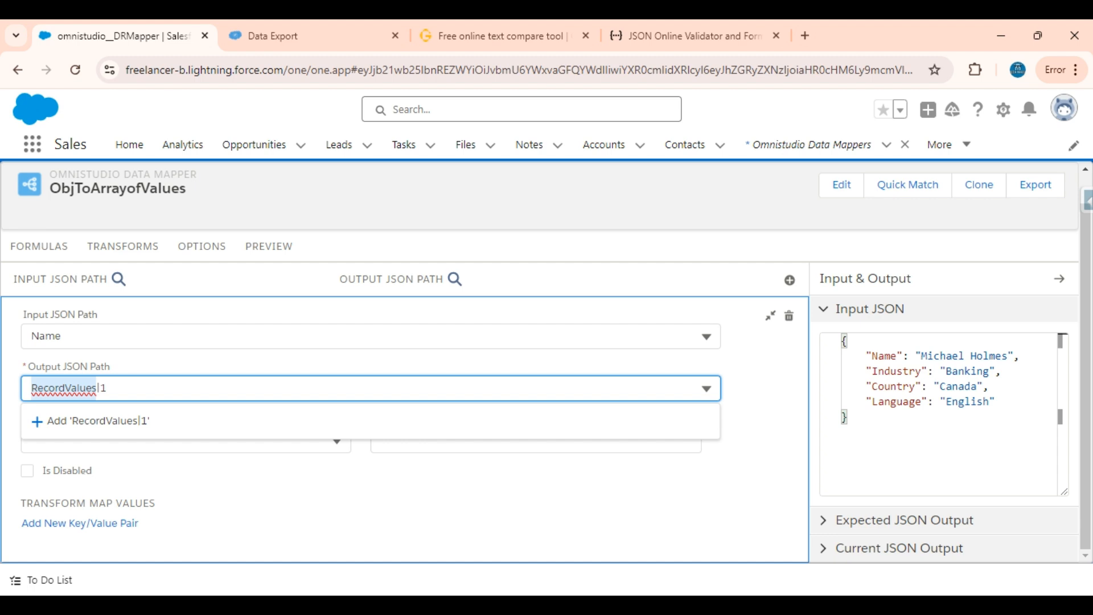
click(107, 388)
key(Left)
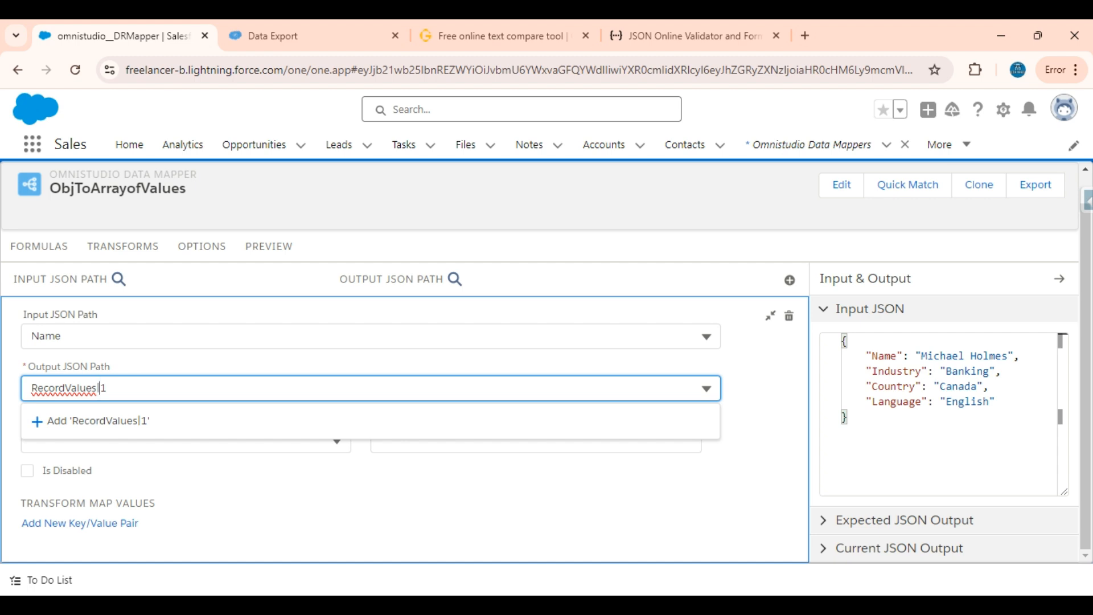
double_click(64, 389)
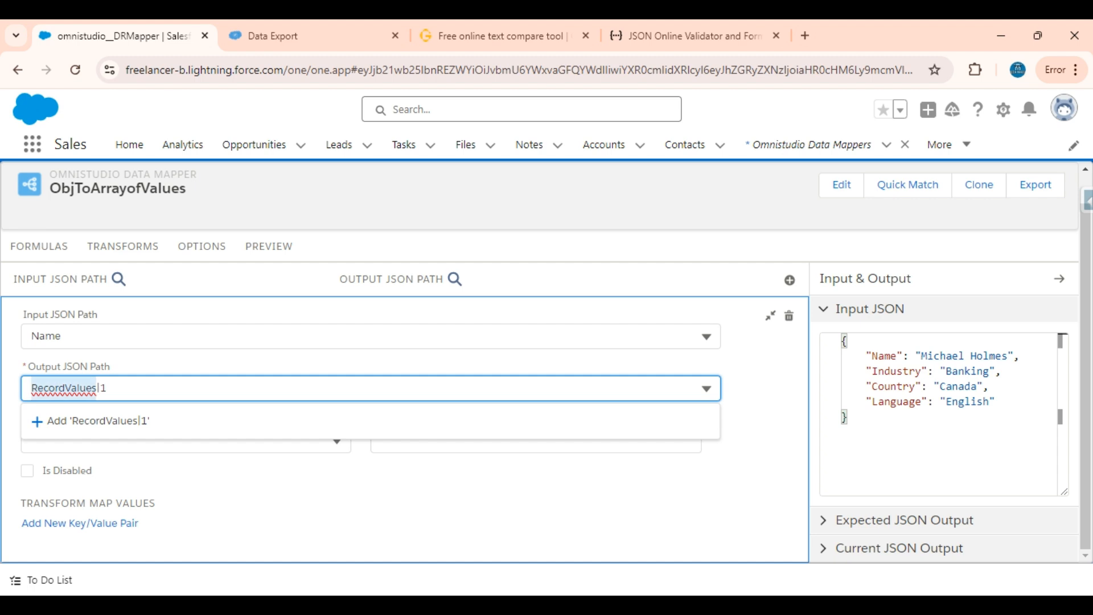
click(85, 388)
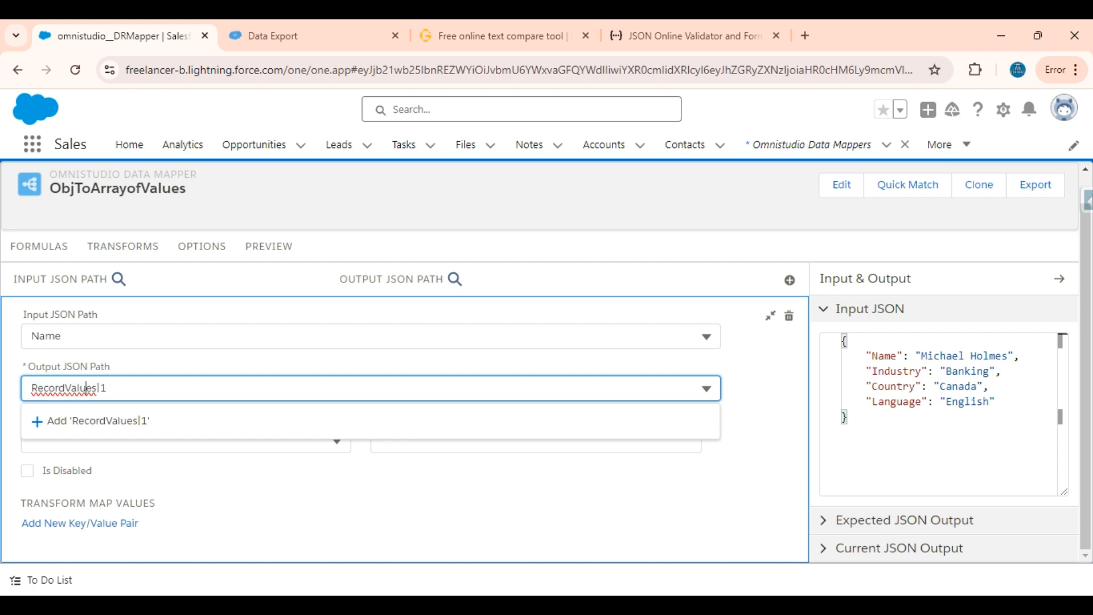
double_click(87, 388)
click(107, 389)
key(shift+Left)
key(Right)
double_click(63, 388)
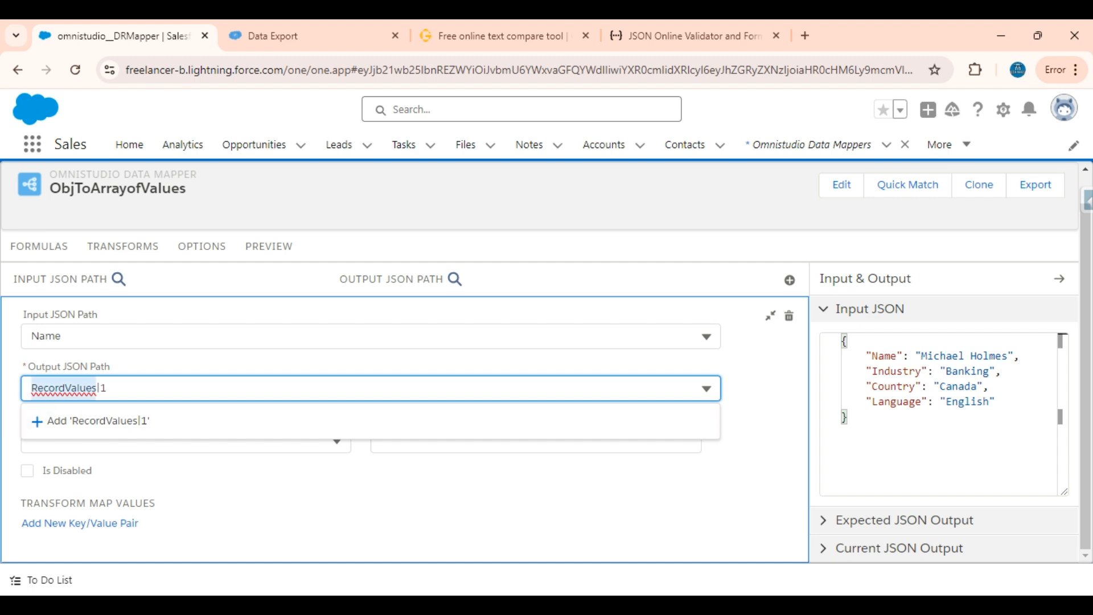
click(106, 388)
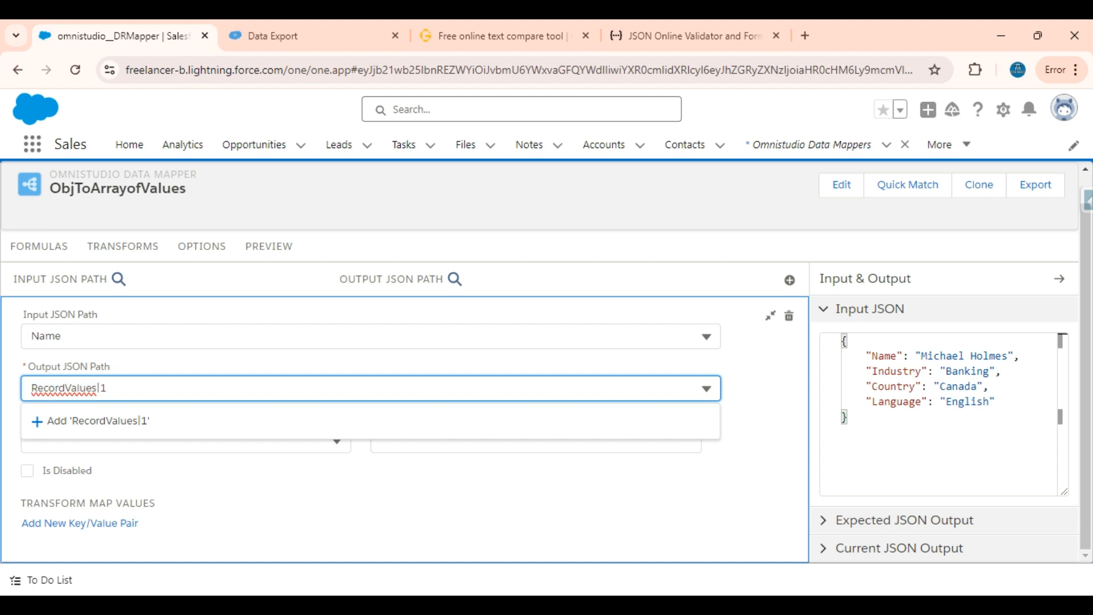
drag(100, 388, 31, 388)
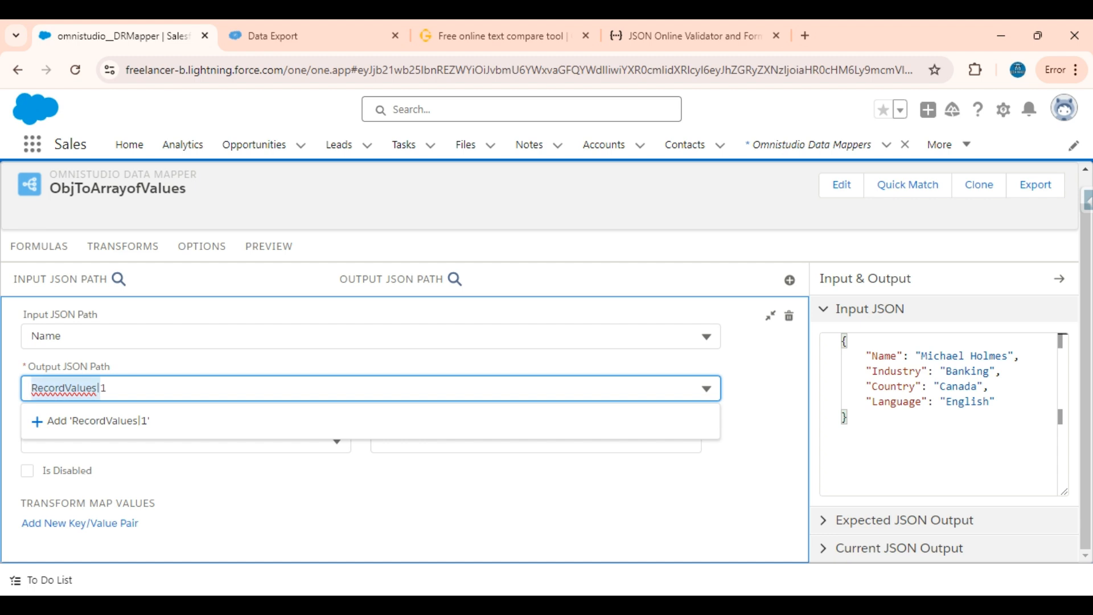
click(106, 388)
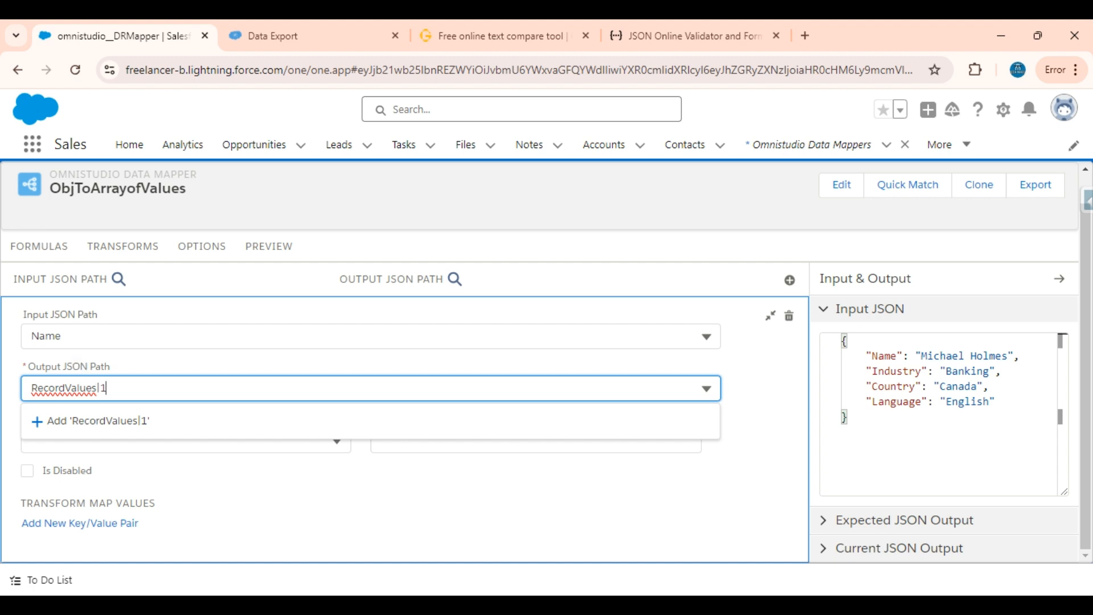
Add RecordValues|1 as the Name mapping's output path, copy the path text, and collapse the mapping
click(91, 420)
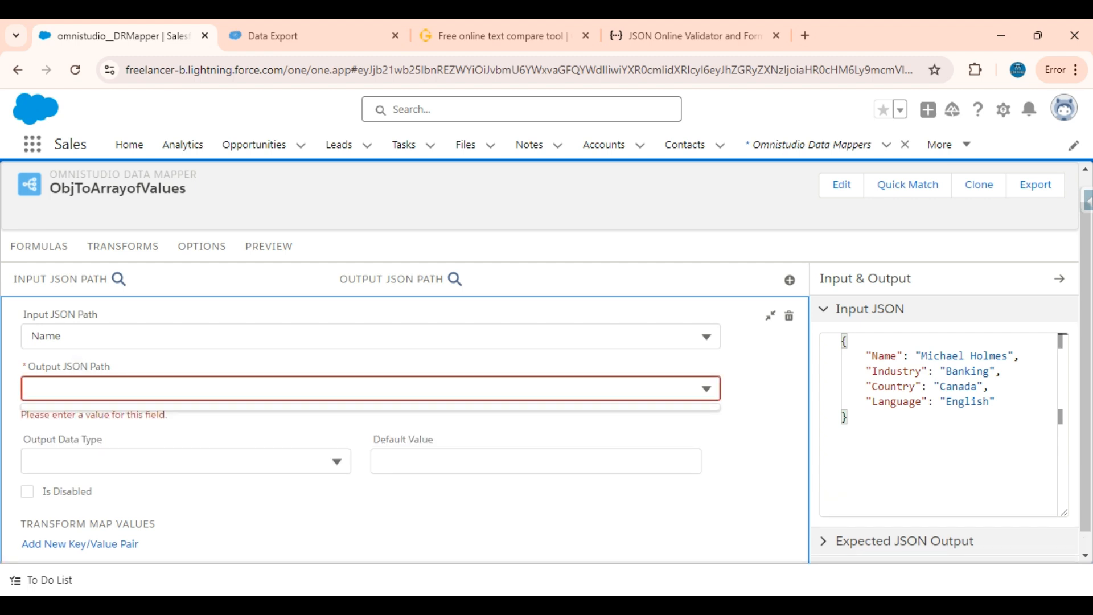
click(143, 446)
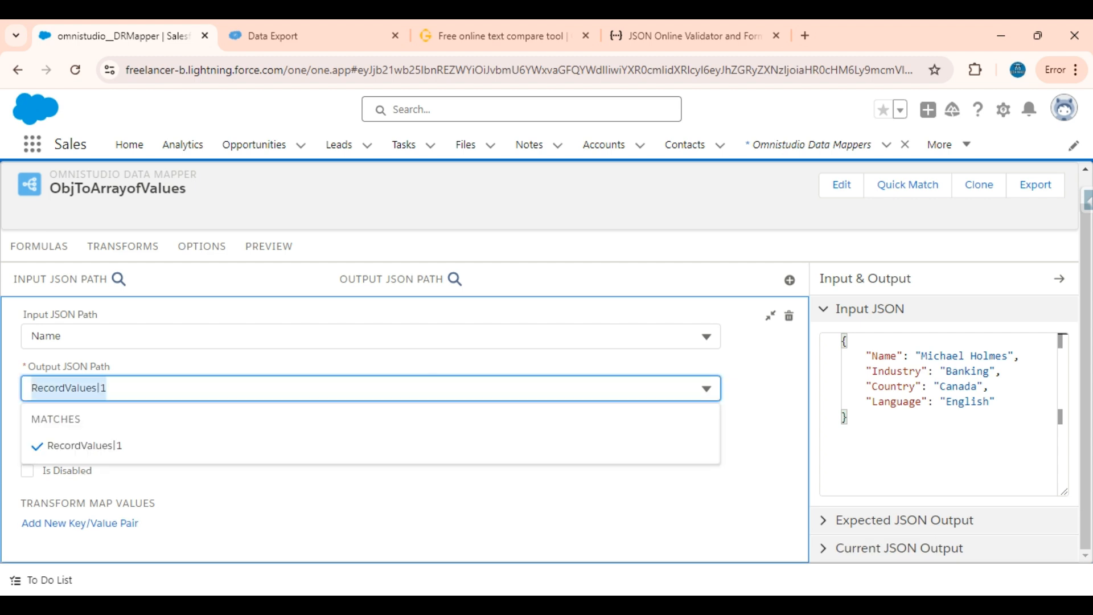
click(770, 317)
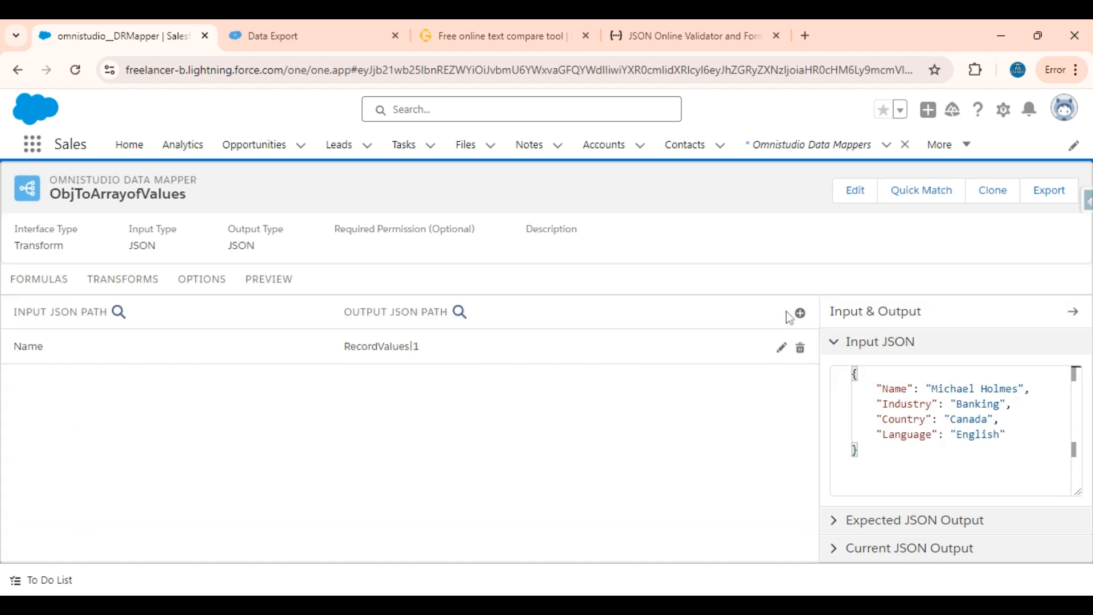
Add a transform mapping from Industry to the new output path RecordValues|2
click(801, 315)
click(642, 336)
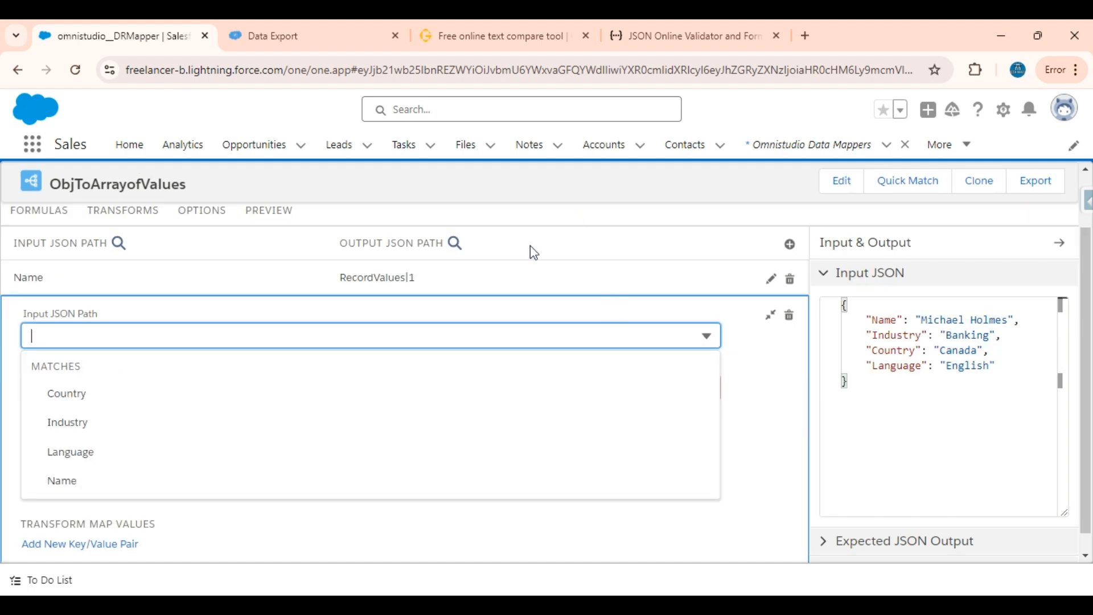
click(67, 421)
click(86, 352)
text(RecordValues|1)
key(BackSpace)
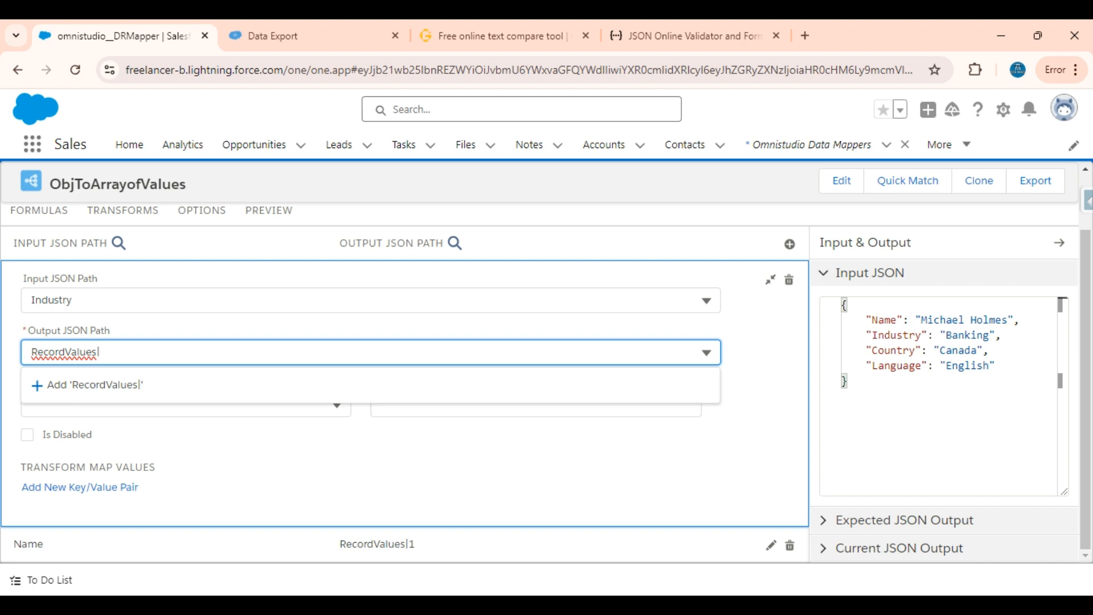
text(2)
click(119, 384)
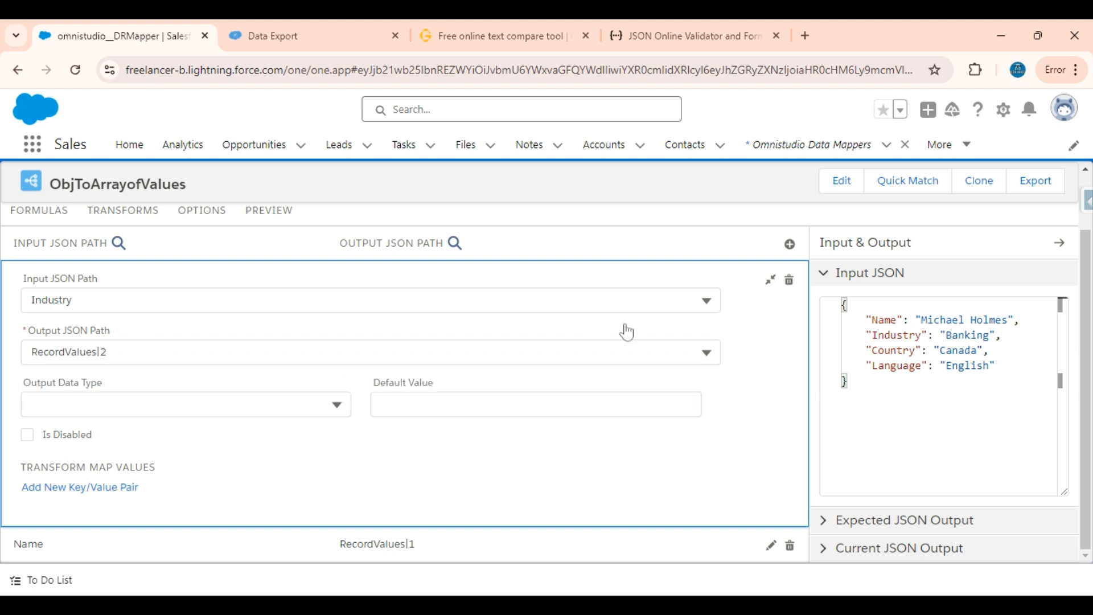
click(770, 279)
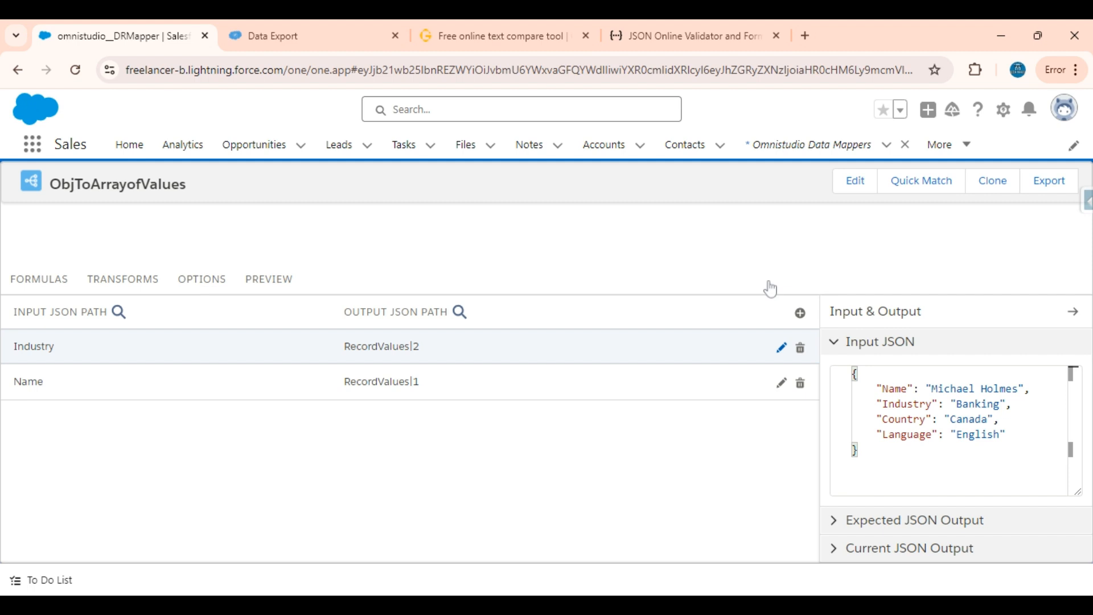
Add a transform mapping from Country to the new output path RecordValues|3
click(799, 313)
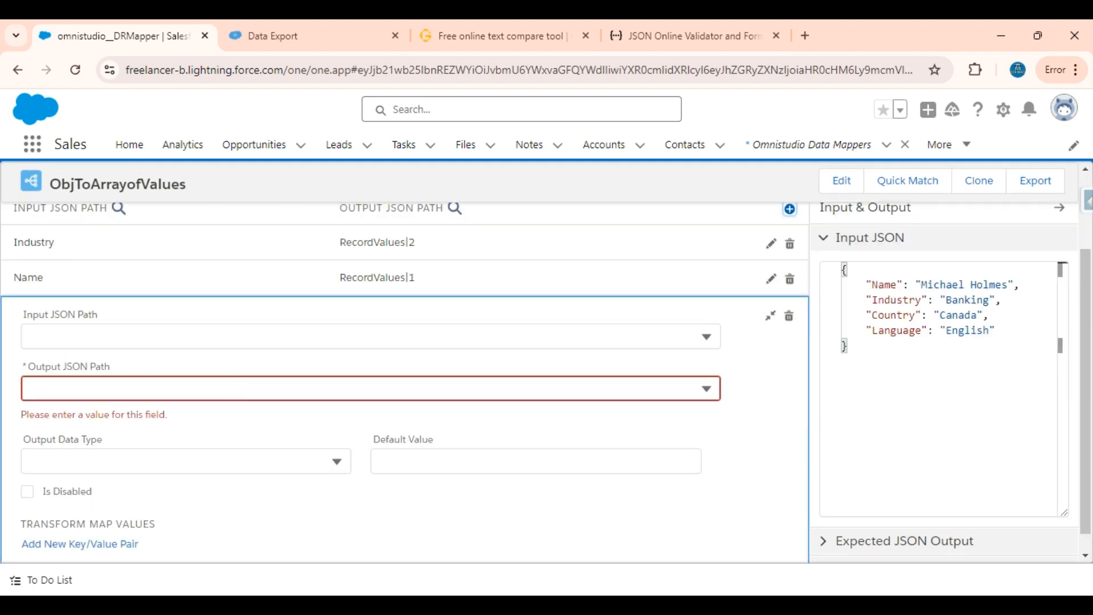
click(61, 336)
click(64, 390)
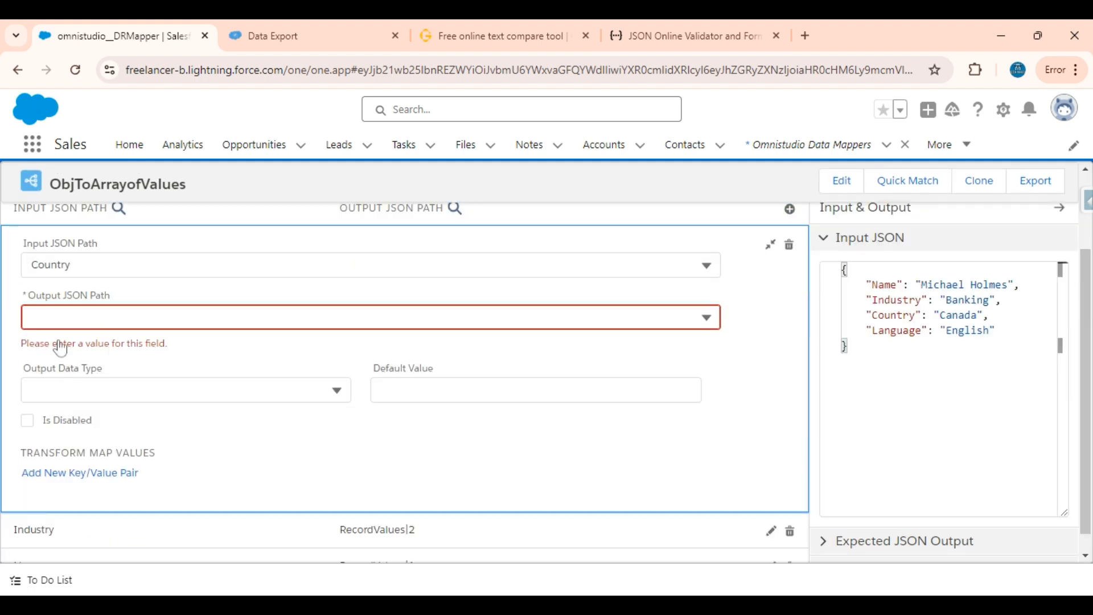
scroll(75, 310, up, 1)
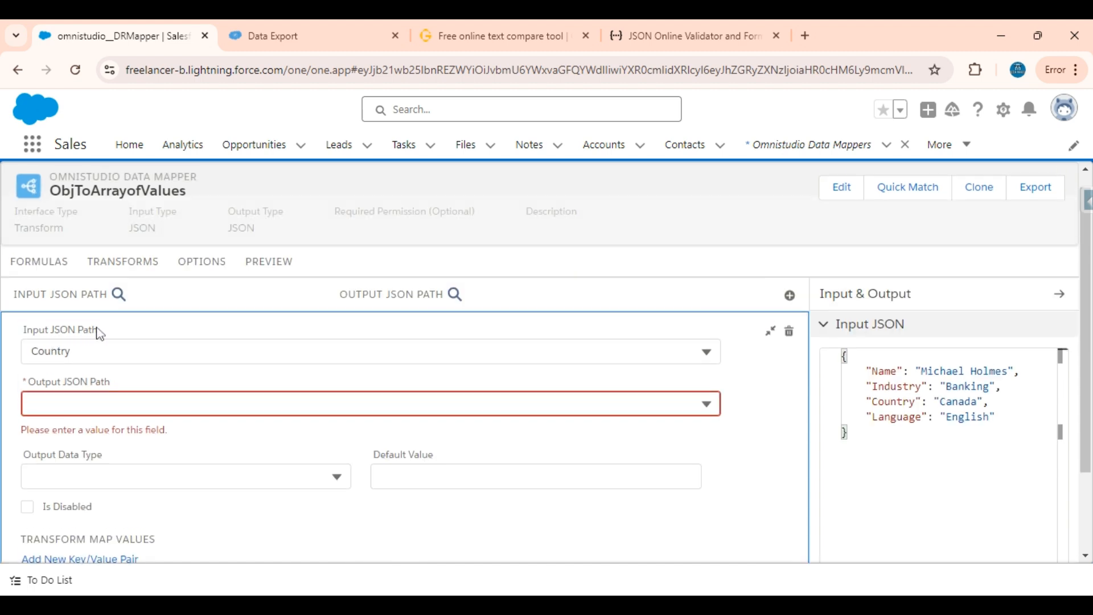
click(75, 404)
text(RecordValues|1)
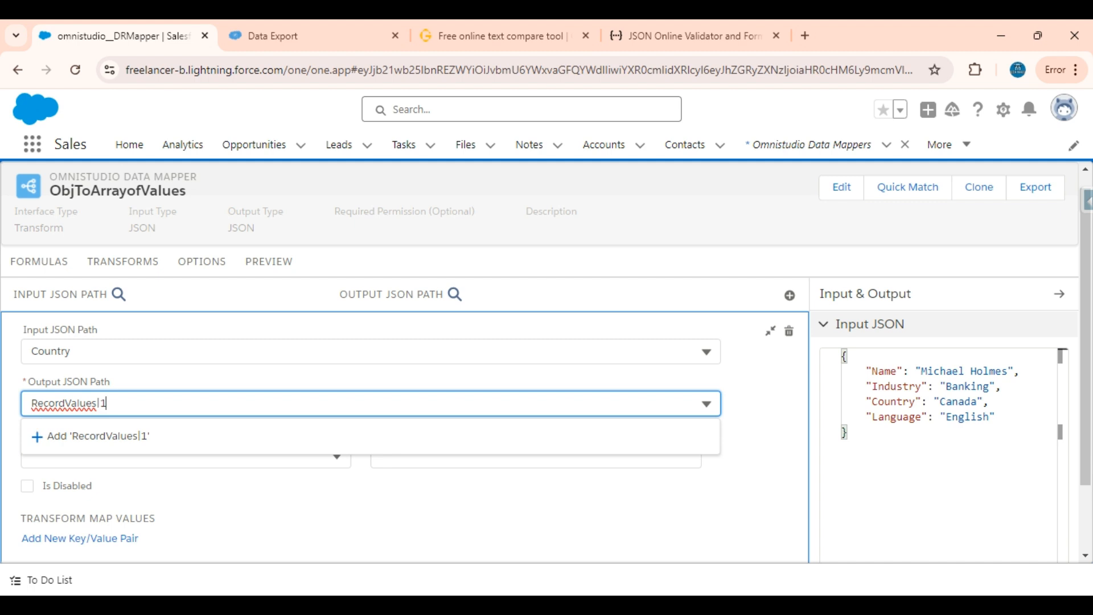
double_click(65, 404)
click(106, 403)
text(|3)
click(97, 439)
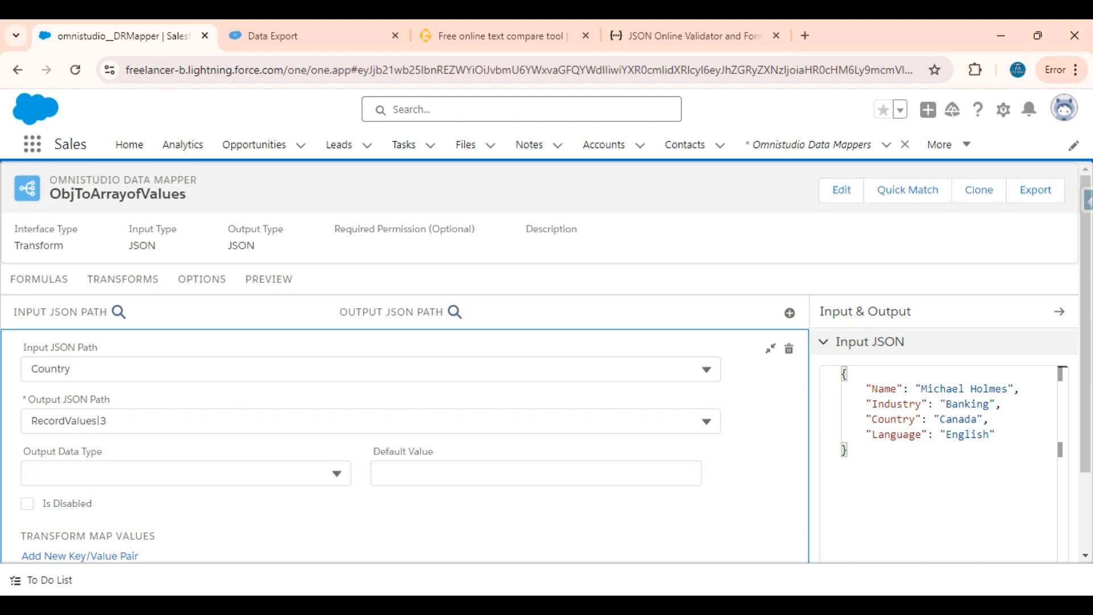
click(769, 350)
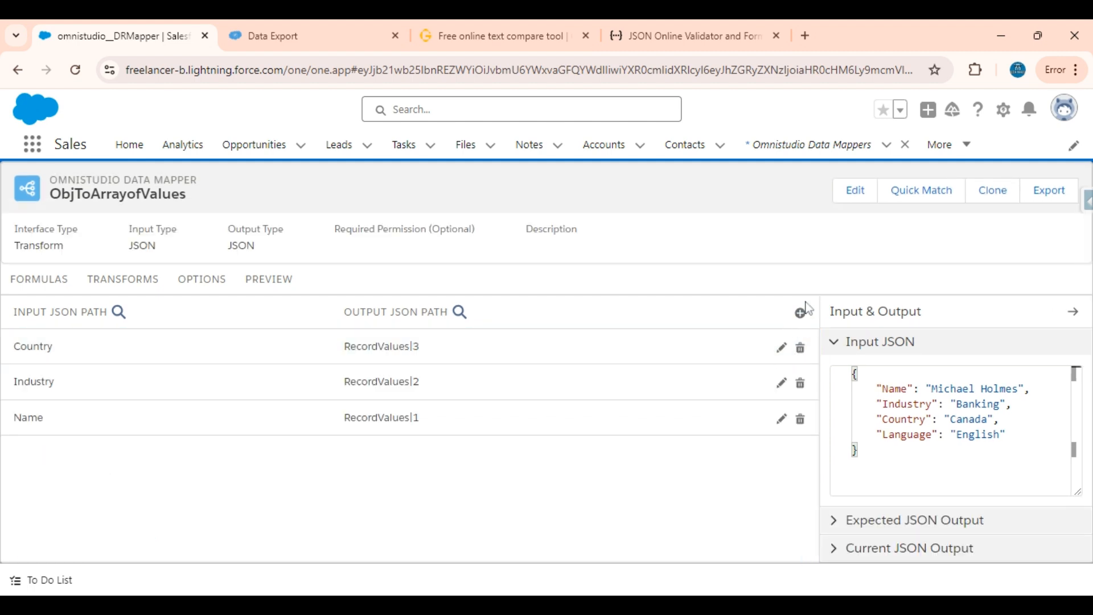
Add a transform mapping from Language to the new output path RecordValues|4
click(802, 314)
click(302, 337)
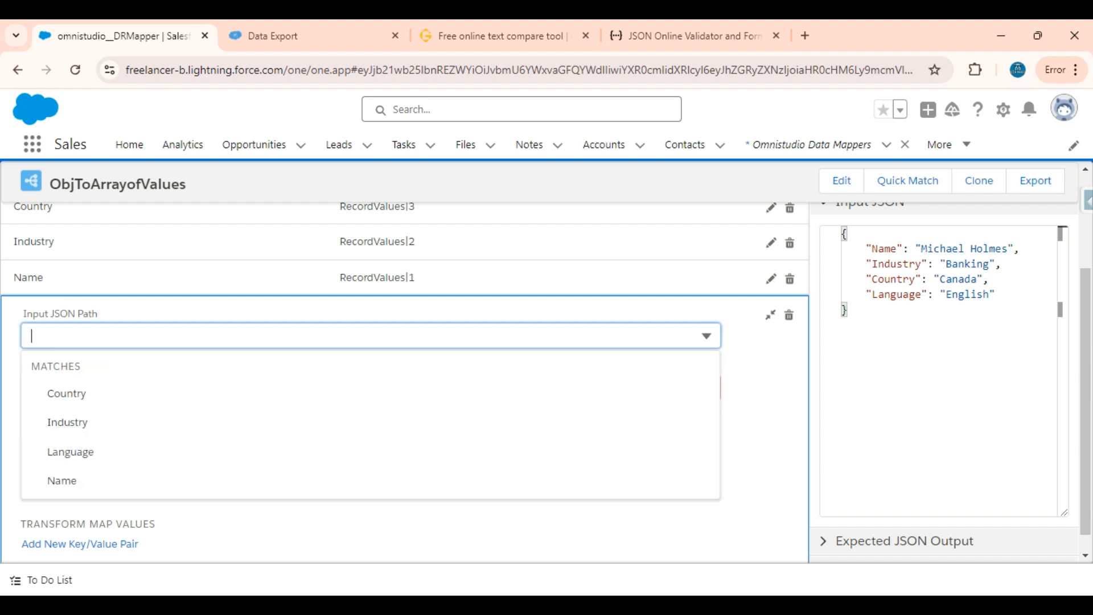
click(112, 453)
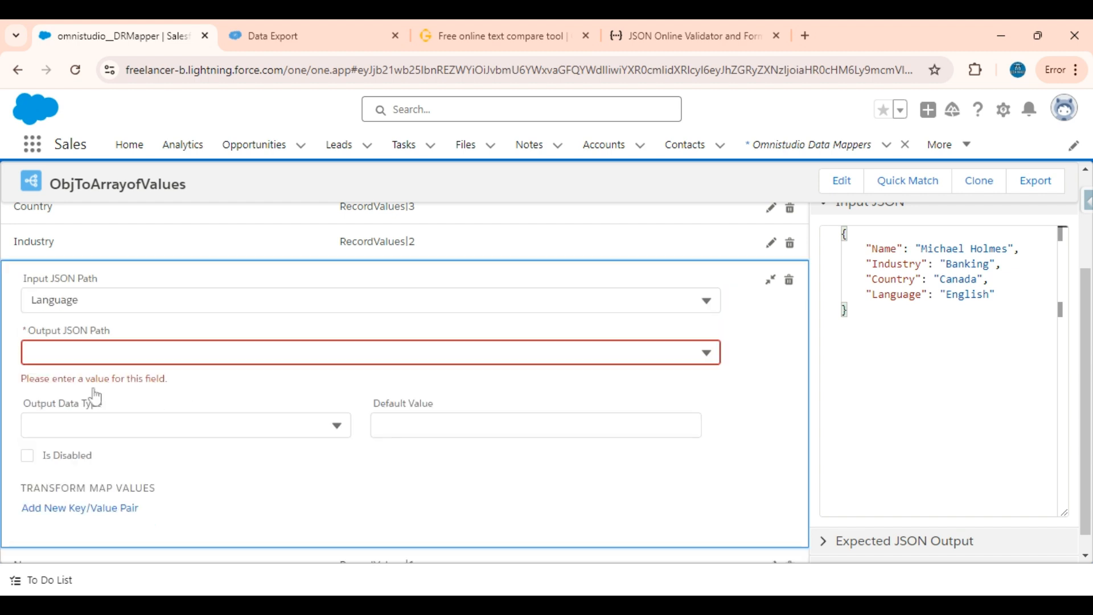
click(98, 345)
text(RecordValues|1)
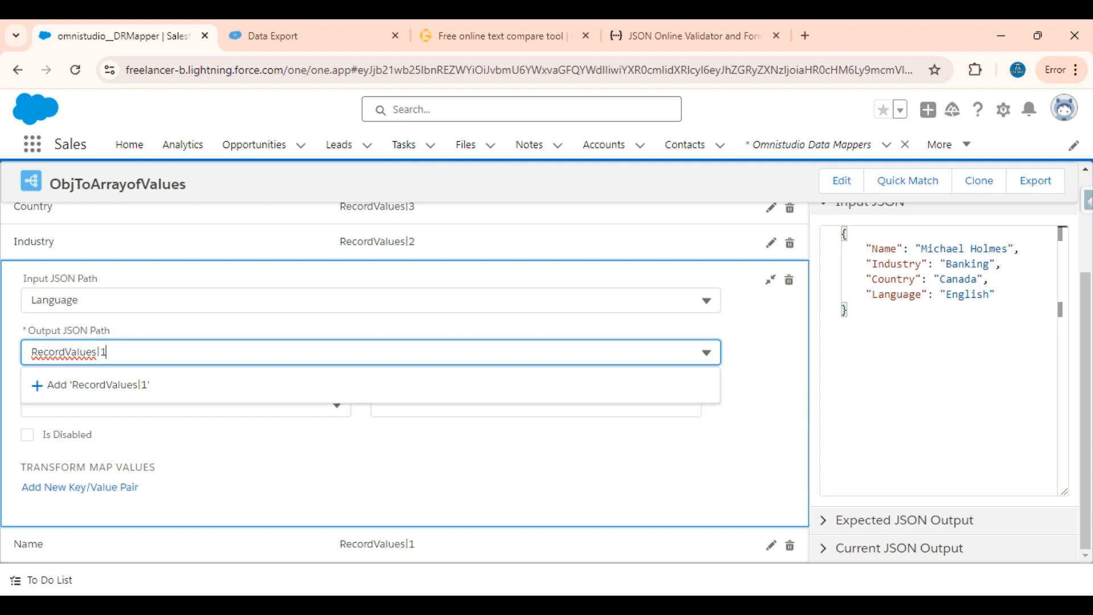
text(4)
click(130, 391)
Execute the Data Mapper in the preview with the sample input and inspect the RecordValues array in the response
scroll(129, 391, up, 3)
click(259, 277)
click(228, 535)
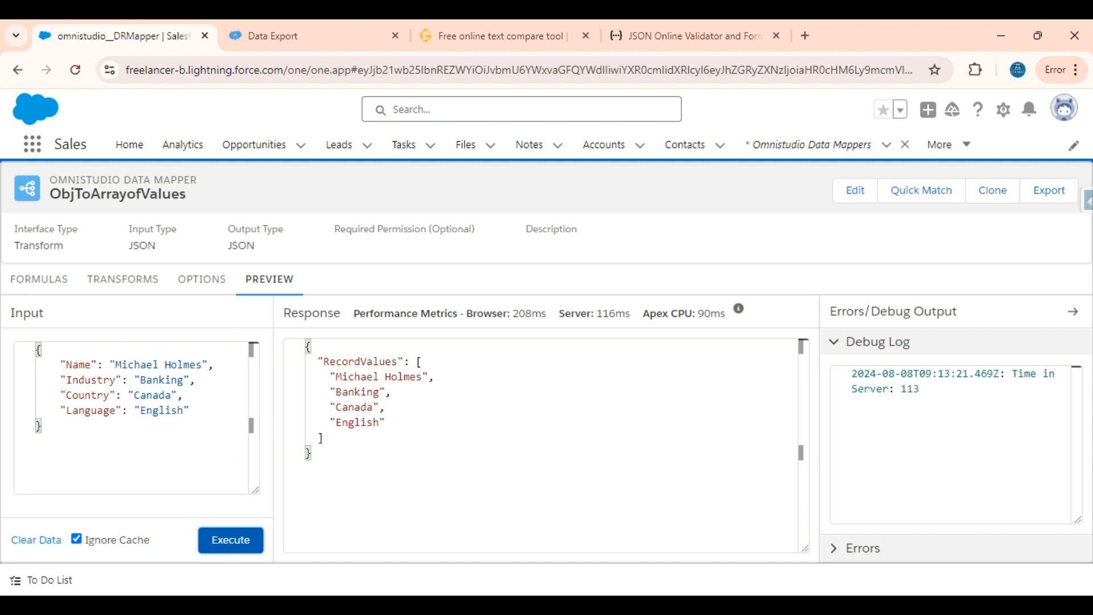
double_click(360, 361)
Compare the response with the expected RecordValues array in the text compare page, and return to the Salesforce Data Mapper preview
click(501, 35)
mouse_move(552, 117)
click(114, 349)
click(570, 387)
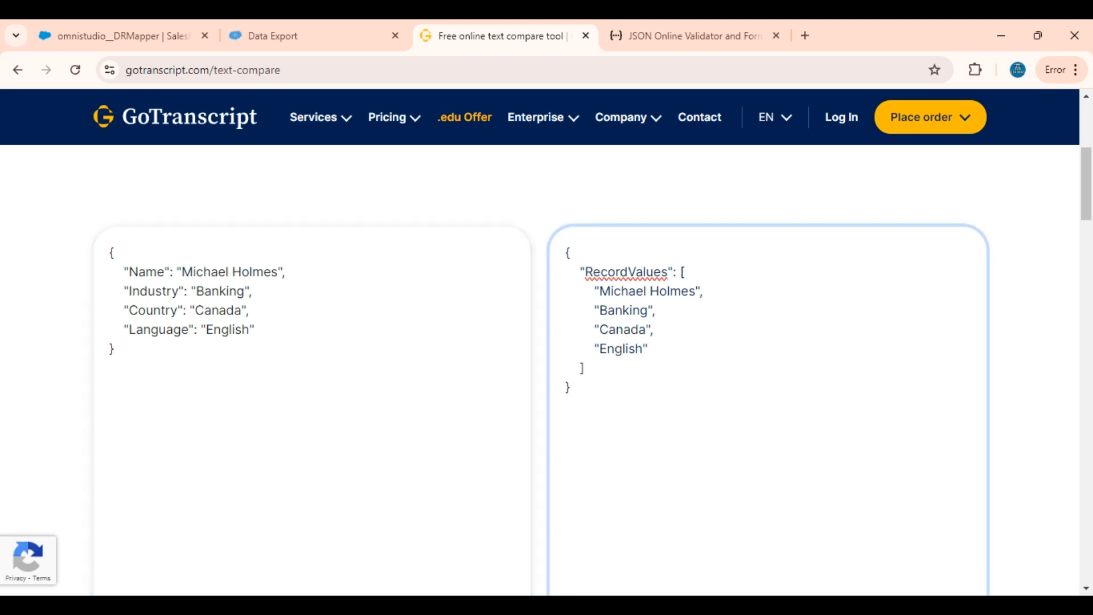
double_click(629, 272)
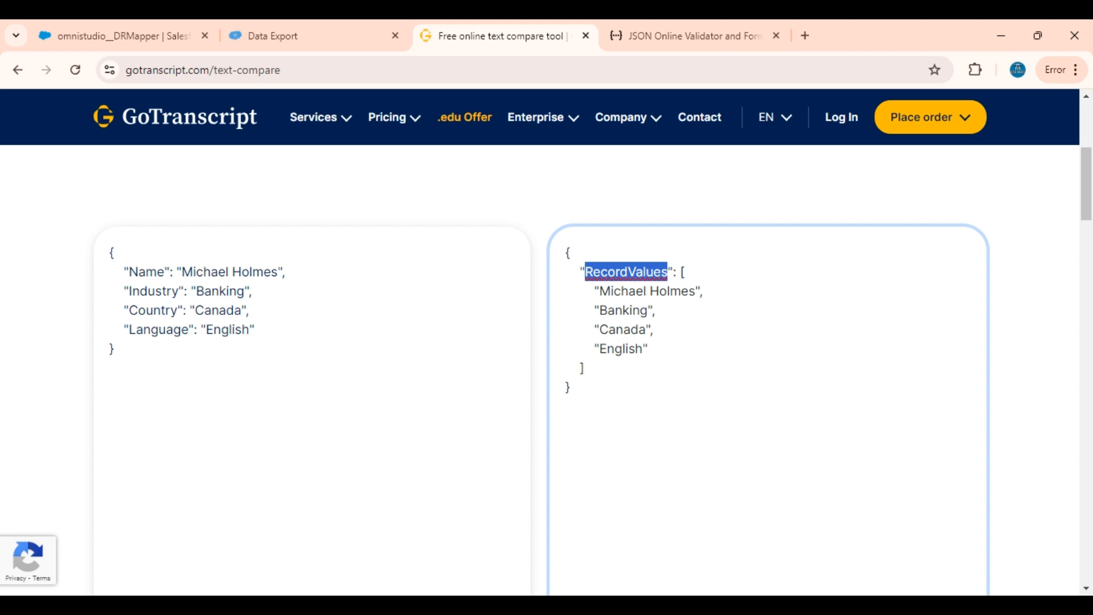
click(105, 33)
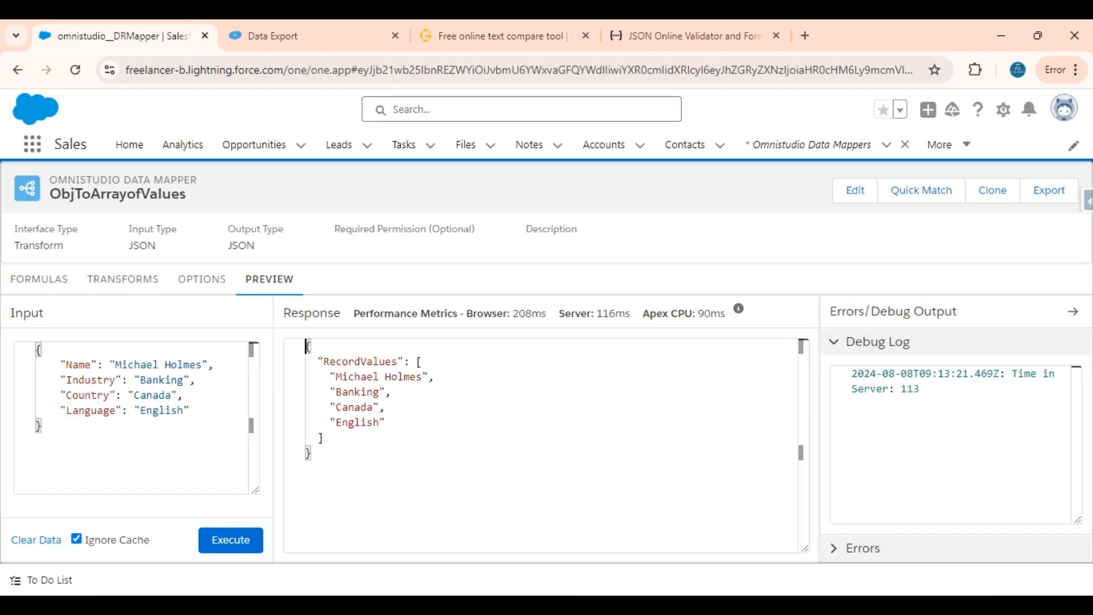
Compare the RecordValues key in the preview response with the object's Name, Industry and Language keys on the text compare page, and return to Salesforce
double_click(342, 361)
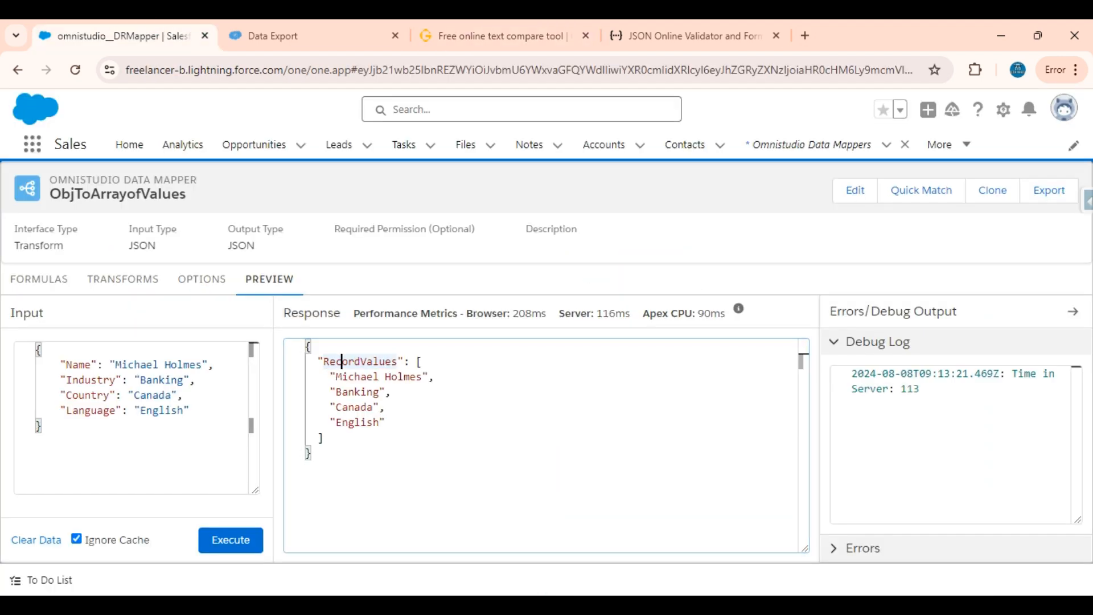
double_click(342, 361)
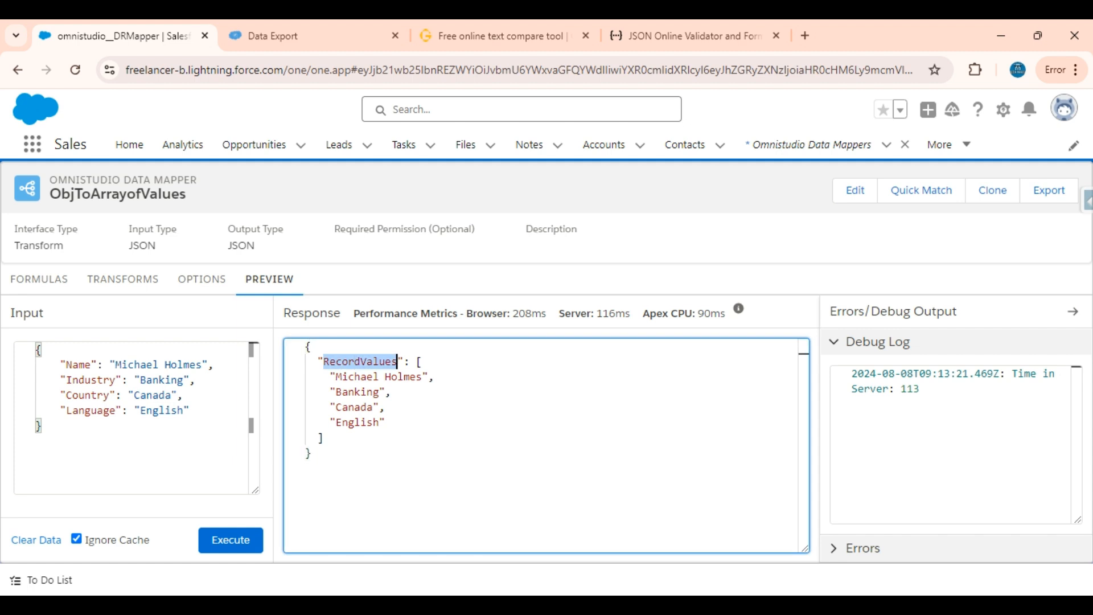
click(470, 27)
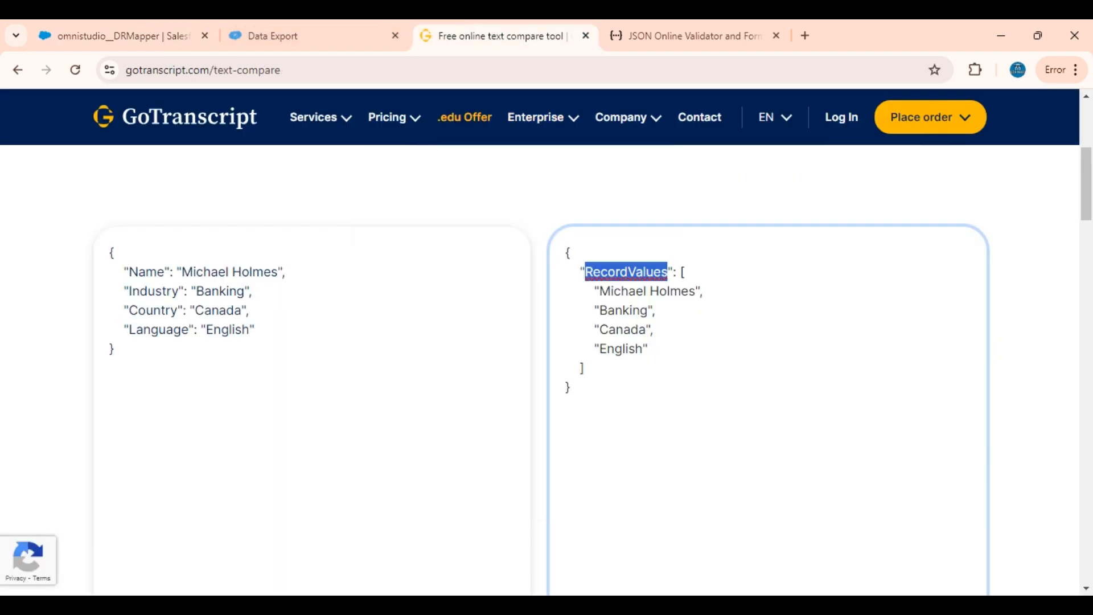
double_click(139, 272)
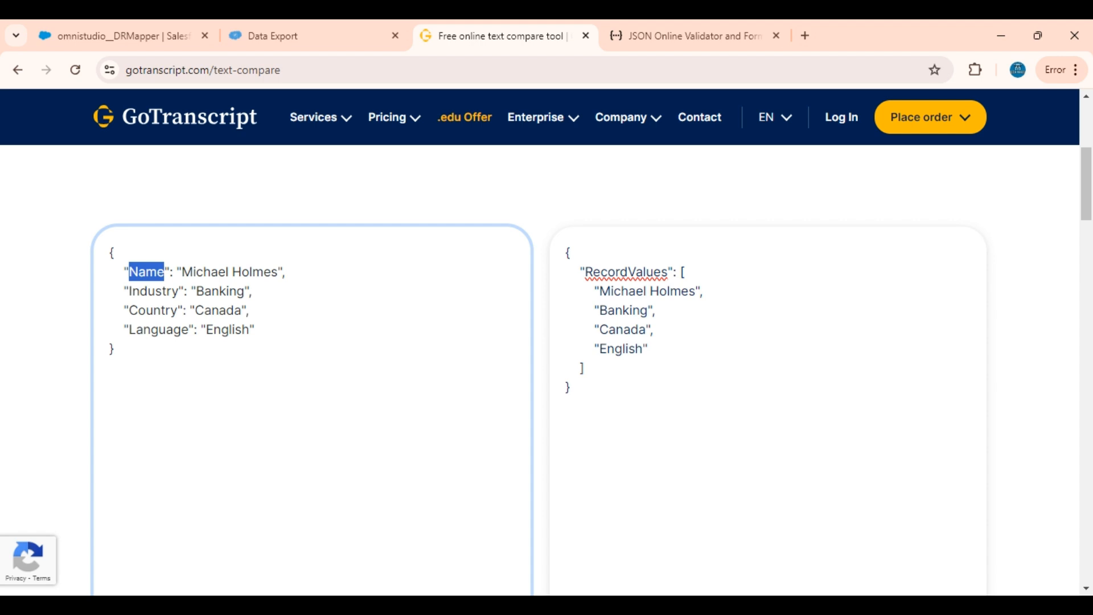
double_click(151, 291)
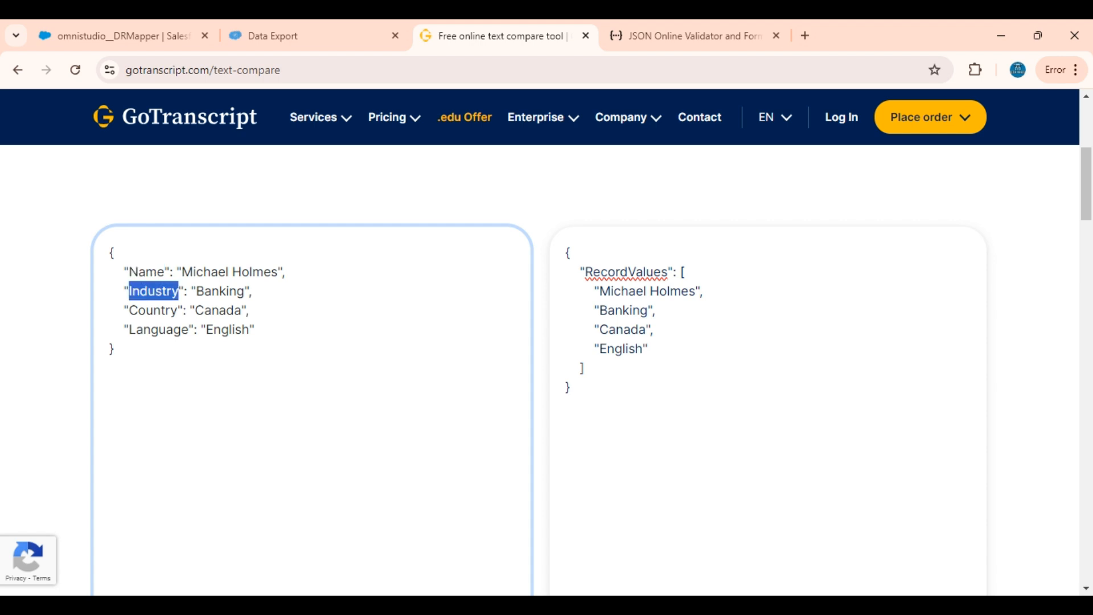
double_click(142, 329)
click(169, 34)
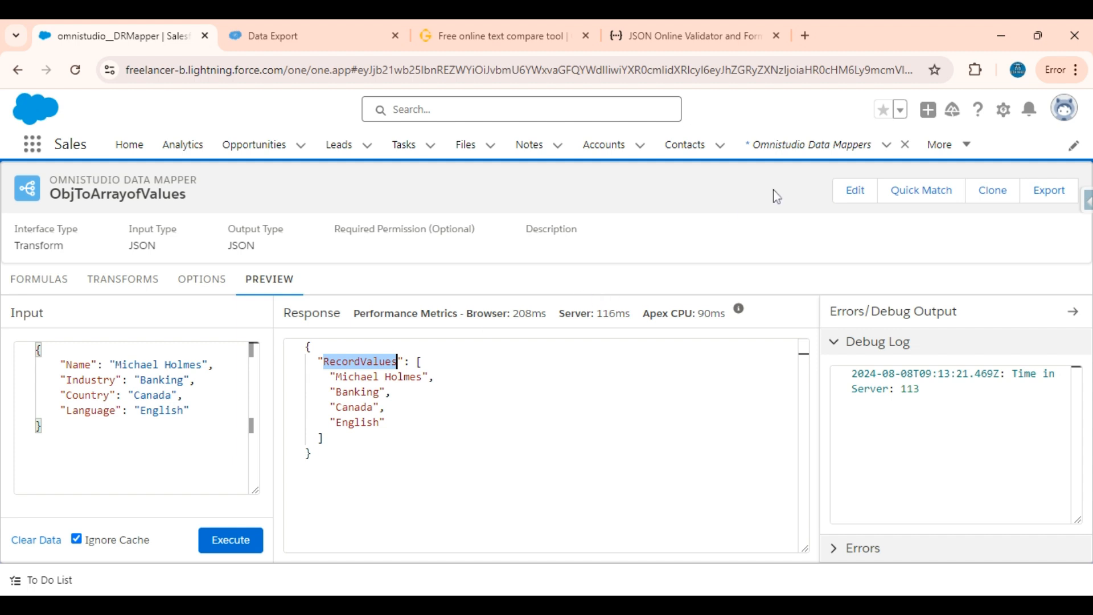
Open the Omnistudio Data Mappers list in a separate browser tab and switch to it
click(787, 154)
middle_click(787, 155)
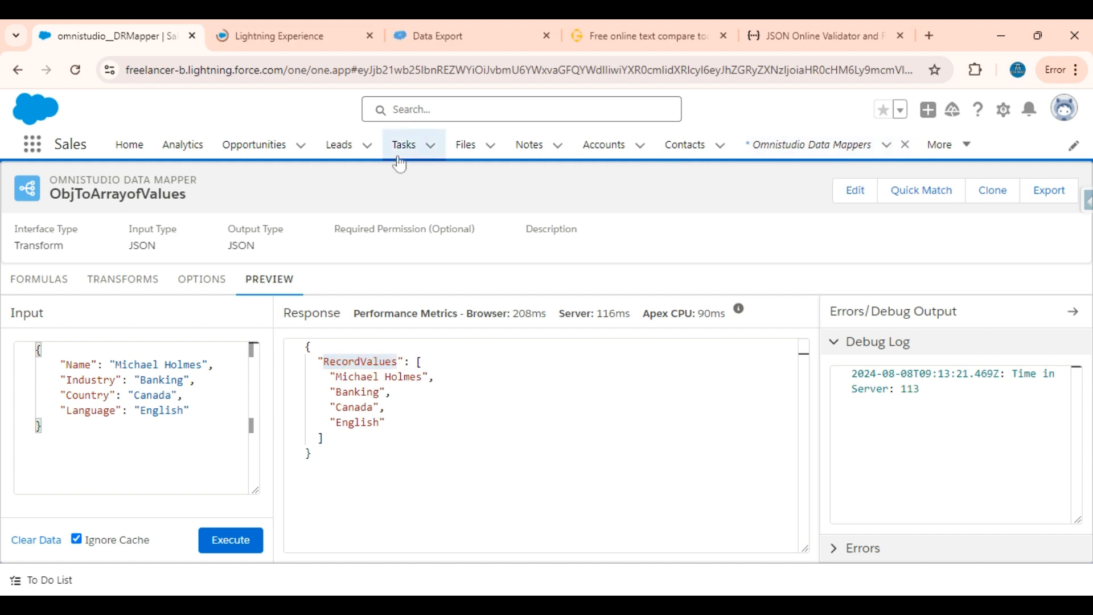
click(334, 34)
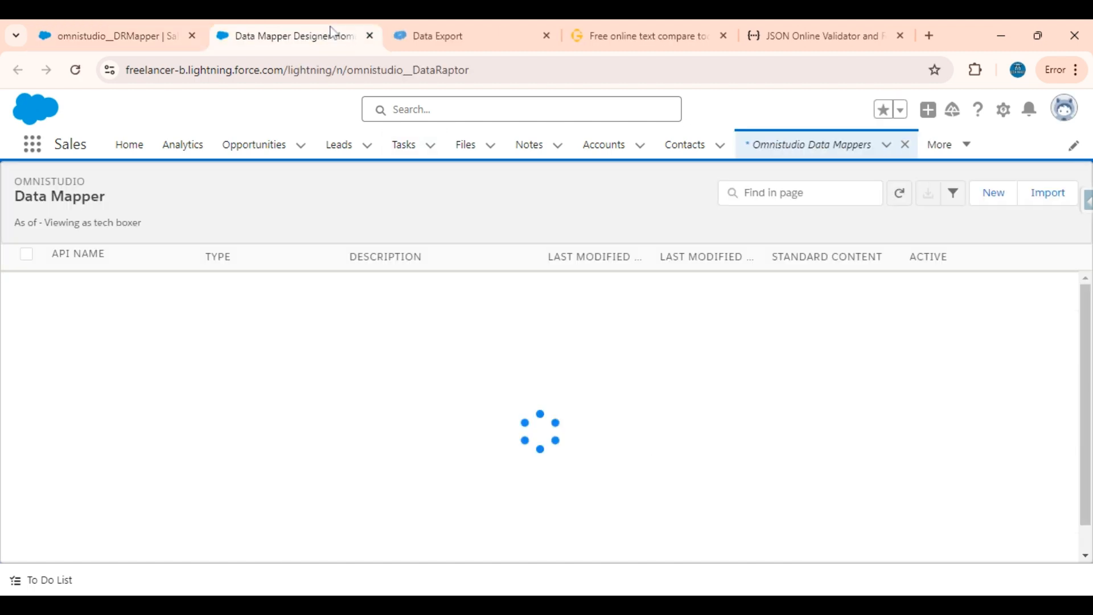
Review the RecordValues array and the key-value object on the text compare page, and return to the Data Mapper list
click(677, 36)
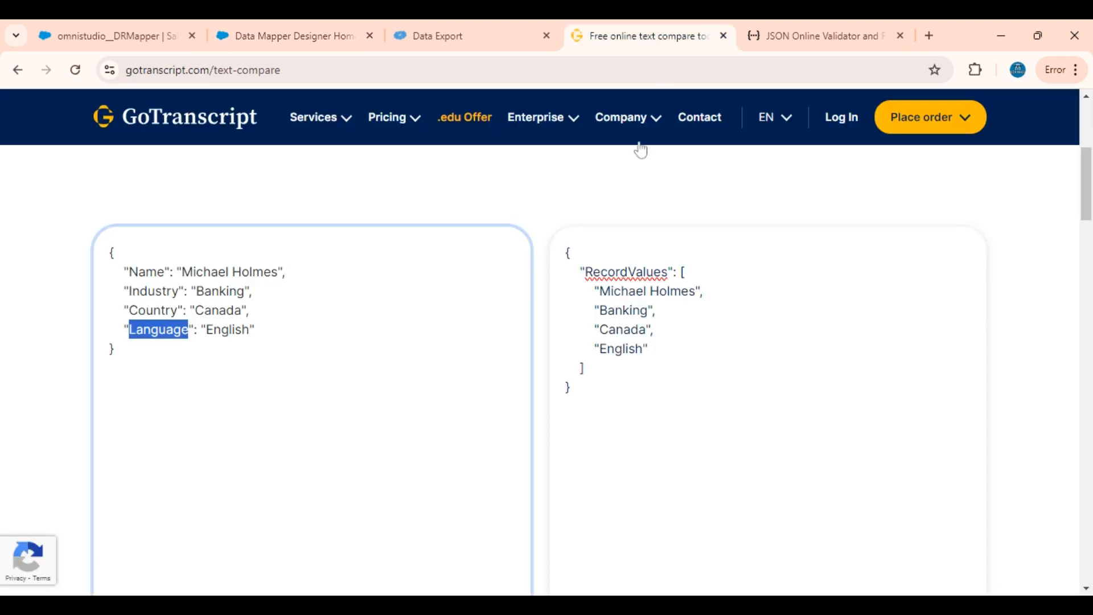
click(115, 348)
drag(569, 388, 567, 251)
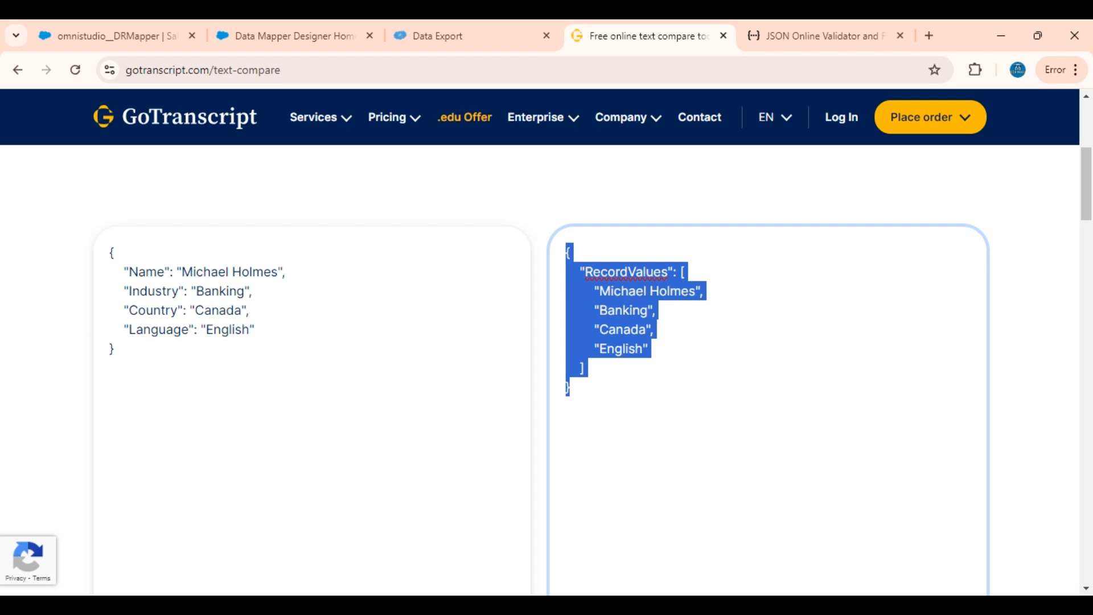
drag(115, 350, 97, 254)
click(257, 31)
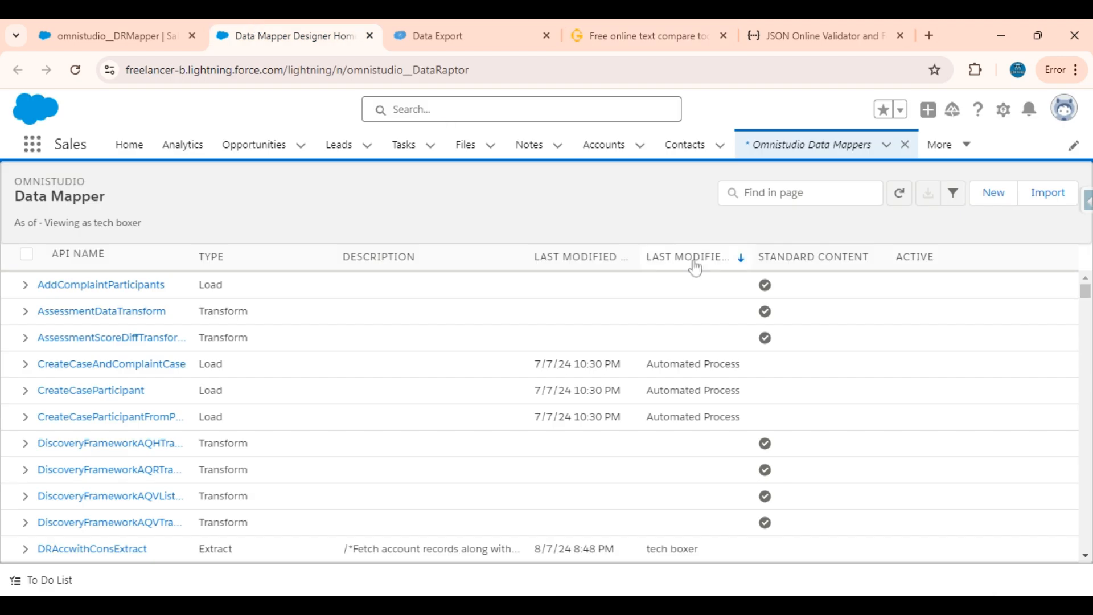
Create a Data Mapper named ArrayofValuesToObj with interface type Transform and JSON input and output
click(992, 193)
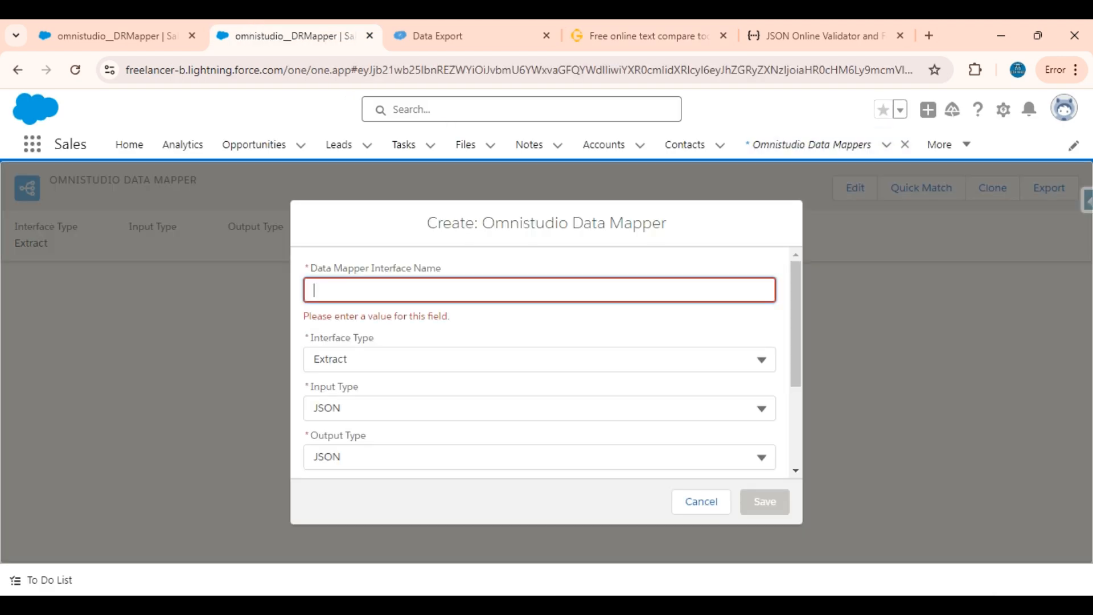
text(ArrayofValu)
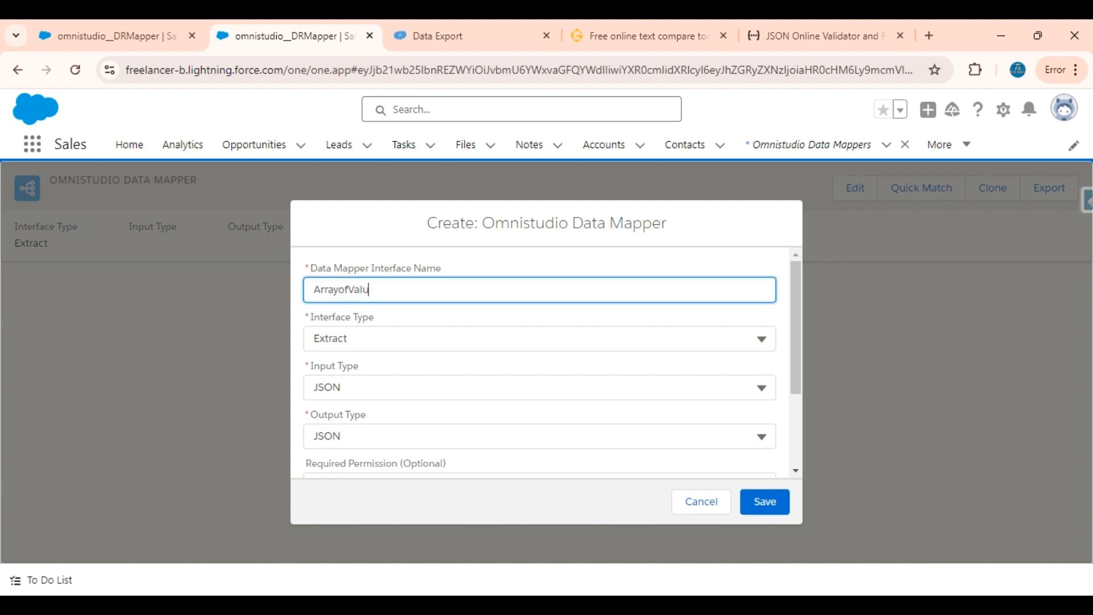
text(esToObj)
click(381, 340)
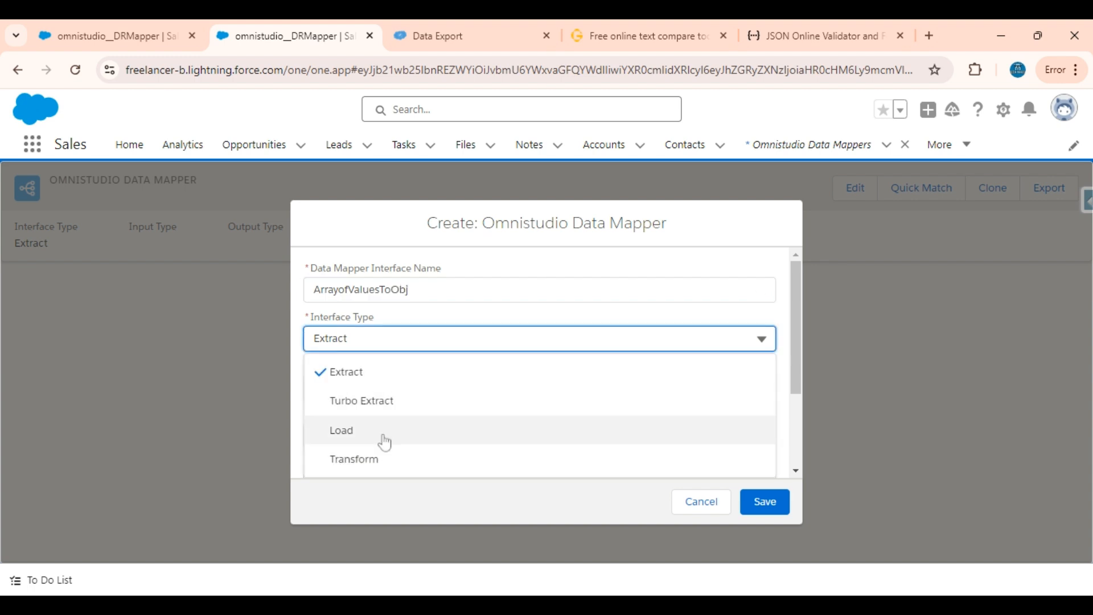
click(370, 459)
scroll(457, 434, down, 1)
scroll(457, 435, down, 1)
click(765, 501)
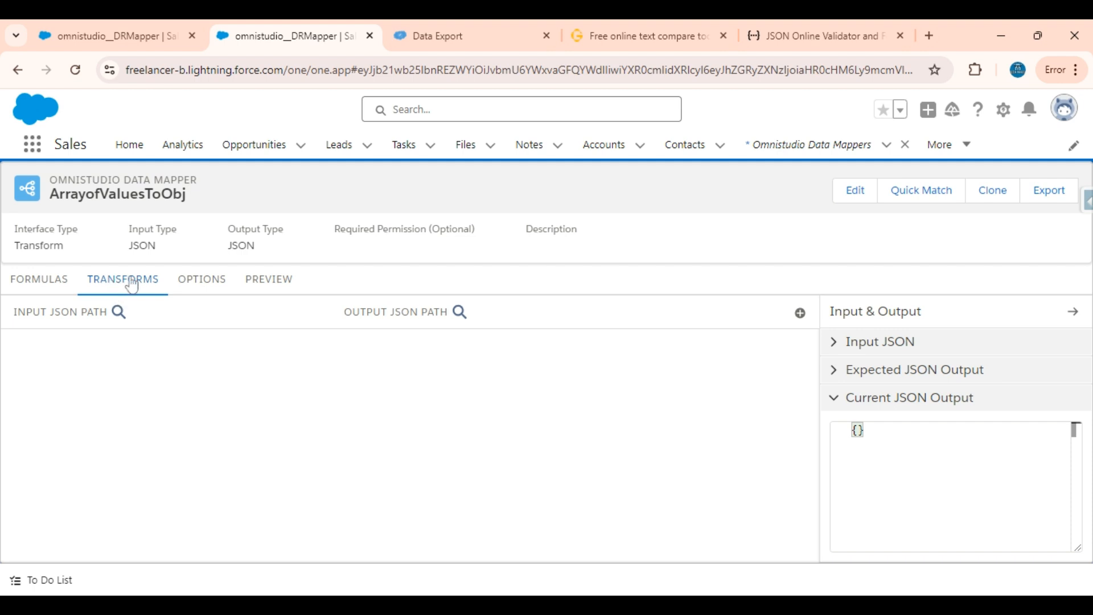
Copy the complete RecordValues array JSON from the text compare page
click(89, 25)
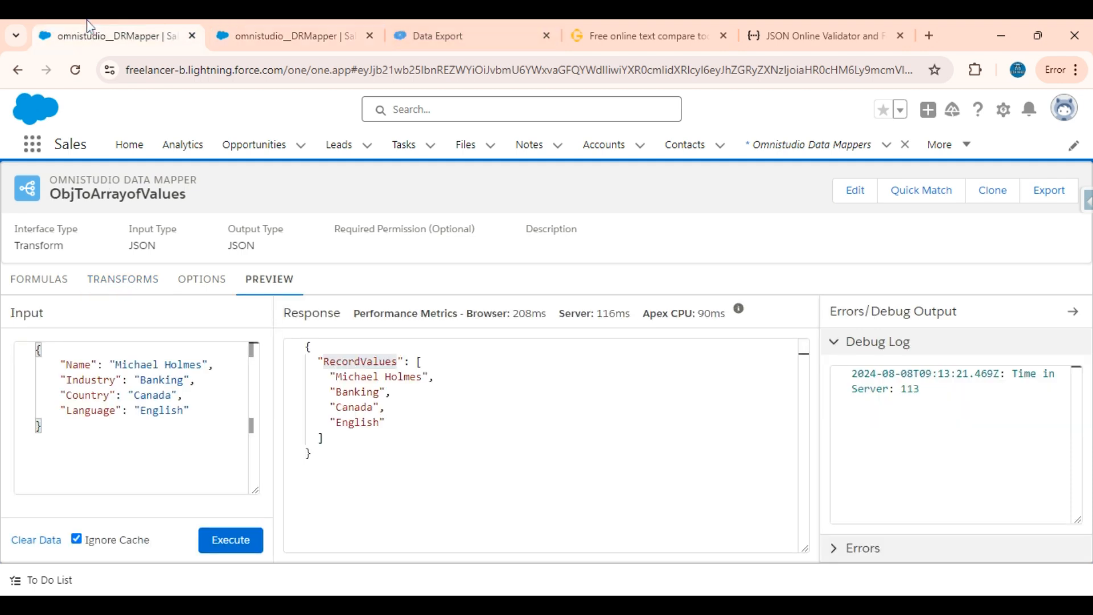
key(ctrl+a)
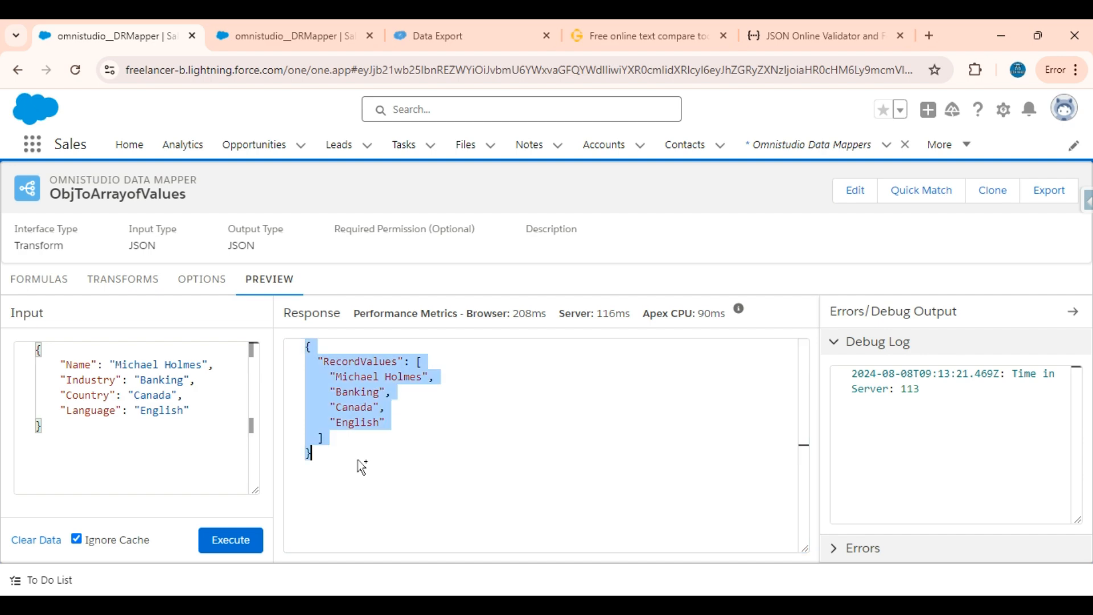
click(520, 22)
click(642, 23)
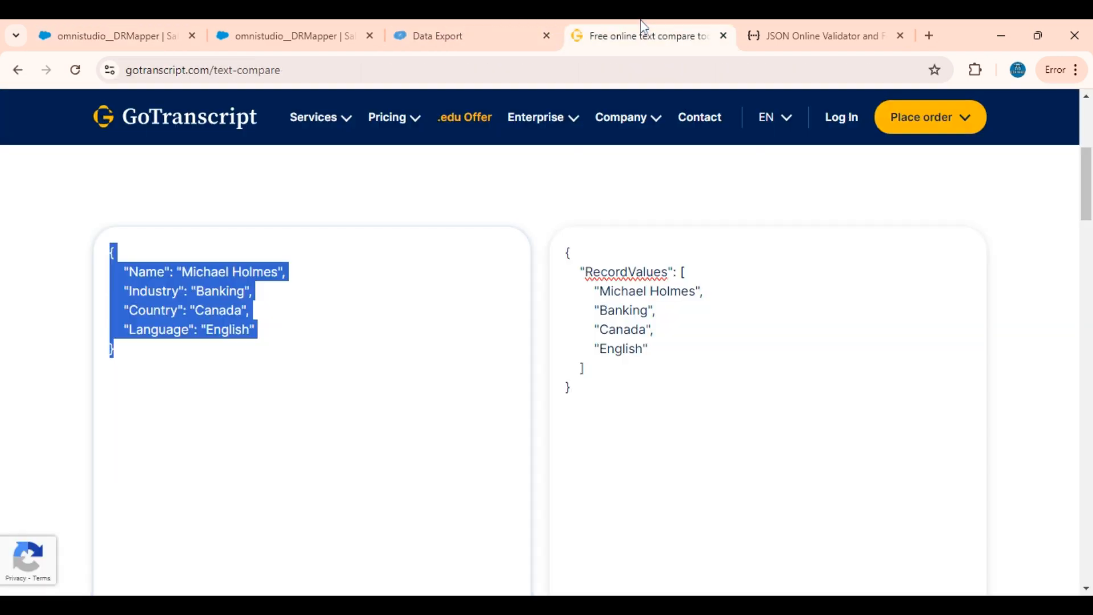
click(642, 274)
key(ctrl+a)
key(ctrl+c)
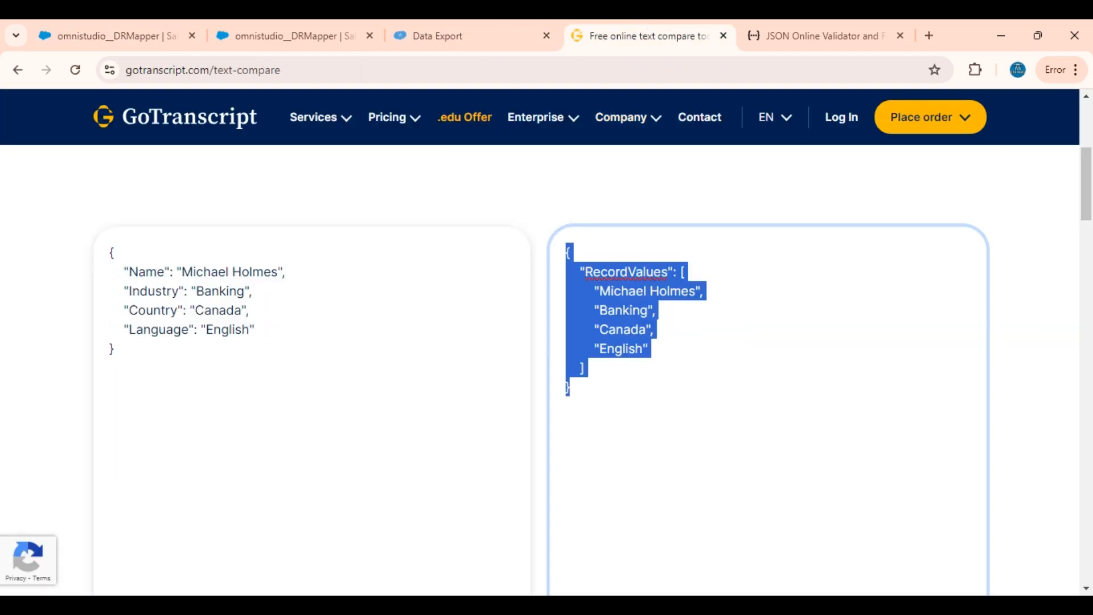
Paste the copied RecordValues array as the Input JSON of the ArrayofValuesToObj transforms
click(349, 29)
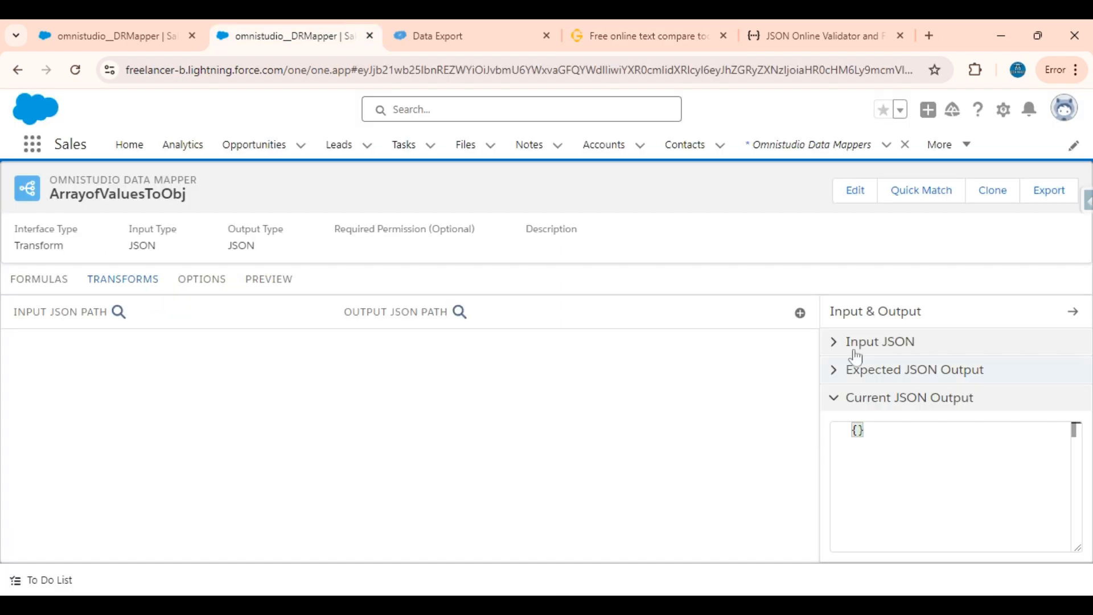
click(874, 349)
click(873, 388)
key(ctrl+v)
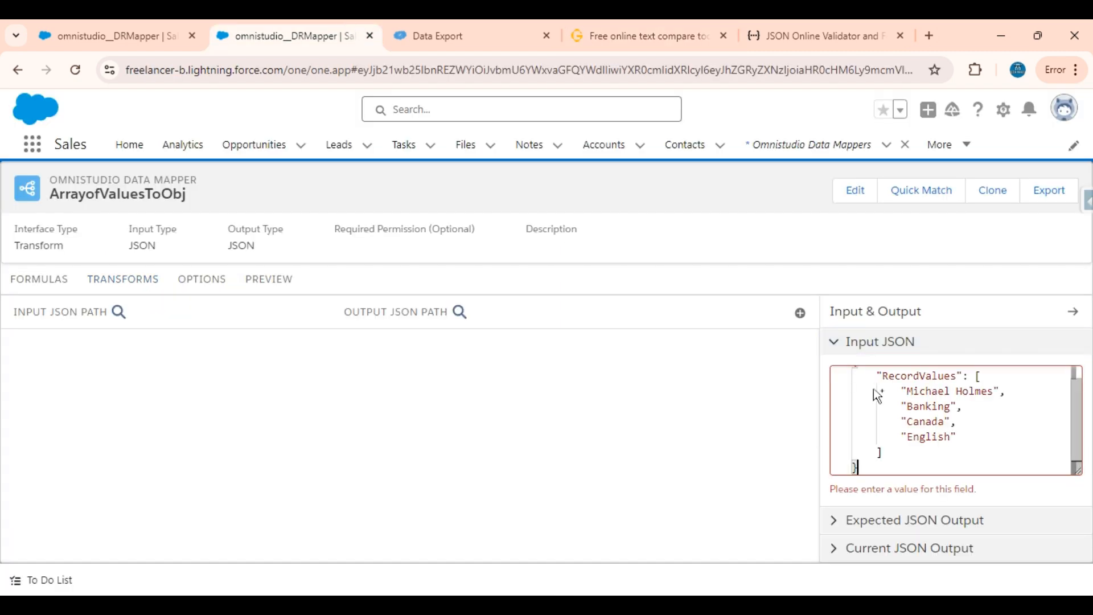
scroll(873, 388, up, 1)
scroll(874, 388, down, 1)
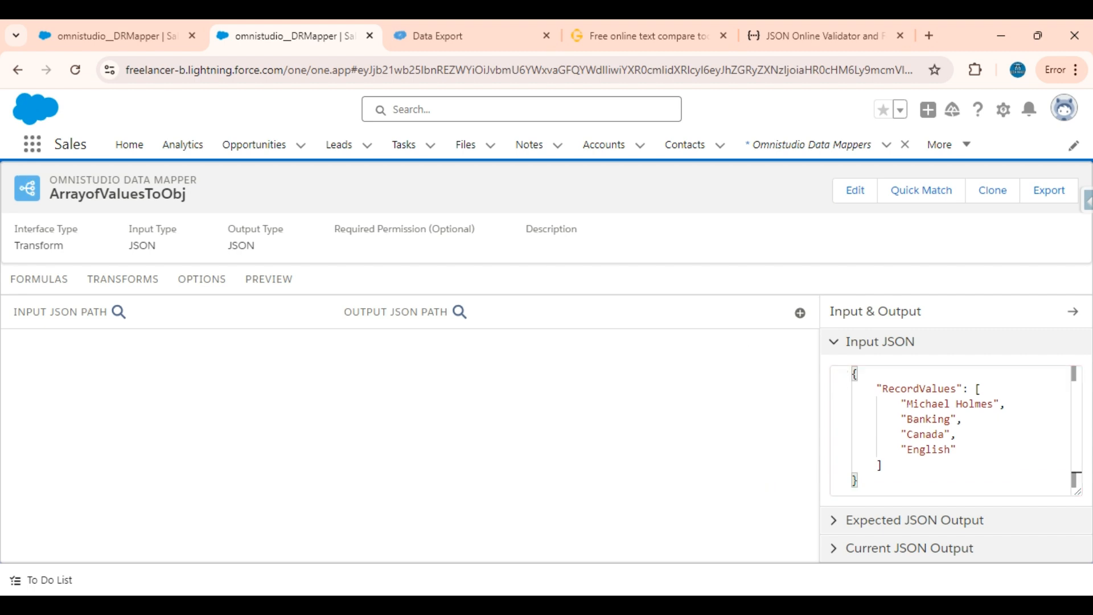
Examine the desired object structure against the RecordValues array on the text compare page, and return to the ArrayofValuesToObj mapper
click(599, 22)
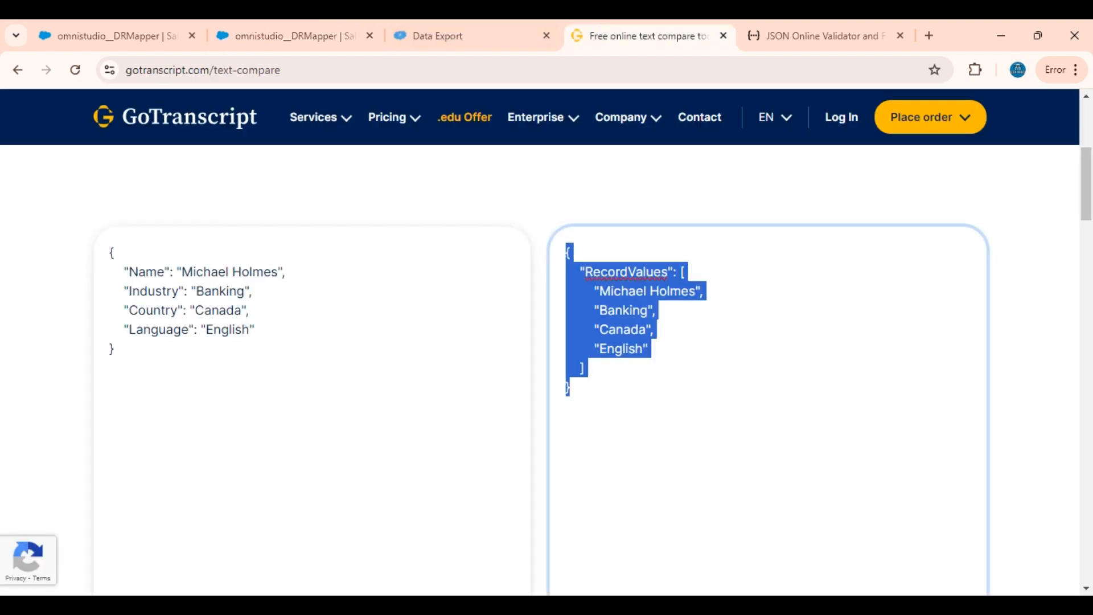
click(585, 368)
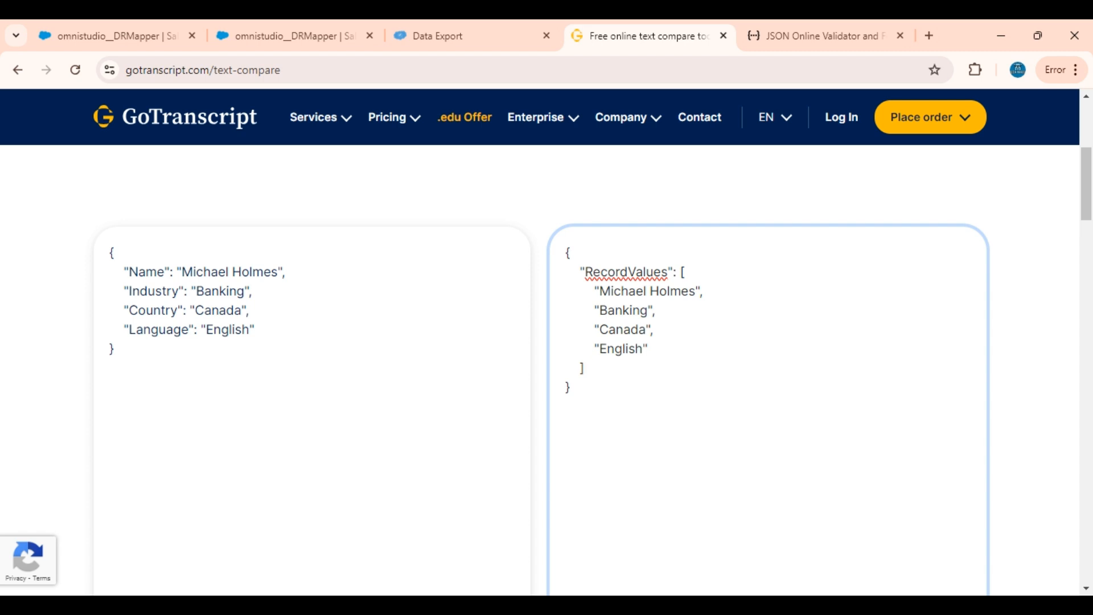
drag(113, 348, 112, 250)
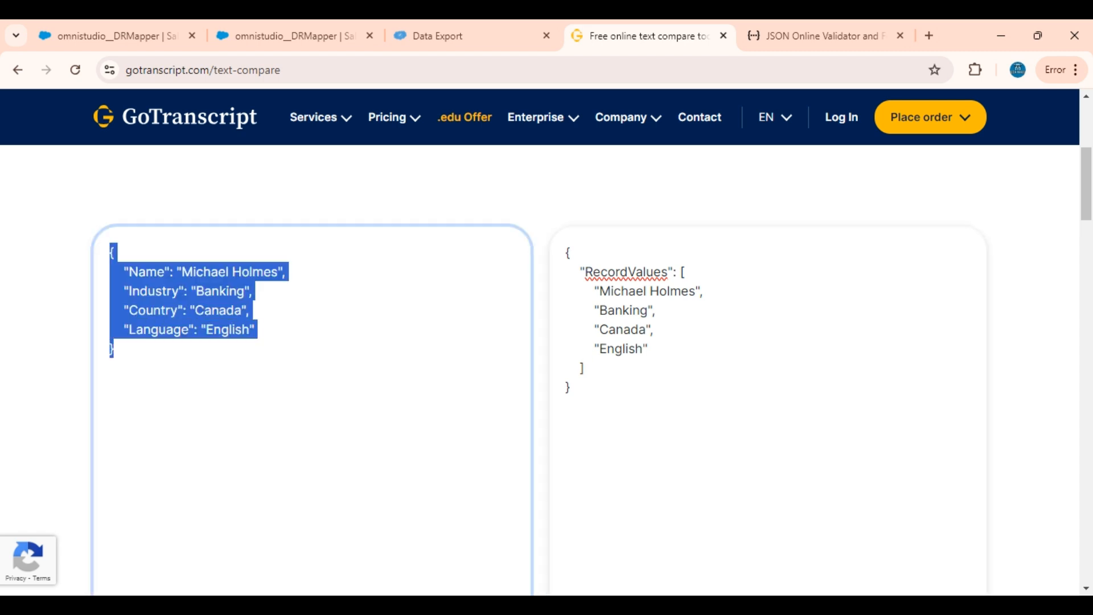
click(115, 349)
drag(115, 349, 90, 255)
click(255, 20)
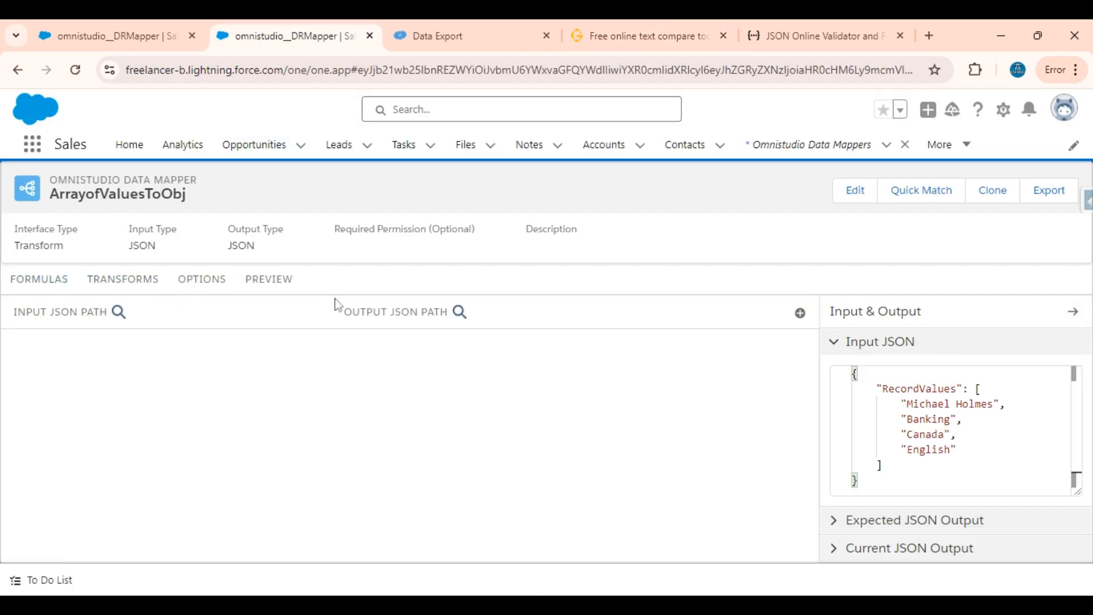
Copy the RecordValues key from the Input JSON and add the formula RecordValues|1
double_click(954, 388)
key(ctrl+c)
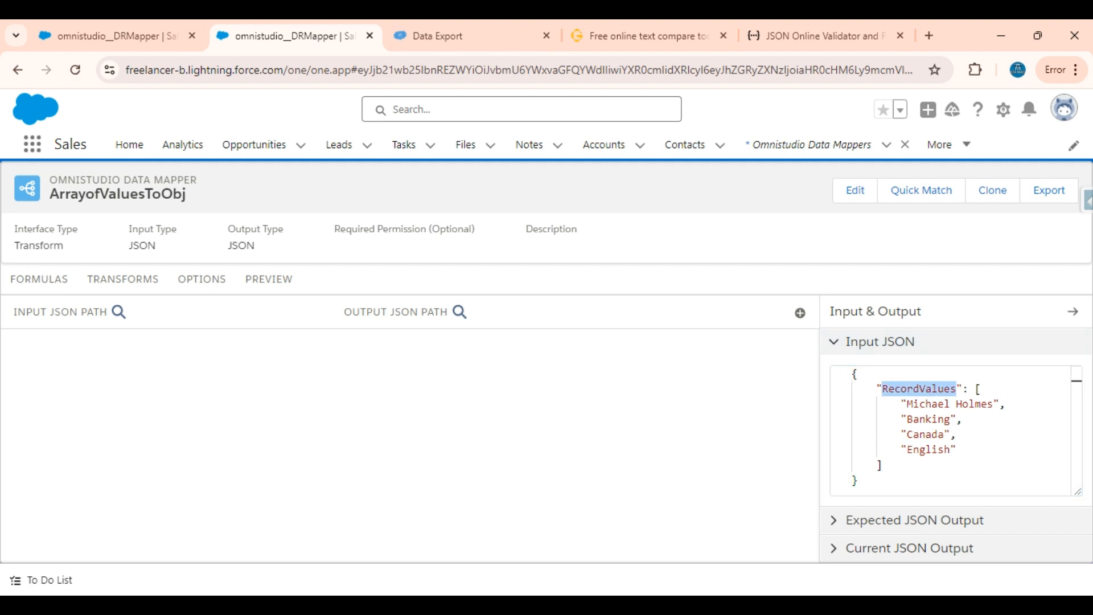
click(19, 278)
click(541, 335)
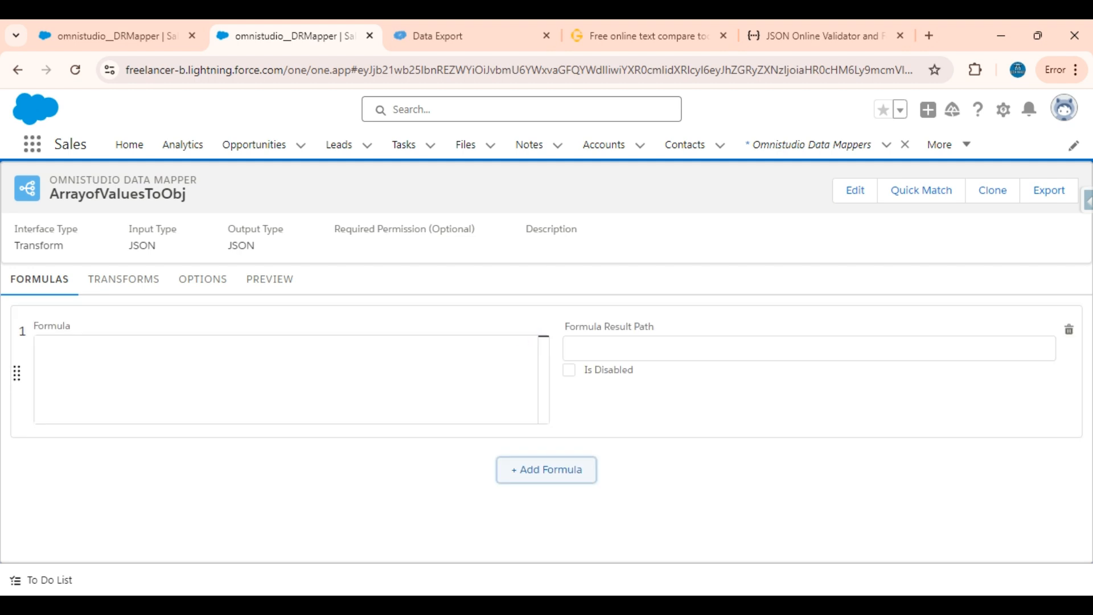
key(ctrl+v)
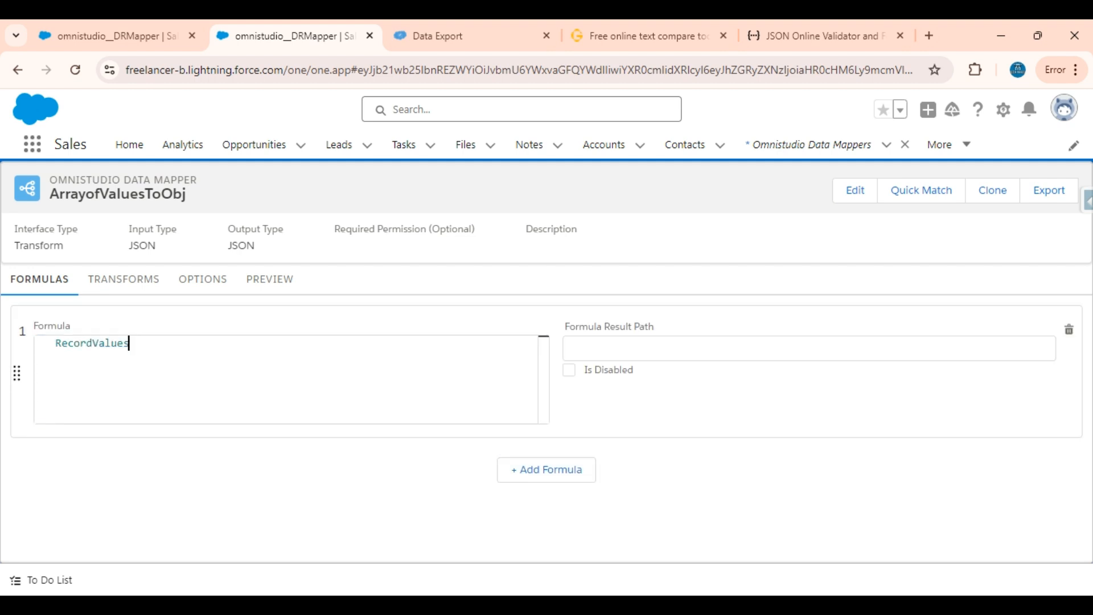
text(|1)
Check the key and index parts of the RecordValues|1 formula against the array in the transform's Input JSON
double_click(139, 343)
double_click(91, 343)
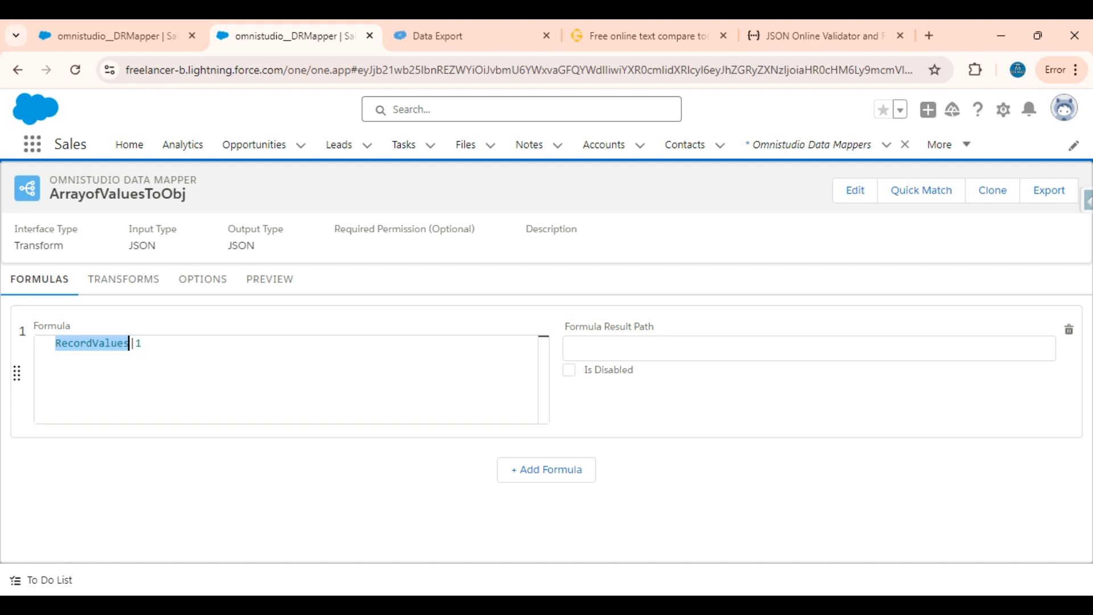
double_click(139, 343)
drag(144, 343, 49, 345)
click(127, 280)
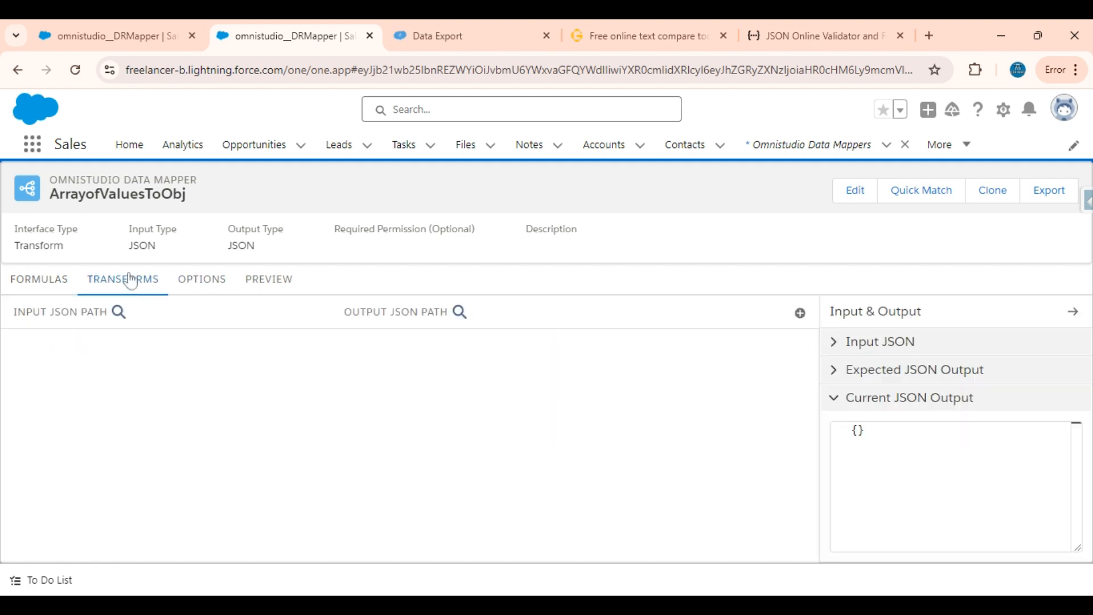
click(887, 355)
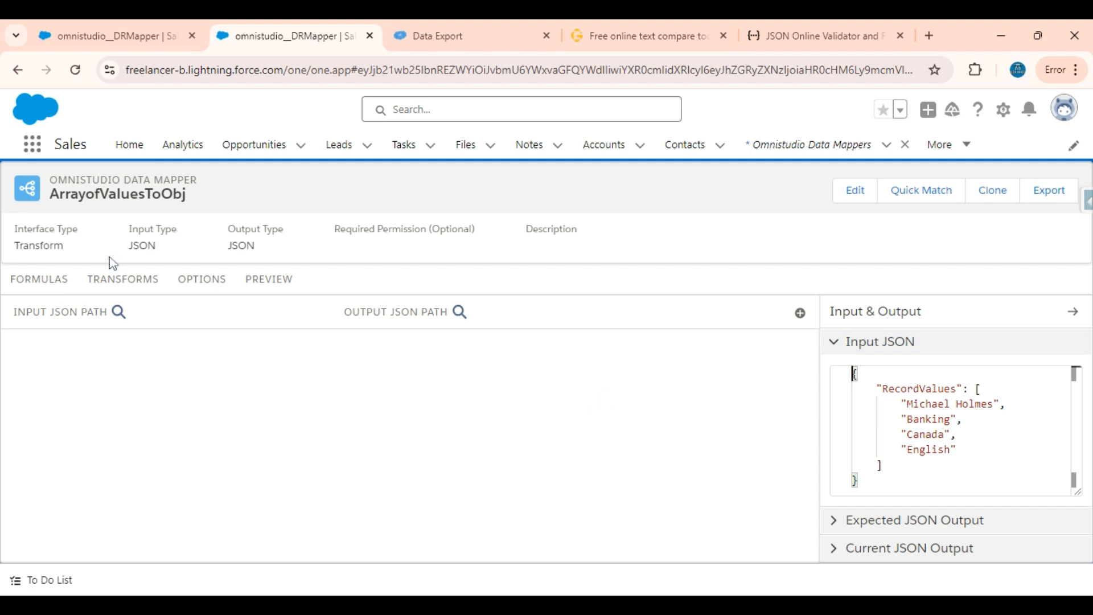
click(26, 281)
drag(142, 343, 55, 357)
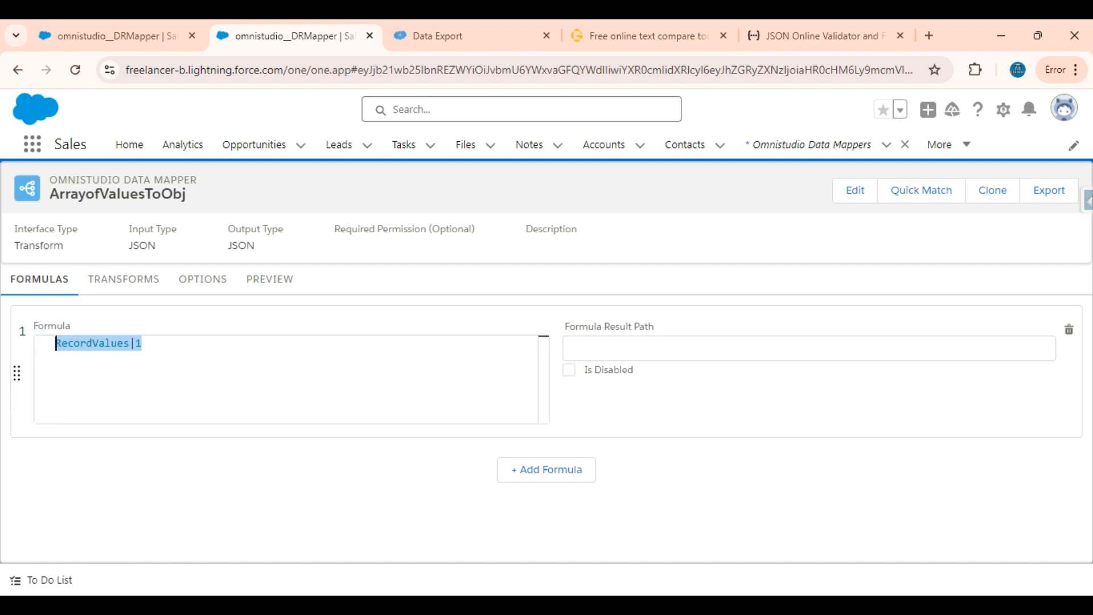
Copy the Name key from the object on the text compare page and set the first formula's result path to NameFormula
click(598, 348)
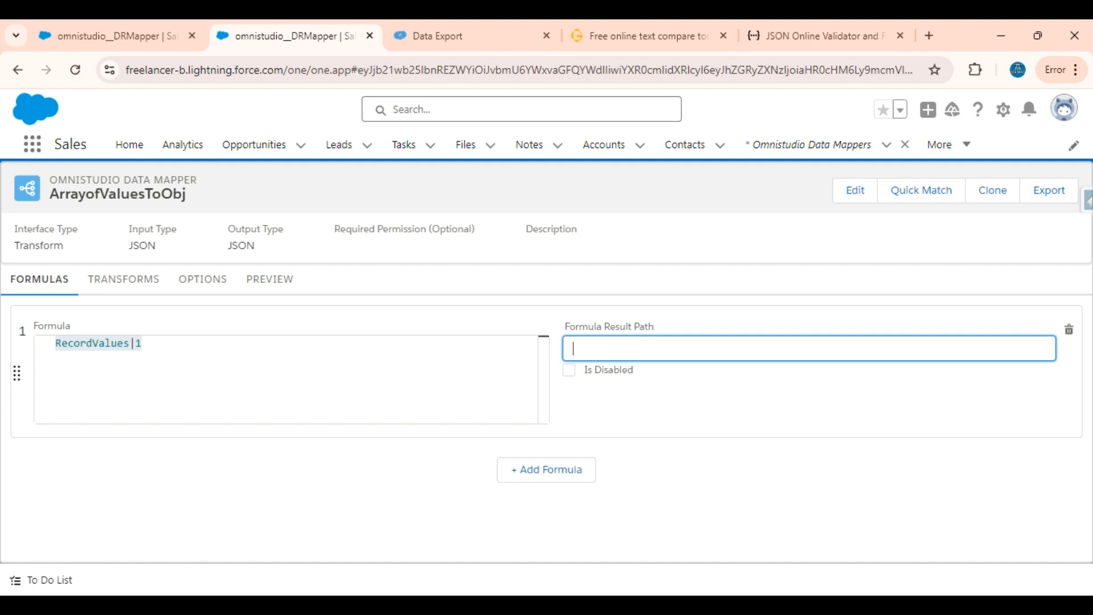
click(708, 39)
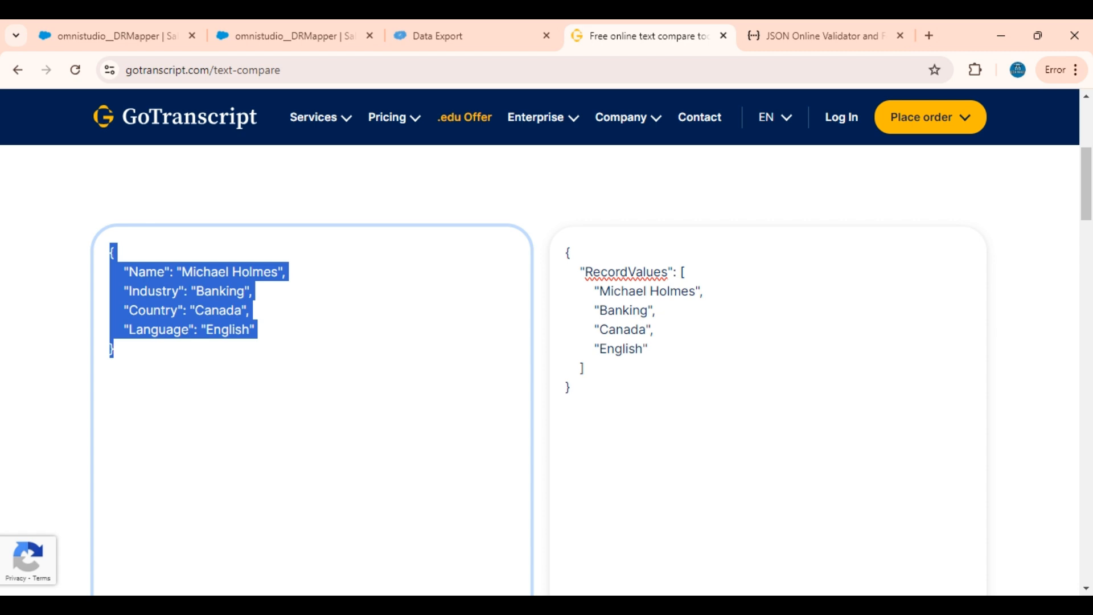
triple_click(147, 272)
double_click(147, 272)
key(ctrl+c)
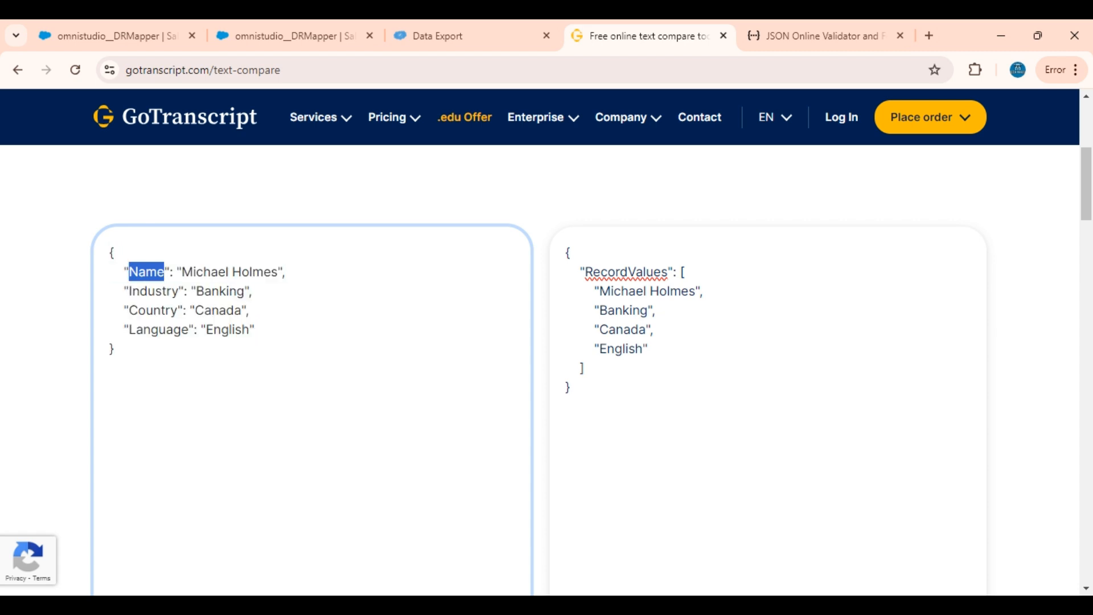
click(233, 29)
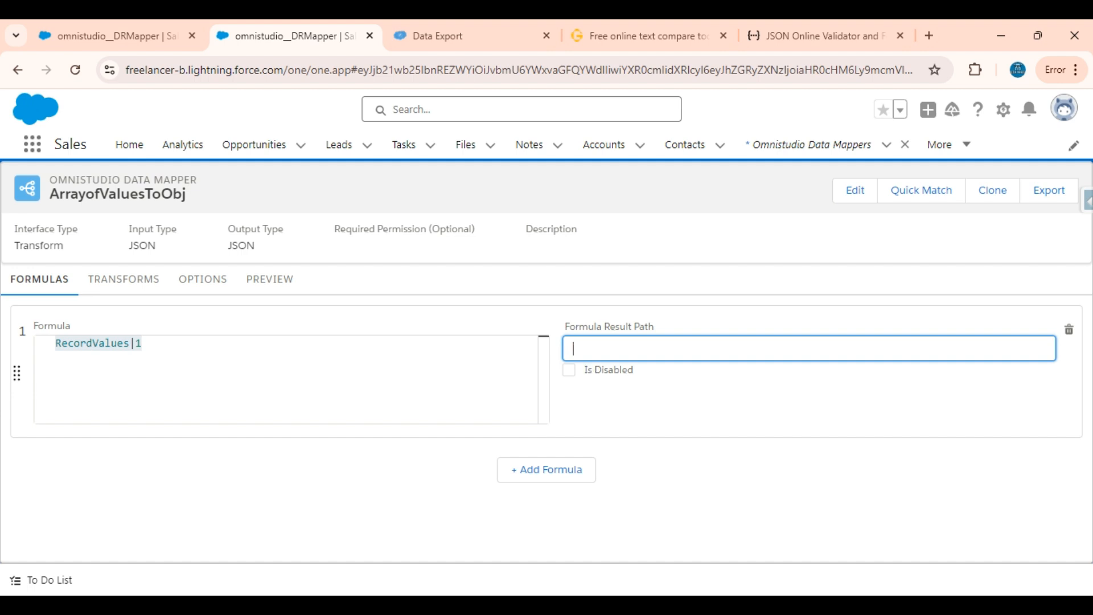
key(ctrl+v)
text(Formula)
Add a second formula from a copy of the first and change it to RecordValues|2
click(546, 480)
scroll(546, 447, down, 1)
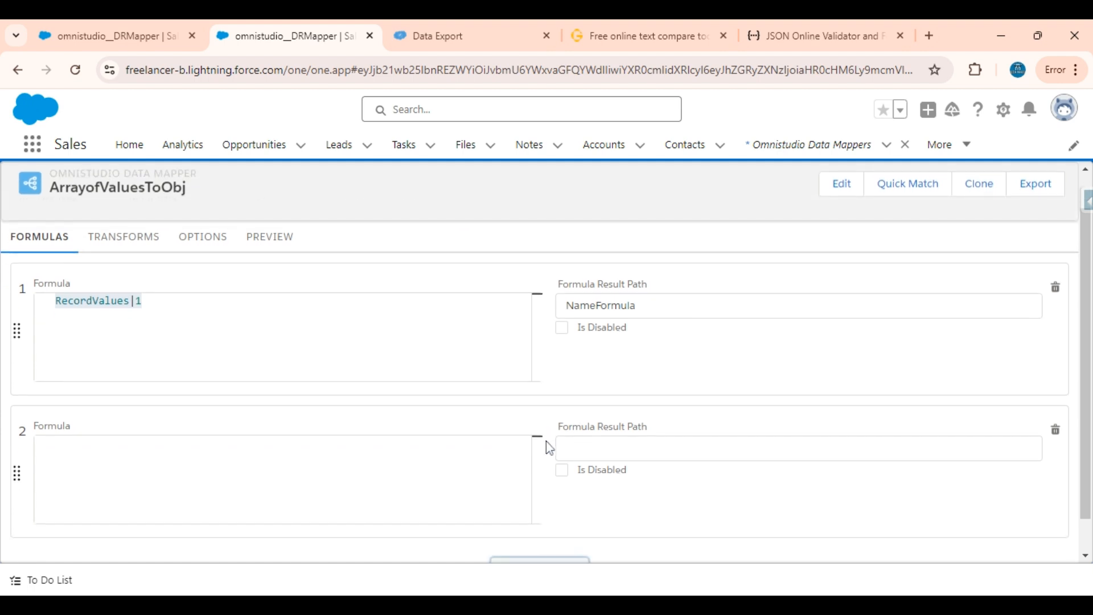
click(319, 358)
key(ctrl+a)
key(ctrl+c)
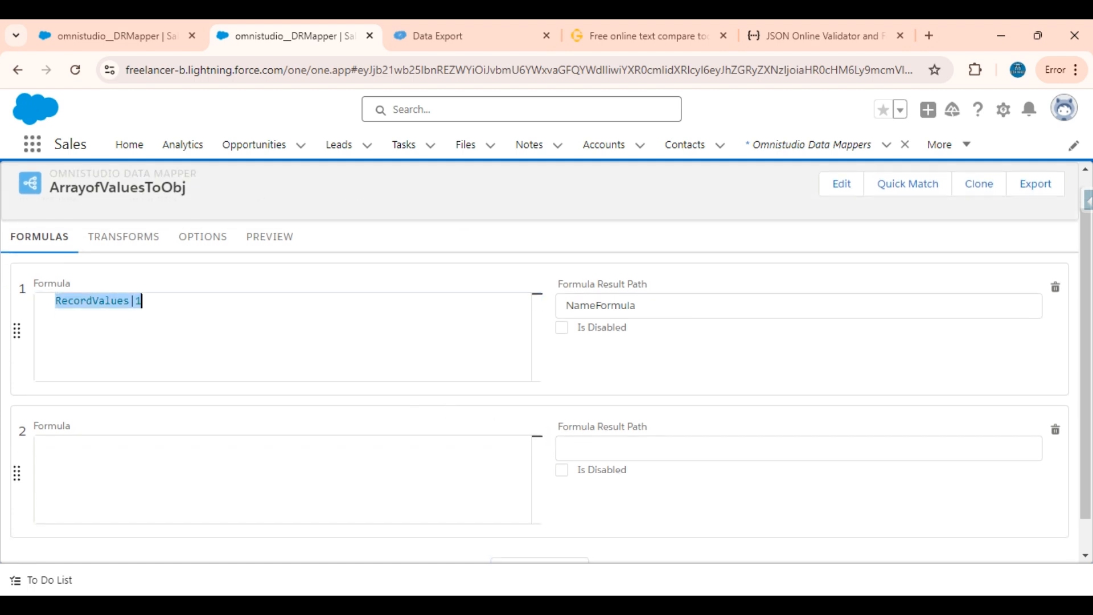
click(216, 468)
key(ctrl+v)
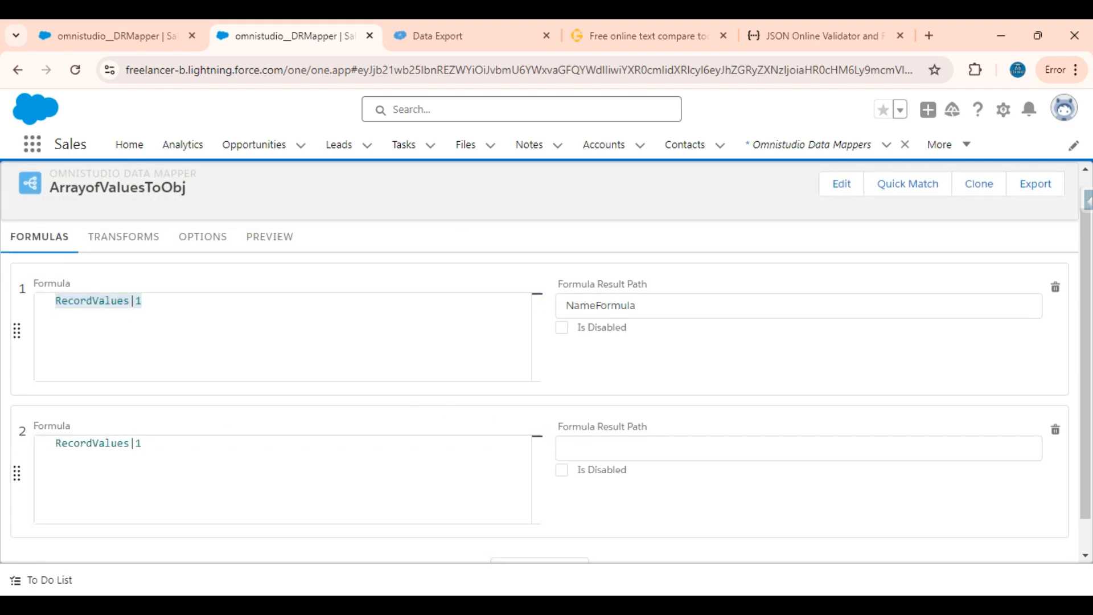
key(BackSpace)
text(2)
Copy the Industry key from the text compare page and set the second formula's result path to IndustryFormula
click(611, 28)
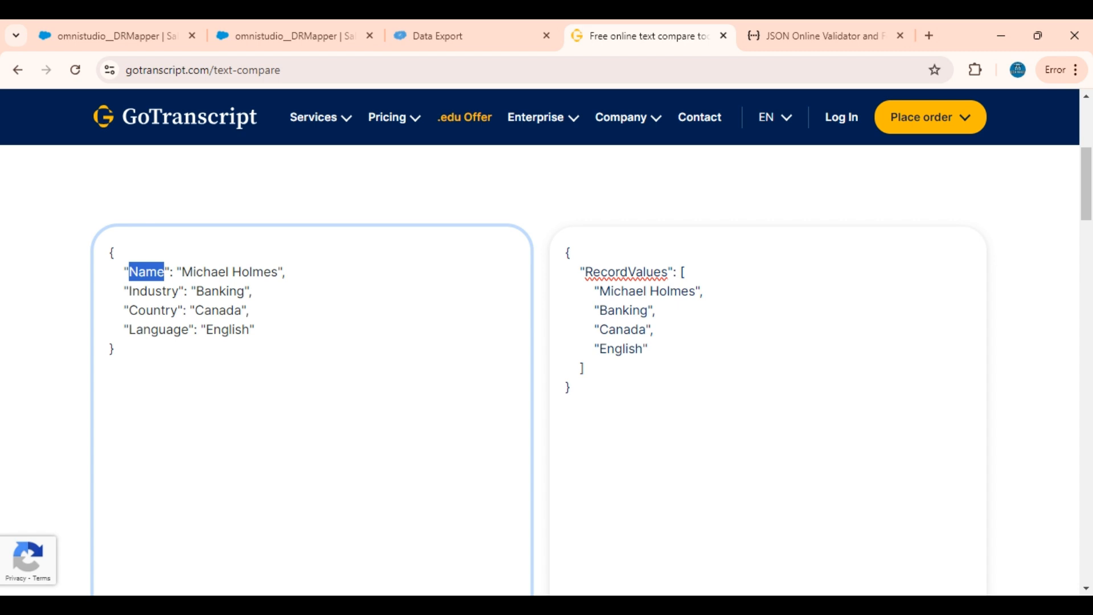
double_click(153, 291)
key(ctrl+c)
click(260, 29)
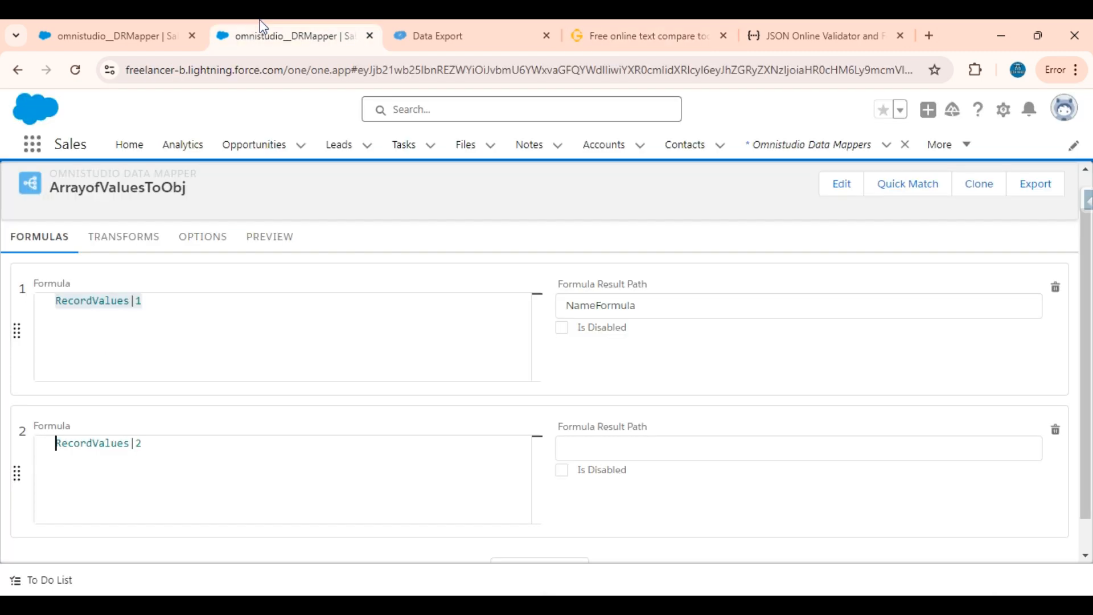
click(559, 447)
key(ctrl+v)
text(For)
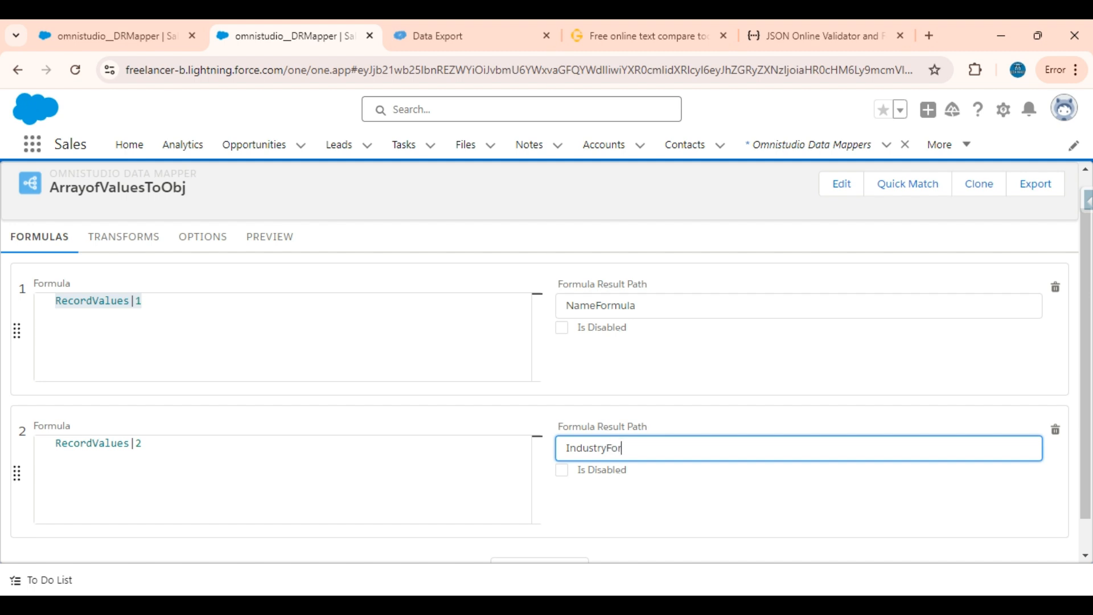
text(mula)
Add a third and a fourth formula, each filled with a copy of RecordValues|2
scroll(563, 494, down, 1)
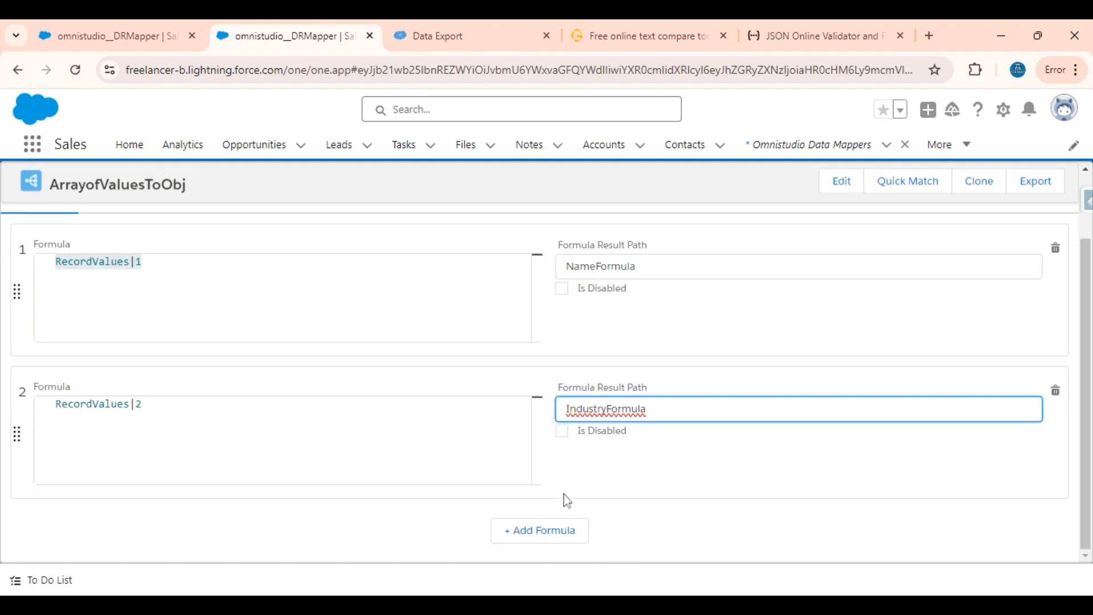
click(540, 532)
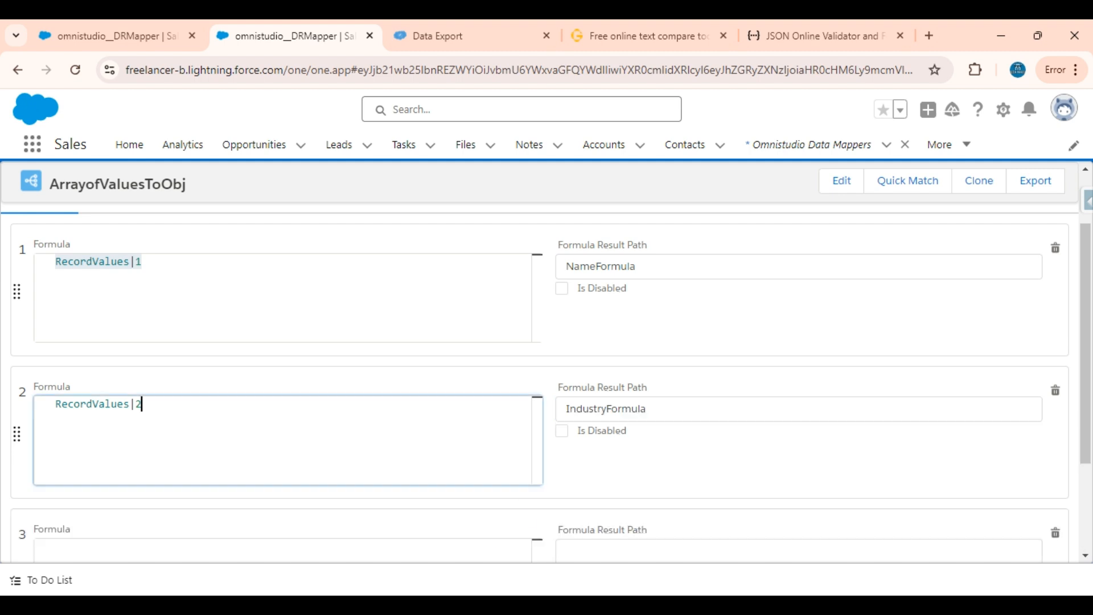
click(347, 431)
key(ctrl+a)
key(ctrl+c)
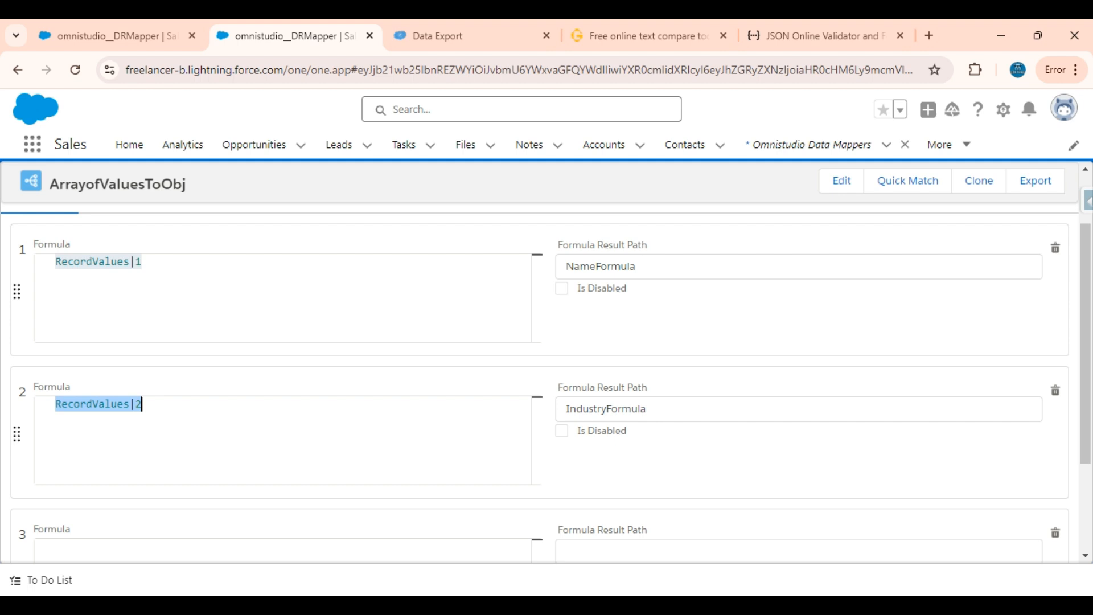
scroll(573, 444, down, 3)
click(455, 435)
key(ctrl+v)
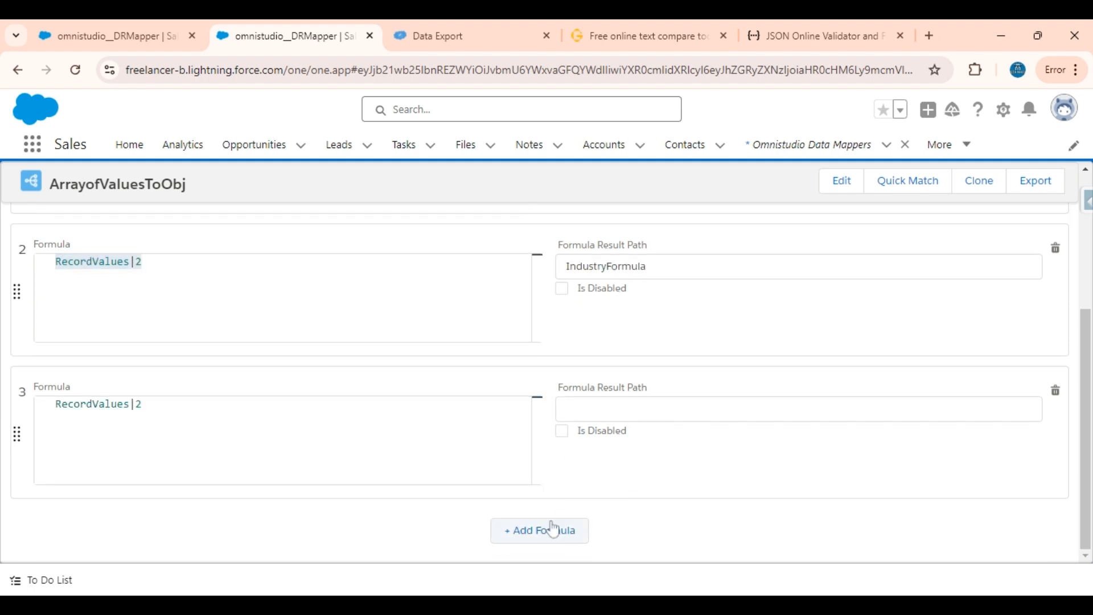
click(552, 531)
scroll(586, 468, down, 2)
click(479, 449)
key(ctrl+v)
Change the third formula to RecordValues|3 and the fourth formula to RecordValues|4
click(208, 274)
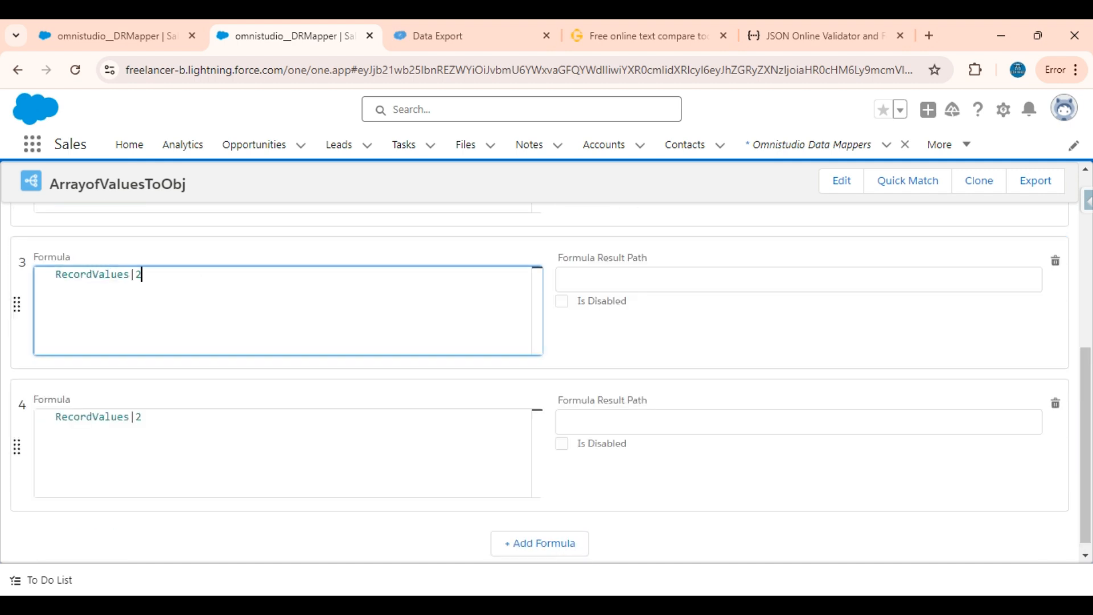
key(BackSpace)
text(3)
click(529, 417)
key(BackSpace)
text(4)
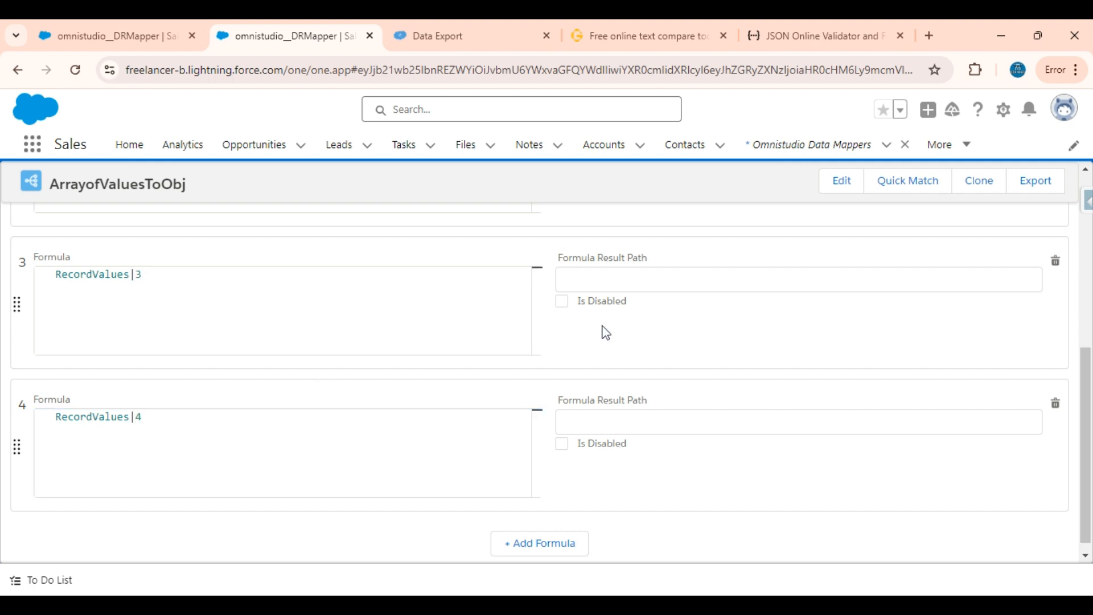
Check the remaining keys on the text compare page and set the third formula's result path to CountryFormula
scroll(606, 333, up, 3)
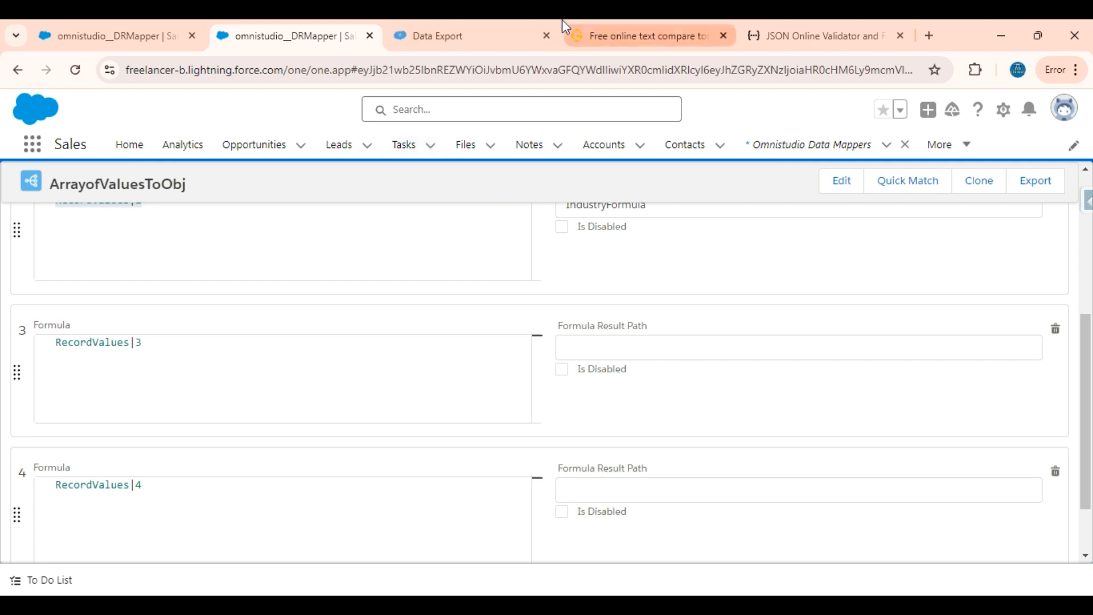
click(613, 36)
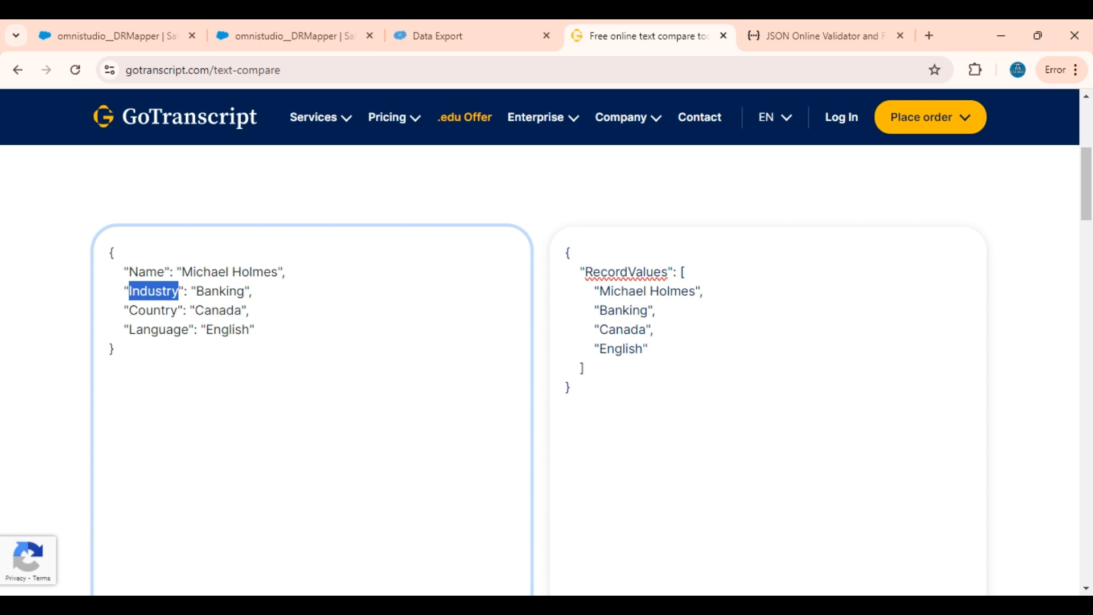
click(305, 31)
click(622, 344)
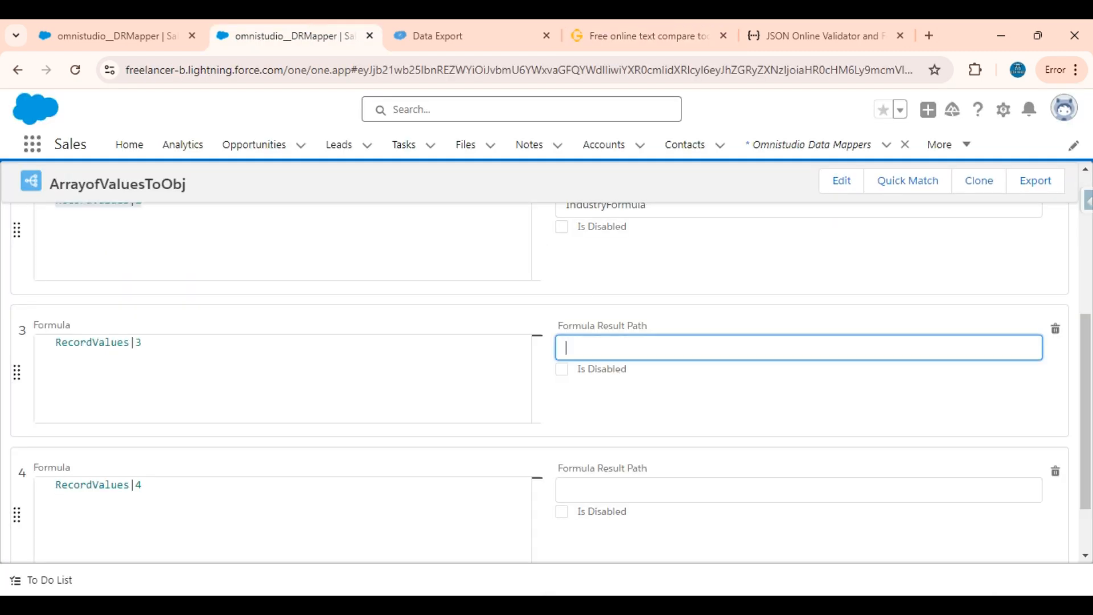
text(CountryFormula)
Copy the third formula's result path into the fourth and change it to LanguageFormula
key(ctrl+a)
key(ctrl+c)
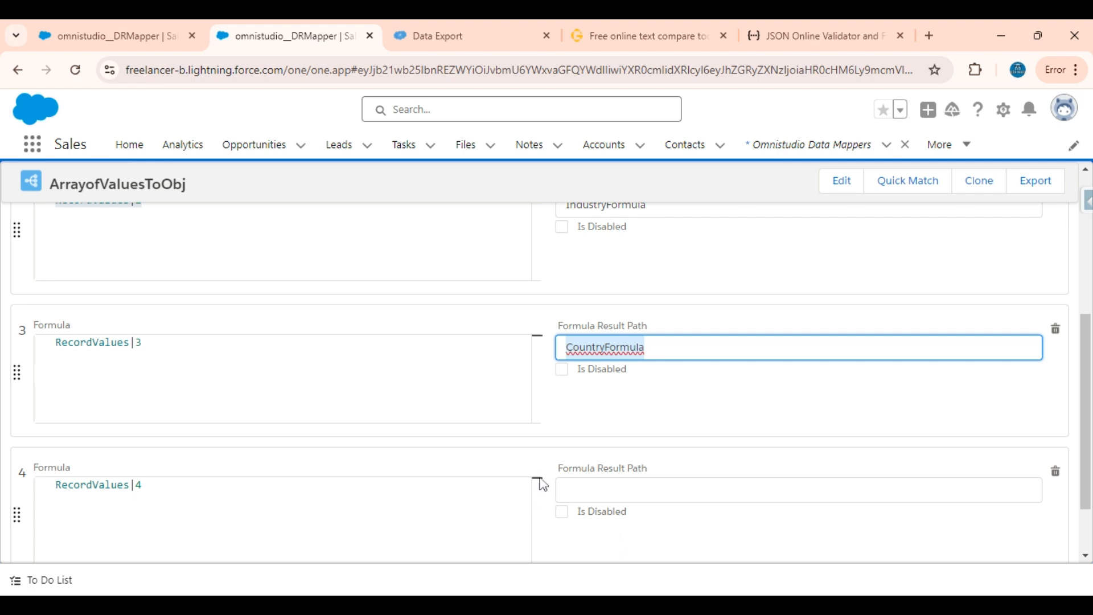
click(621, 490)
key(ctrl+v)
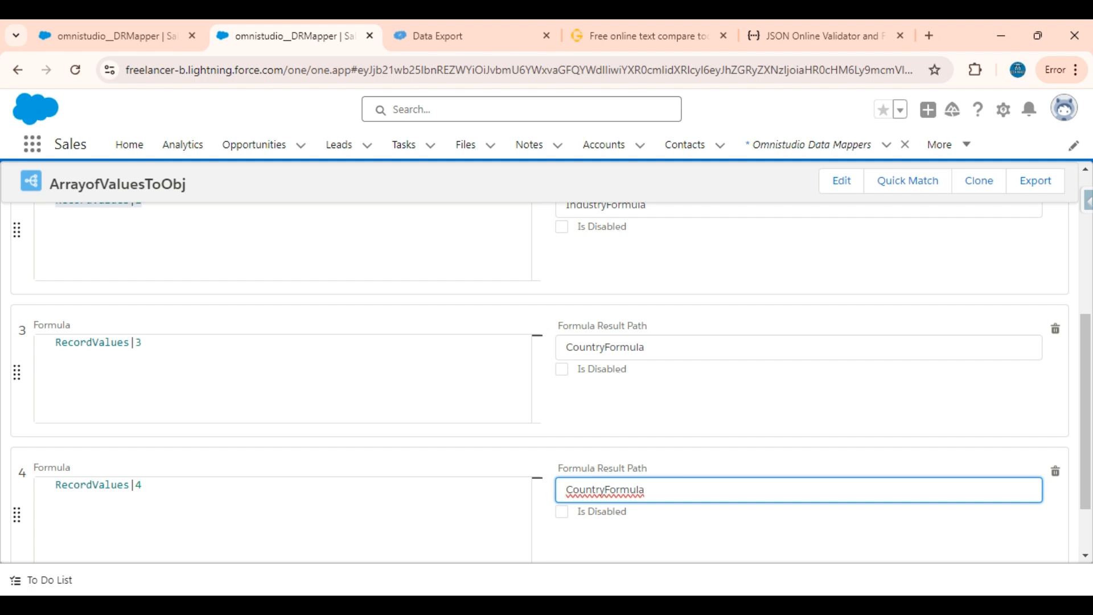
key(Left)
key(Left)
key(Left)
key(Left)
key(Left)
key(Left)
key(Left)
key(BackSpace)
key(BackSpace)
key(BackSpace)
key(BackSpace)
key(BackSpace)
key(BackSpace)
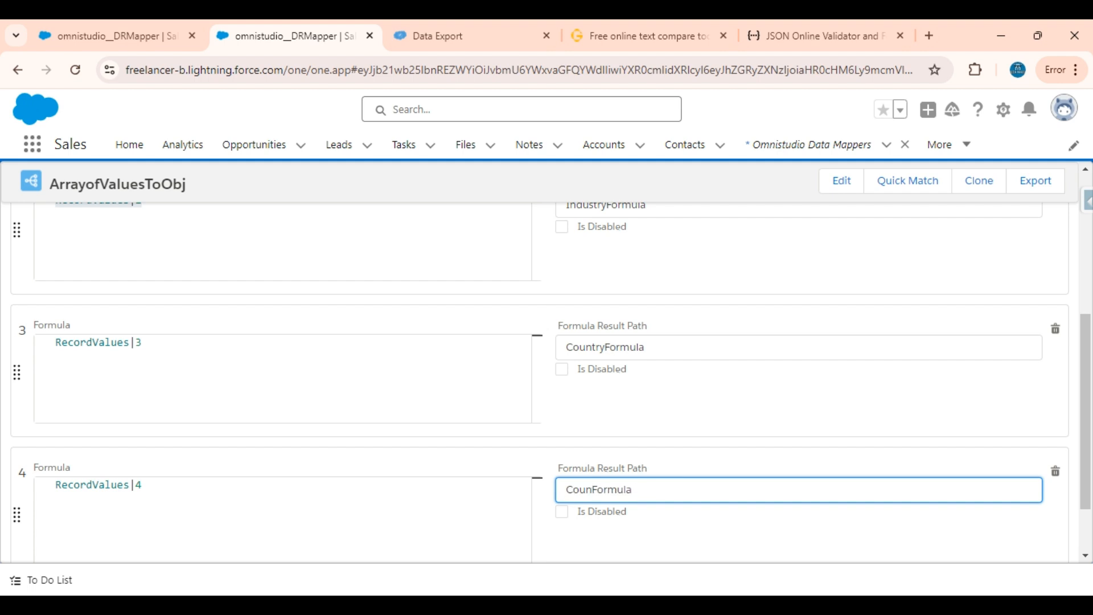
key(BackSpace)
scroll(331, 473, down, 2)
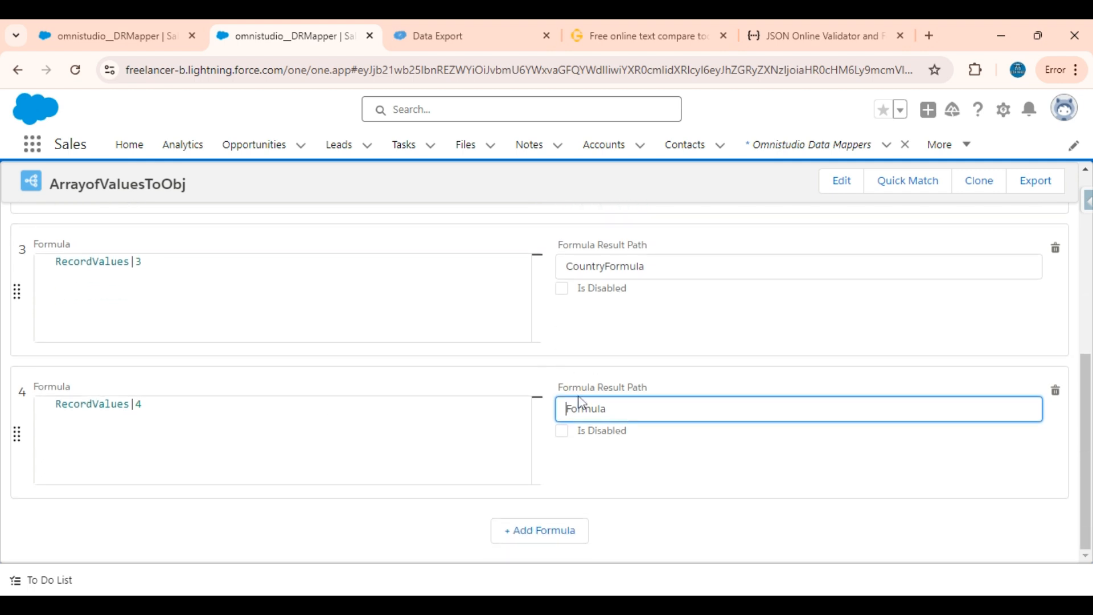
text(Language)
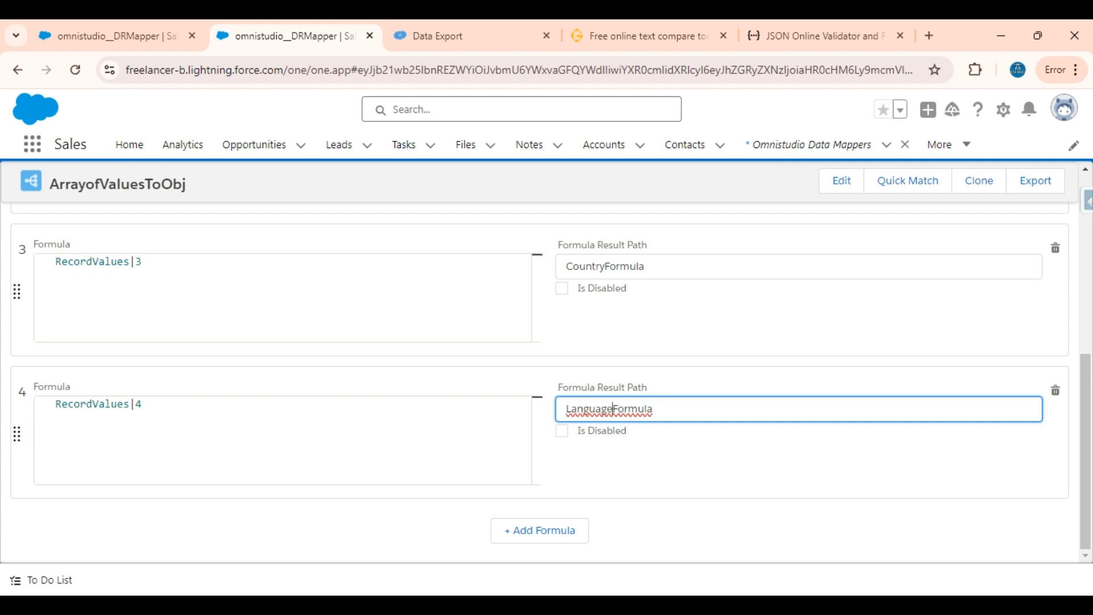
key(ctrl+a)
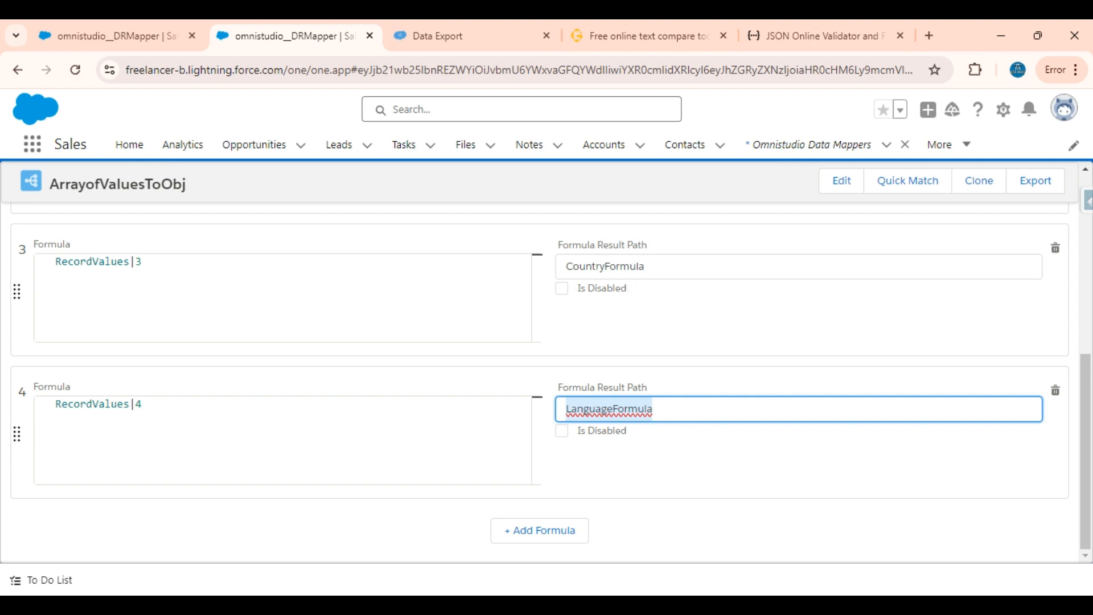
Examine the array key, separator and index parts of the first formula, RecordValues|1
scroll(655, 322, up, 6)
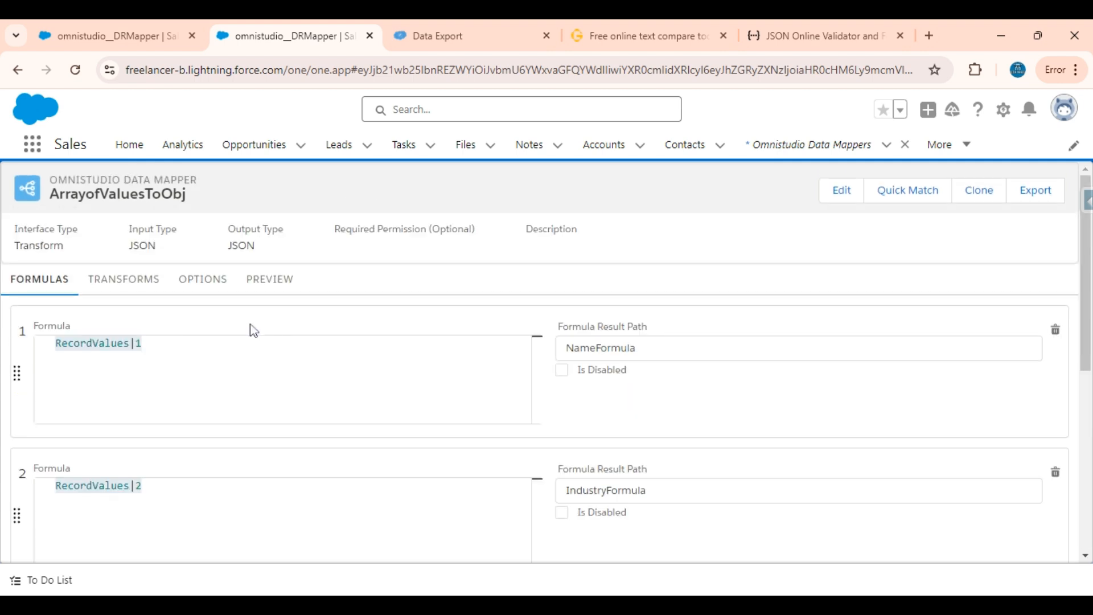
click(143, 344)
double_click(128, 343)
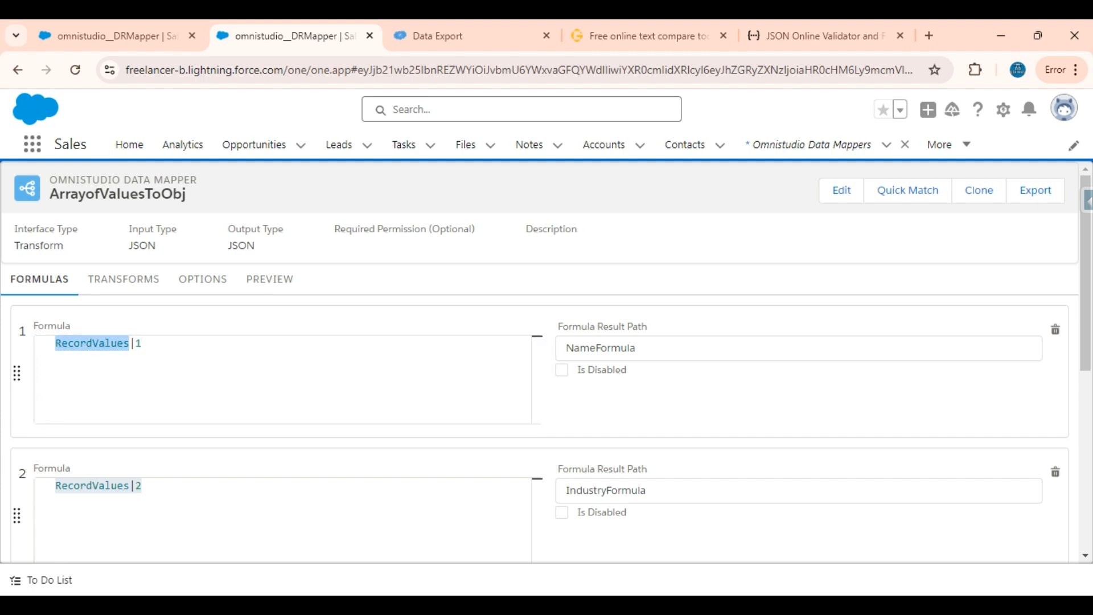
click(123, 344)
double_click(140, 343)
drag(136, 343, 130, 343)
double_click(105, 343)
click(105, 343)
double_click(104, 343)
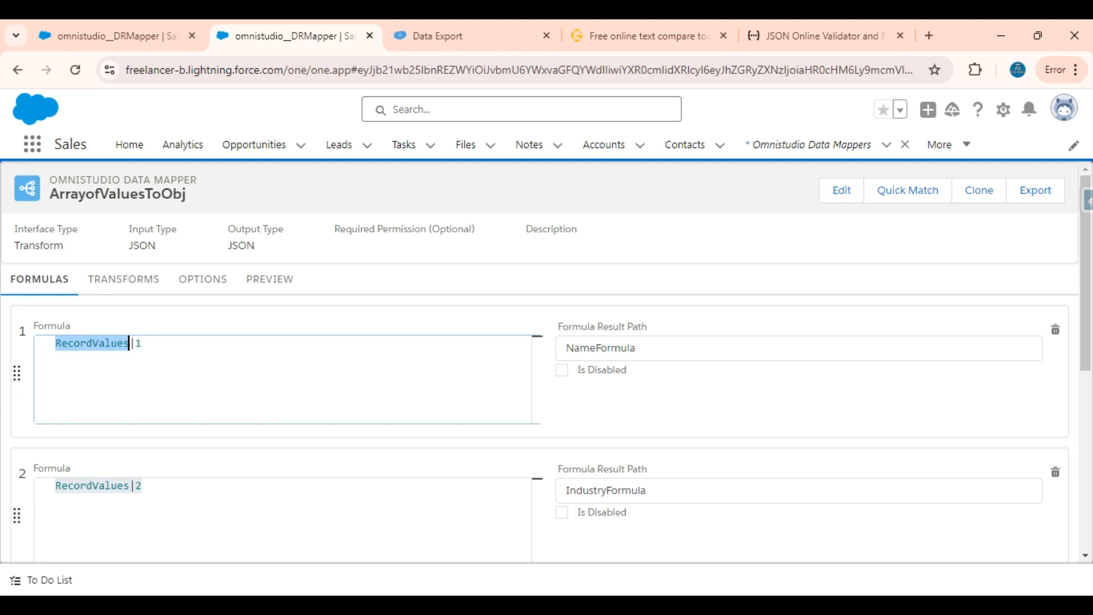
click(98, 344)
click(99, 343)
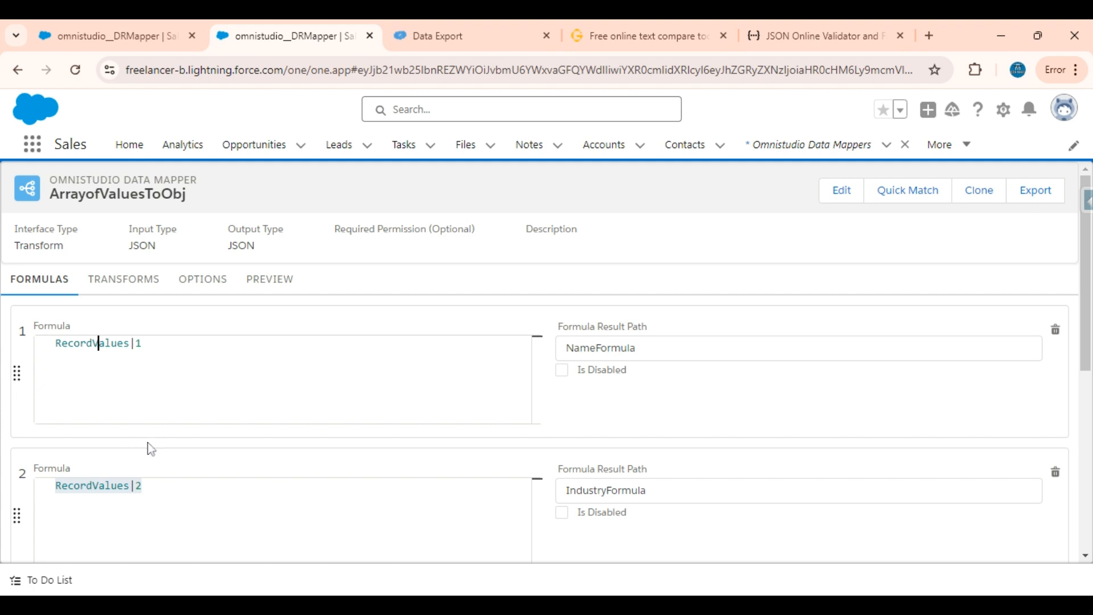
Examine the array key and index of the second formula, RecordValues|2, and compare them with the first formula
click(142, 486)
click(93, 486)
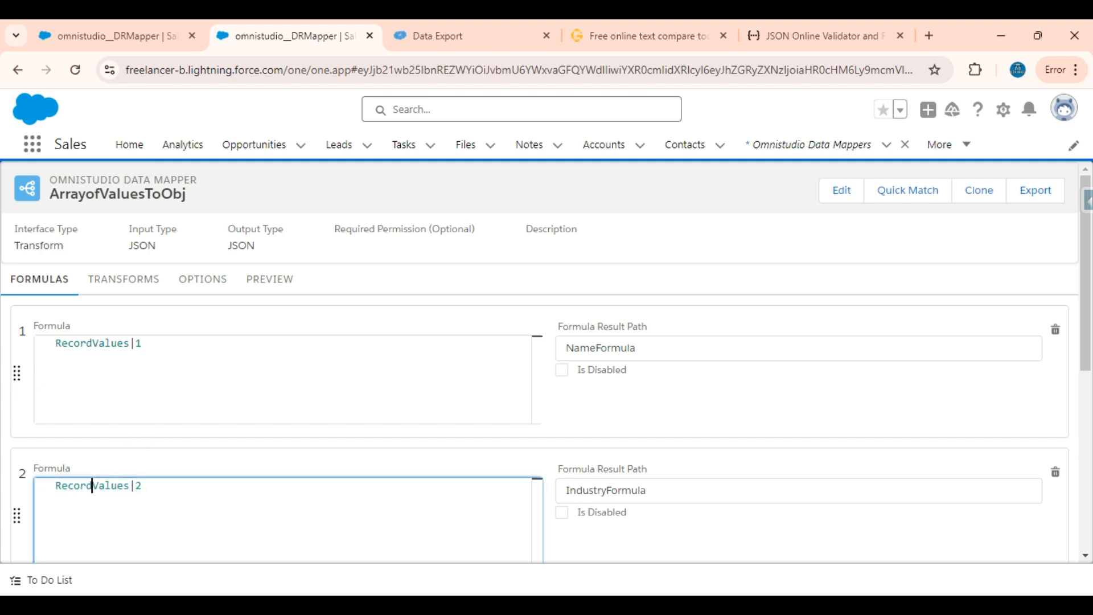
drag(137, 486, 130, 486)
click(142, 486)
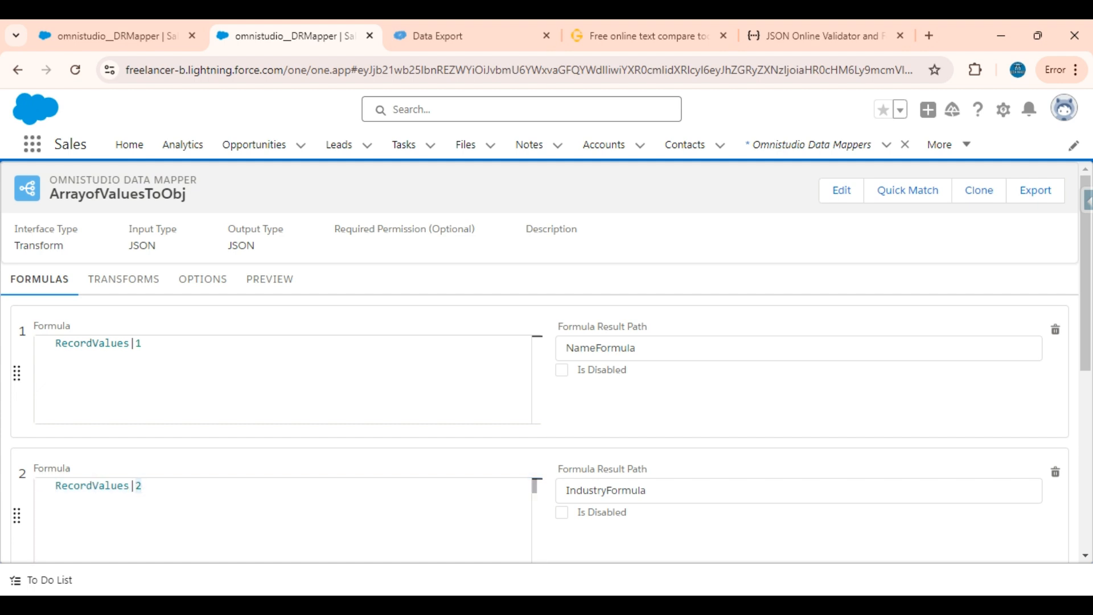
double_click(92, 485)
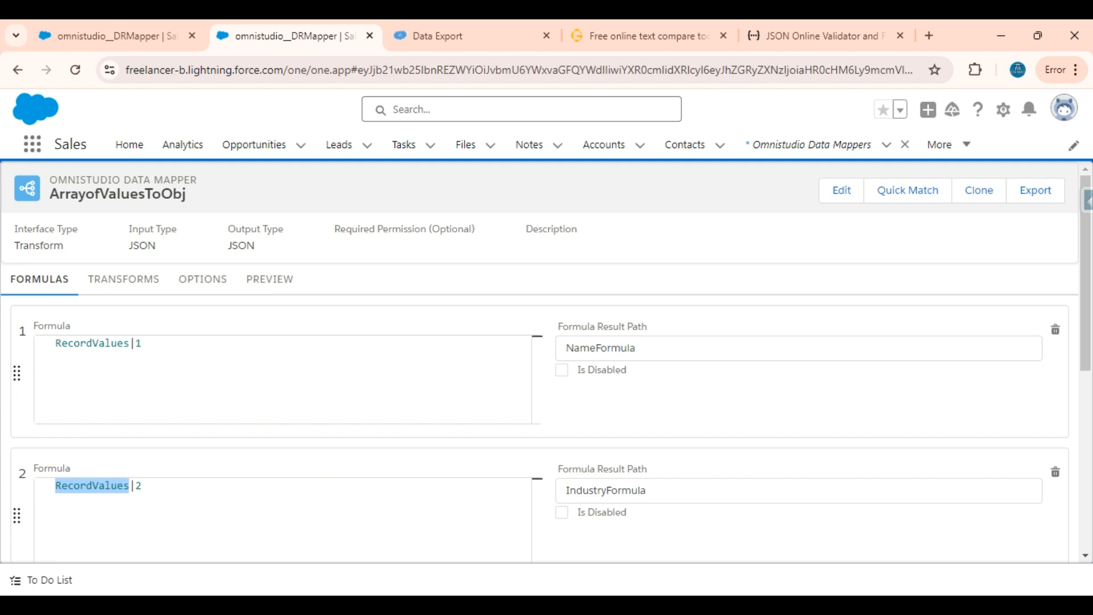
drag(142, 486, 117, 486)
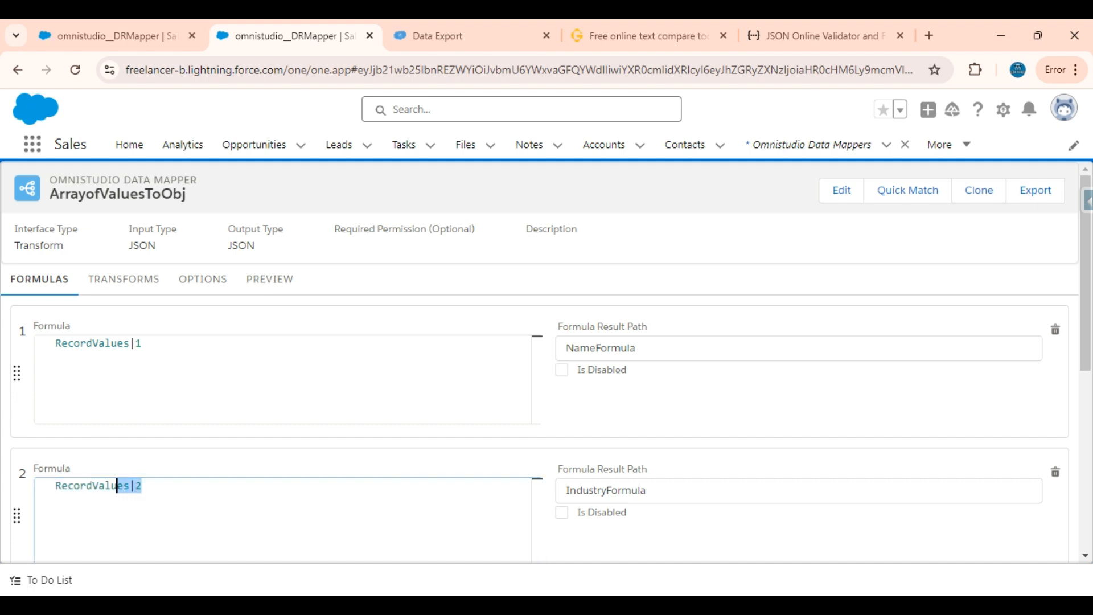
click(104, 343)
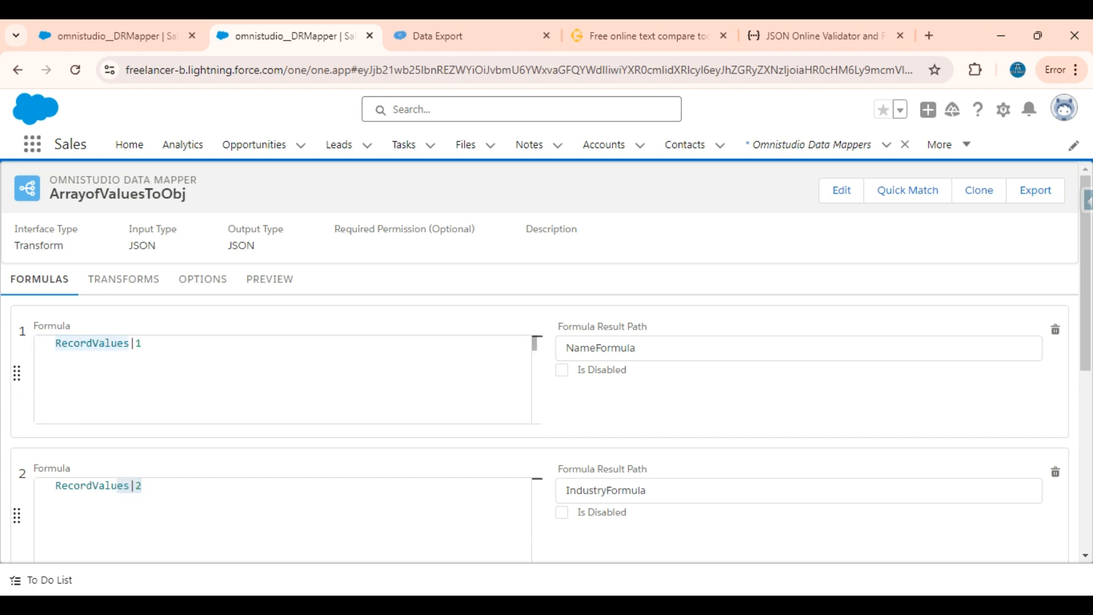
Add a transform mapping from the NameFormula input path to a new output path called Name
double_click(105, 343)
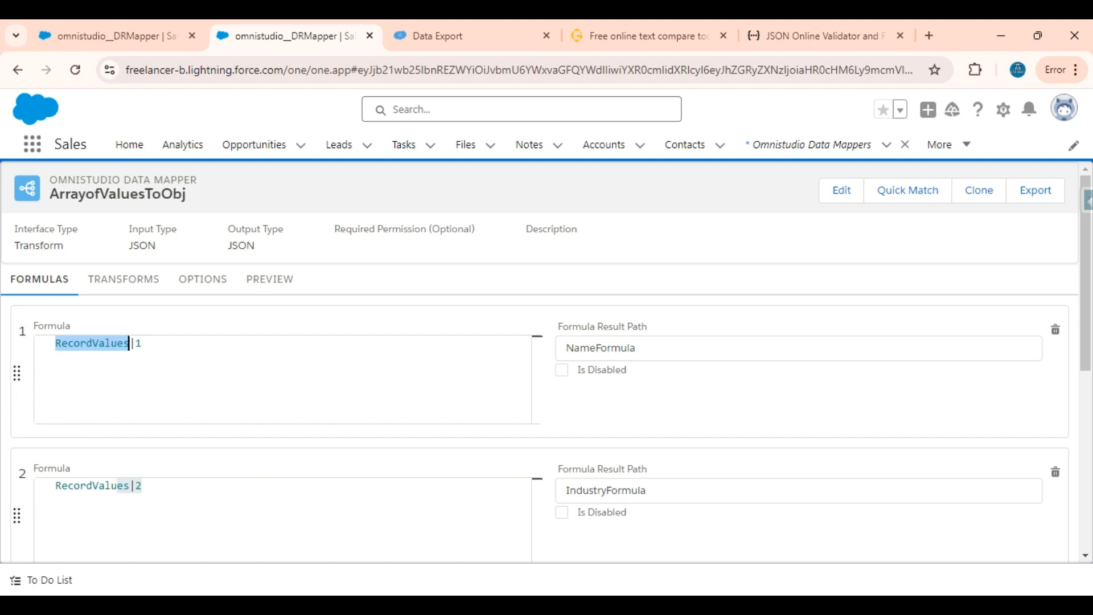
click(119, 279)
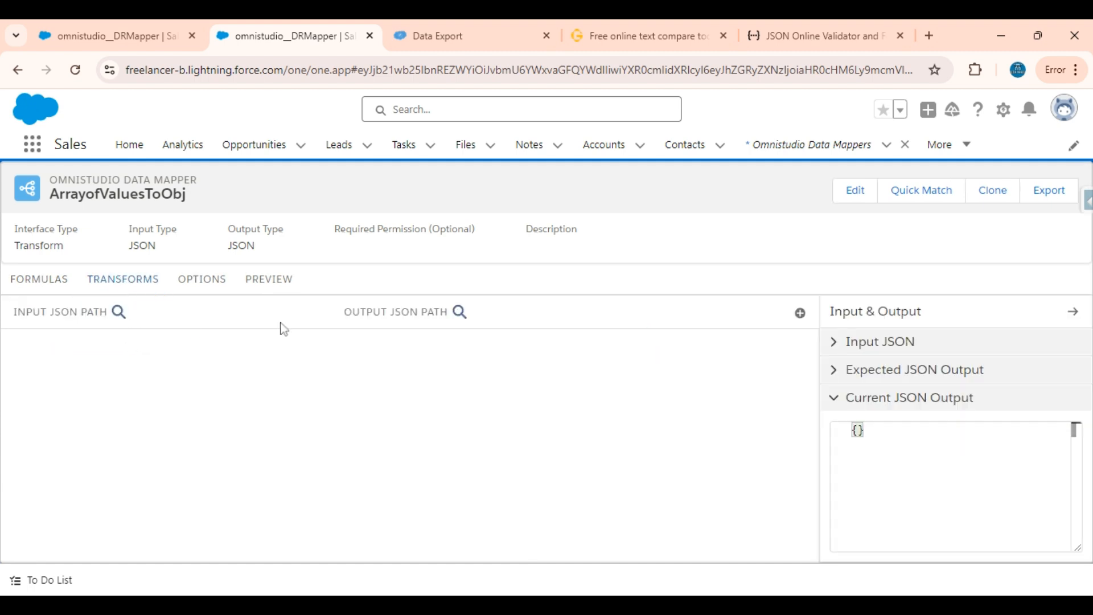
click(800, 313)
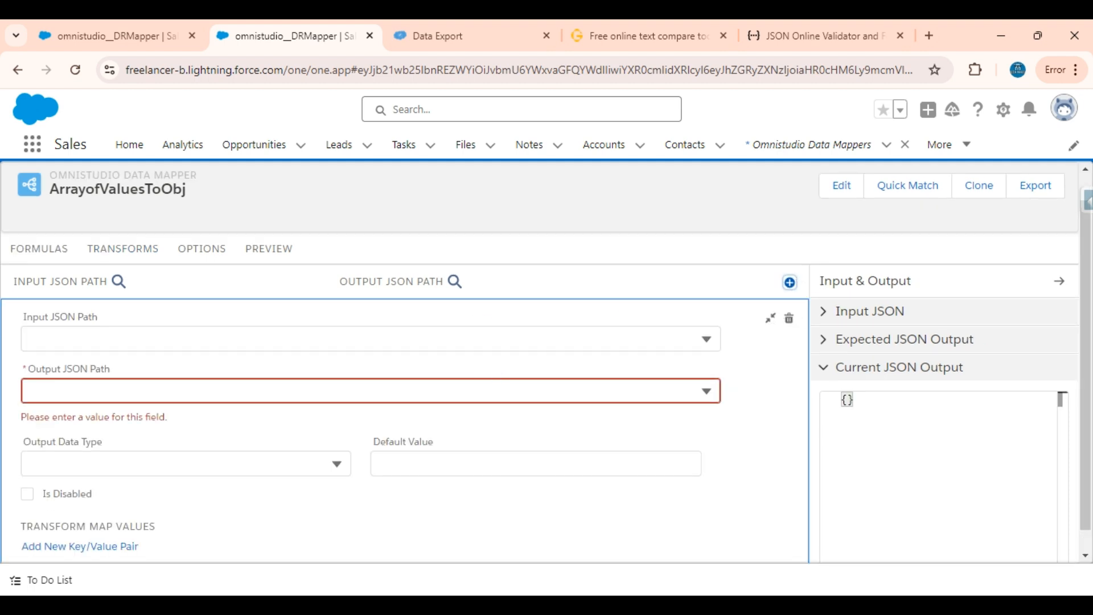
click(256, 340)
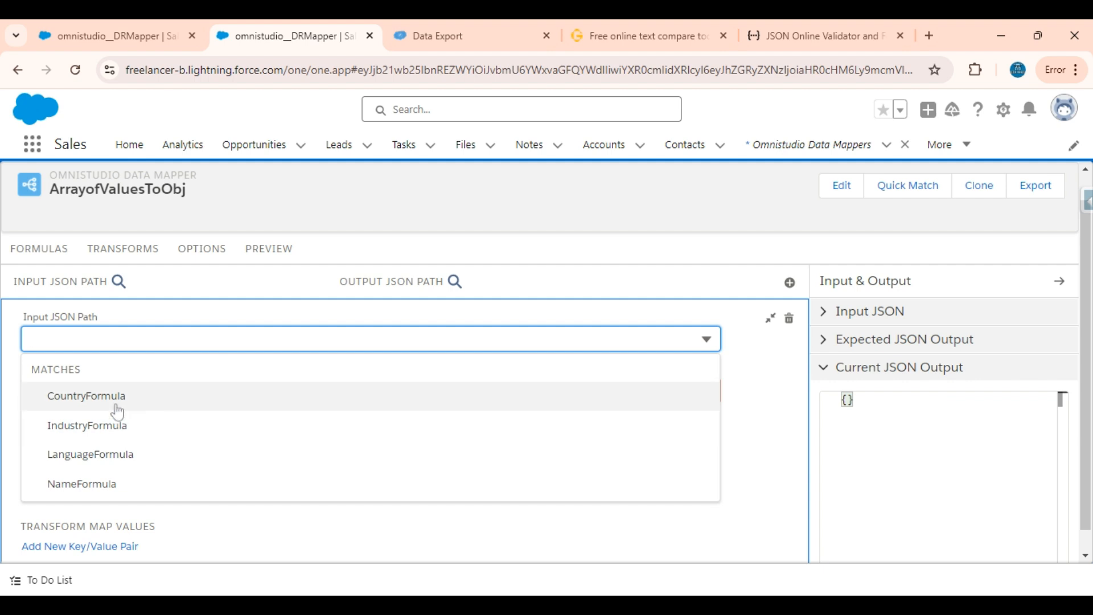
click(105, 494)
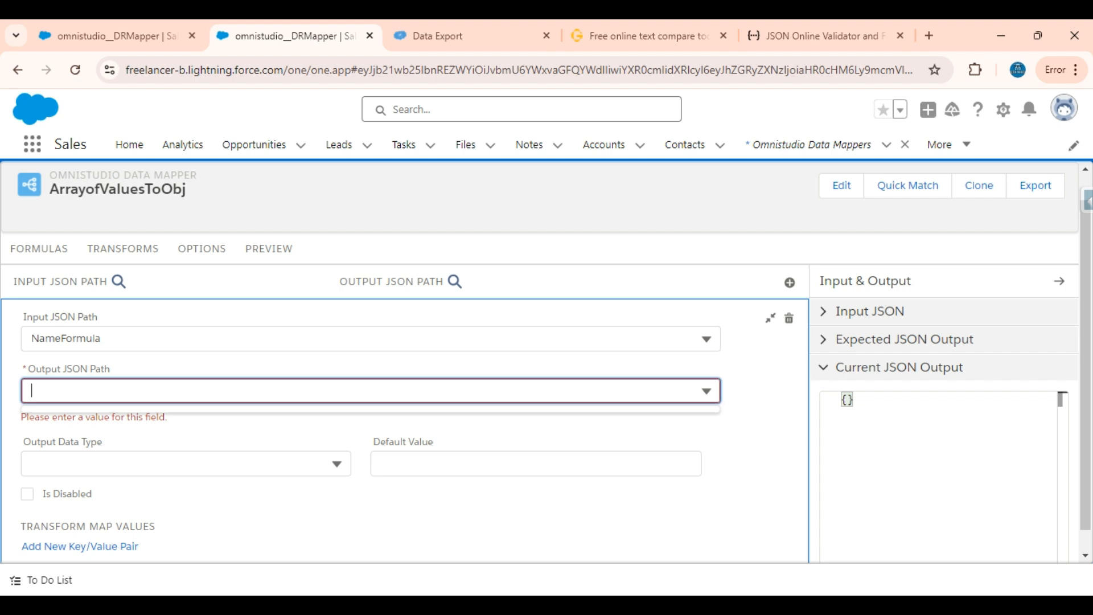
text(Name)
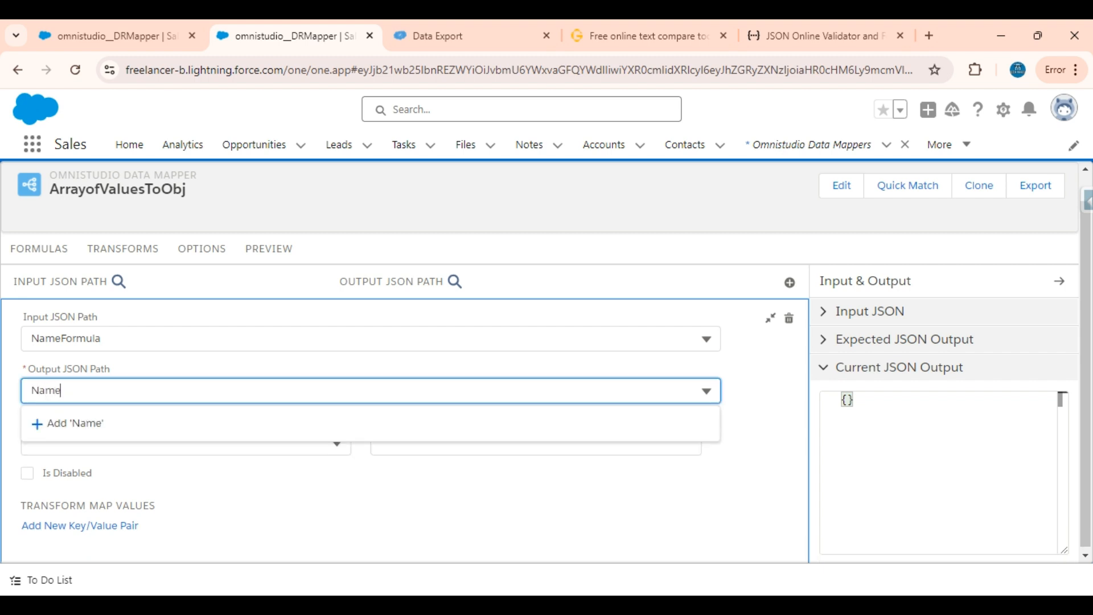
click(78, 435)
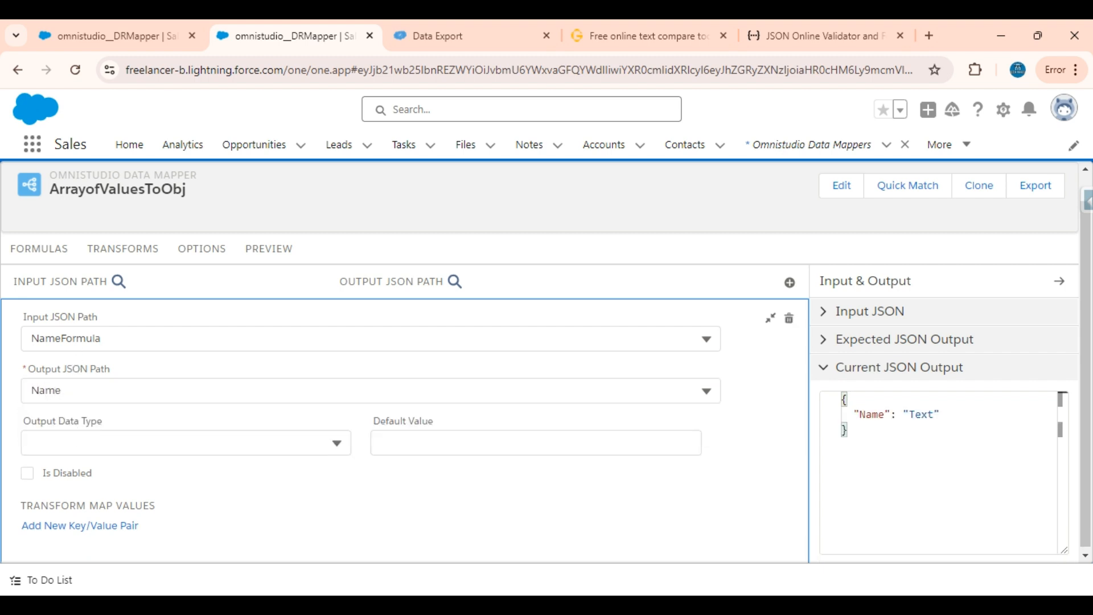
Add a second transform mapping from the IndustryFormula input path to a new output path called Industry
click(31, 250)
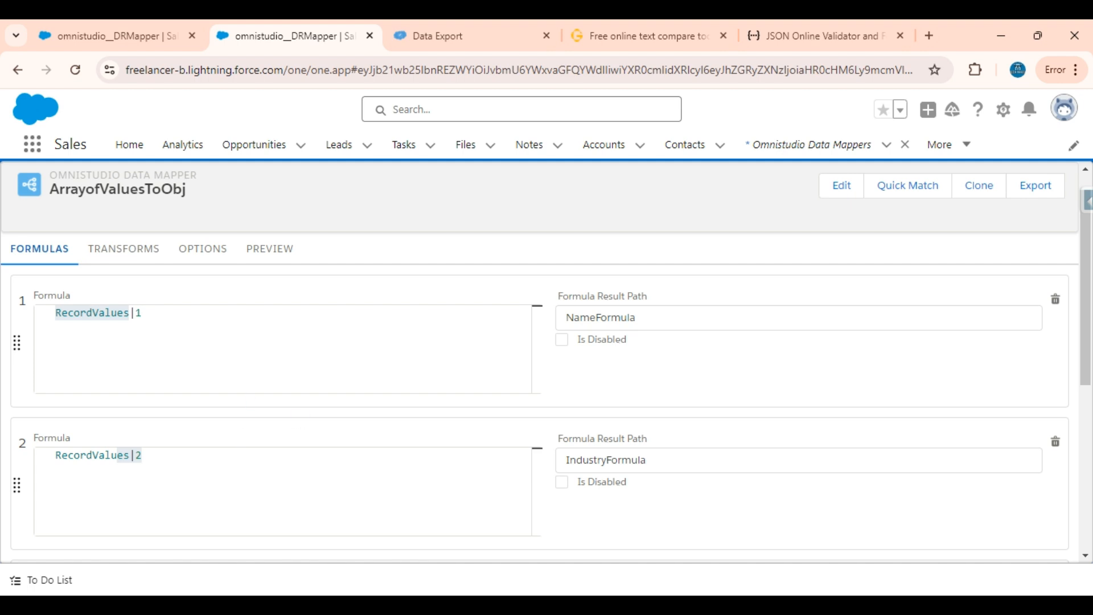
click(122, 248)
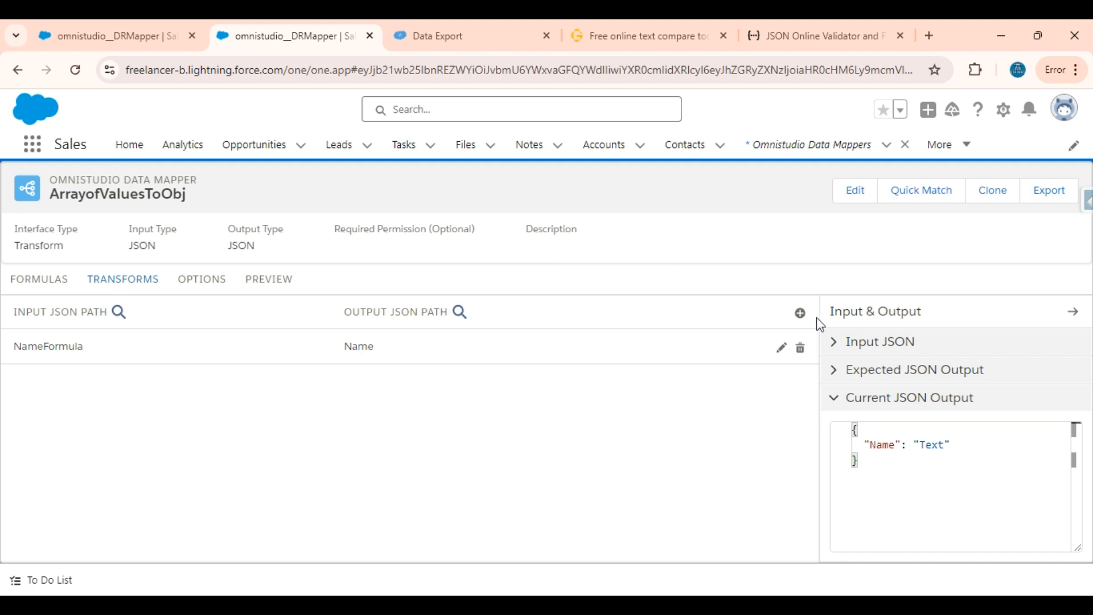
click(801, 312)
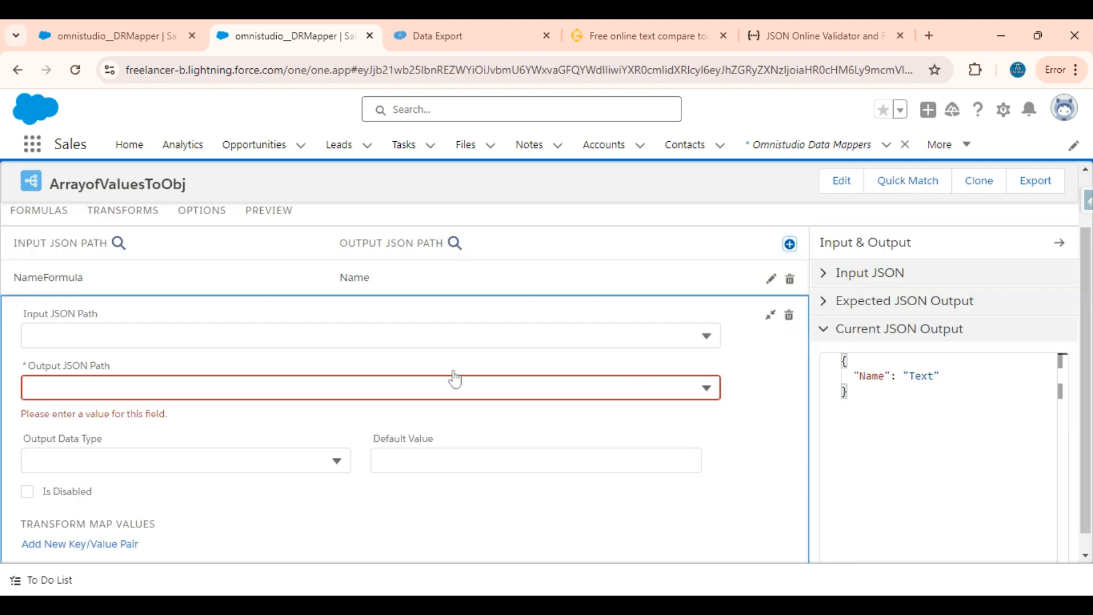
click(455, 336)
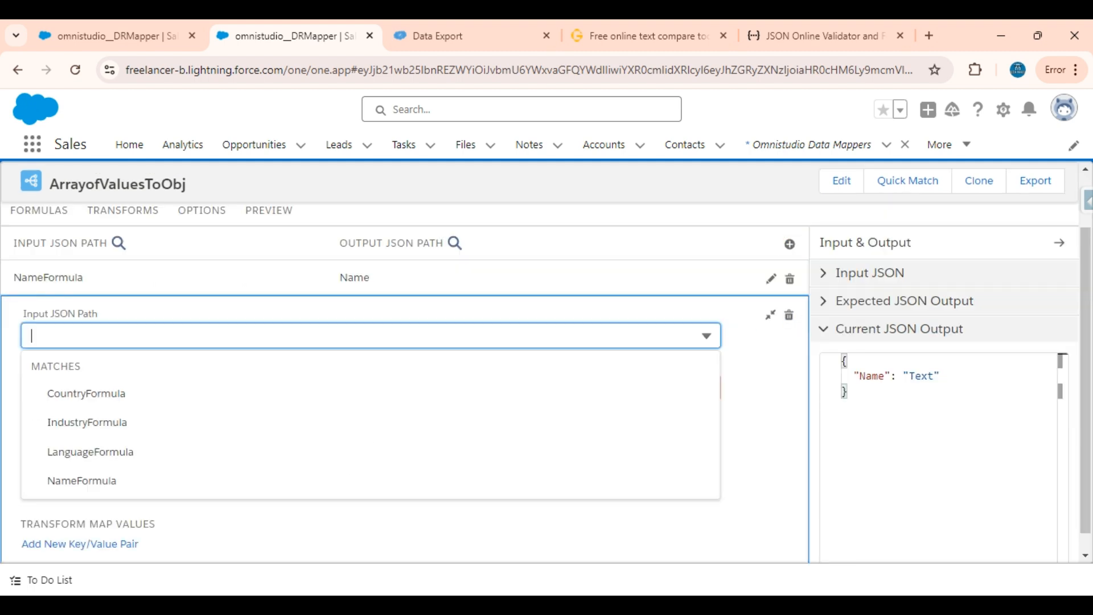
click(114, 426)
click(125, 352)
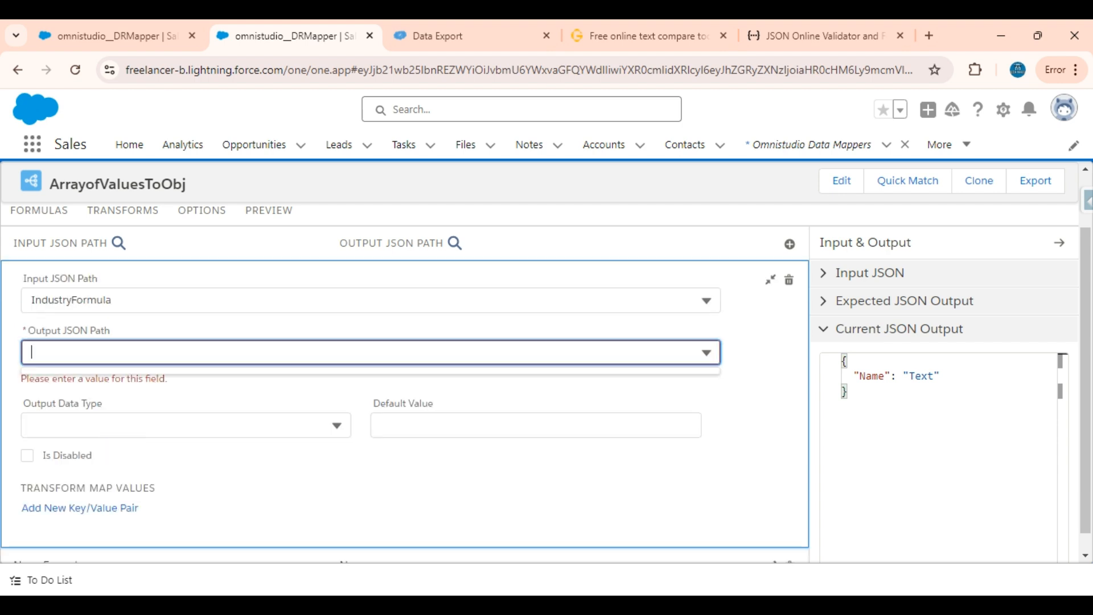
text(Industry)
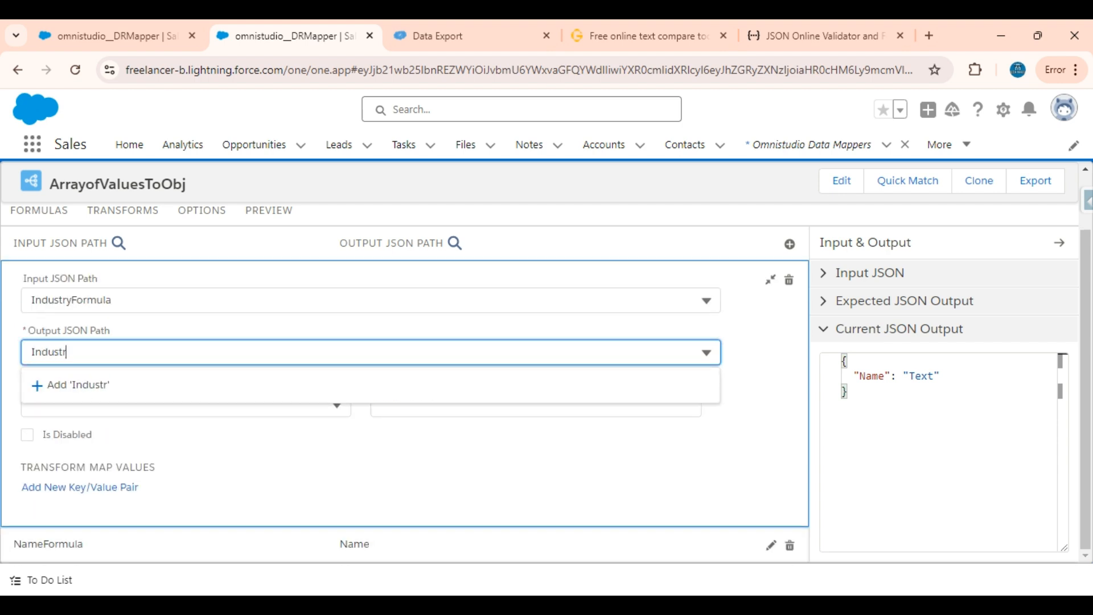
click(105, 399)
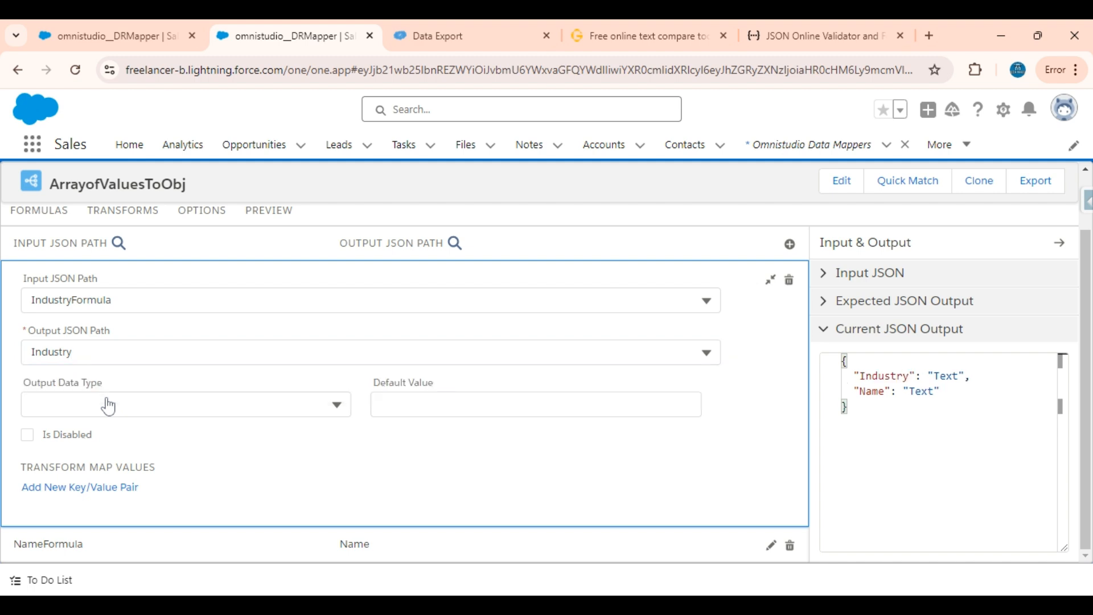
Add a third transform mapping from the CountryFormula input path to a new output path called Country
click(791, 245)
click(453, 336)
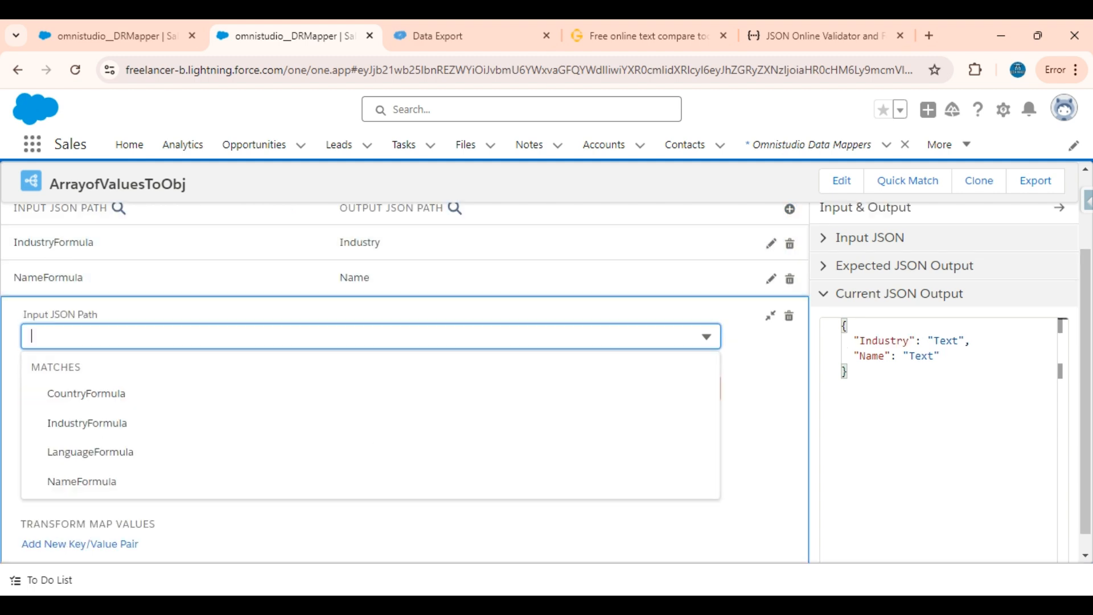
click(108, 394)
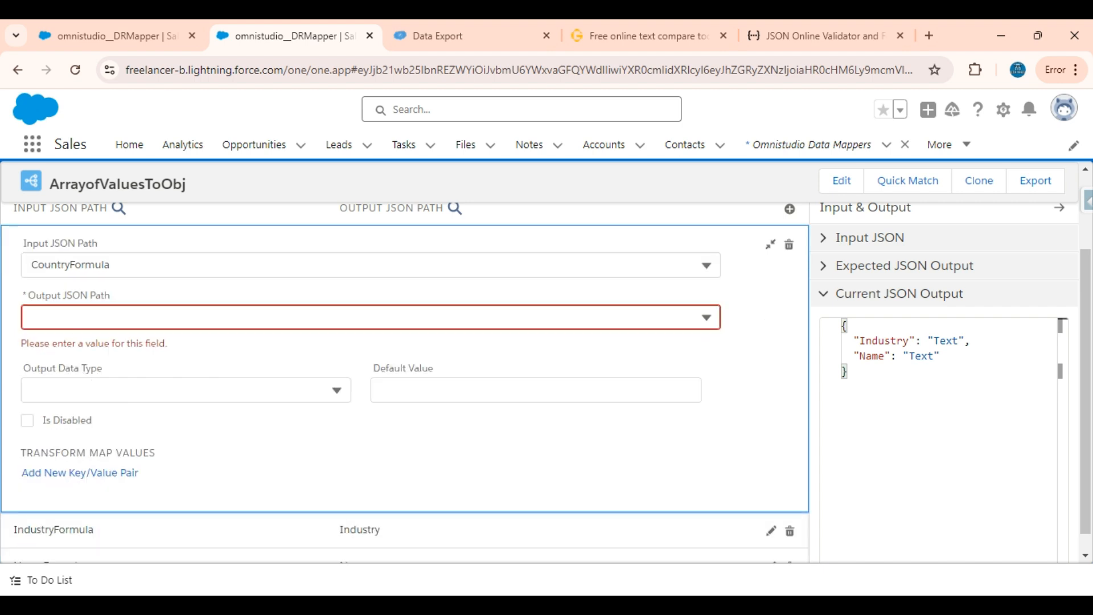
click(109, 317)
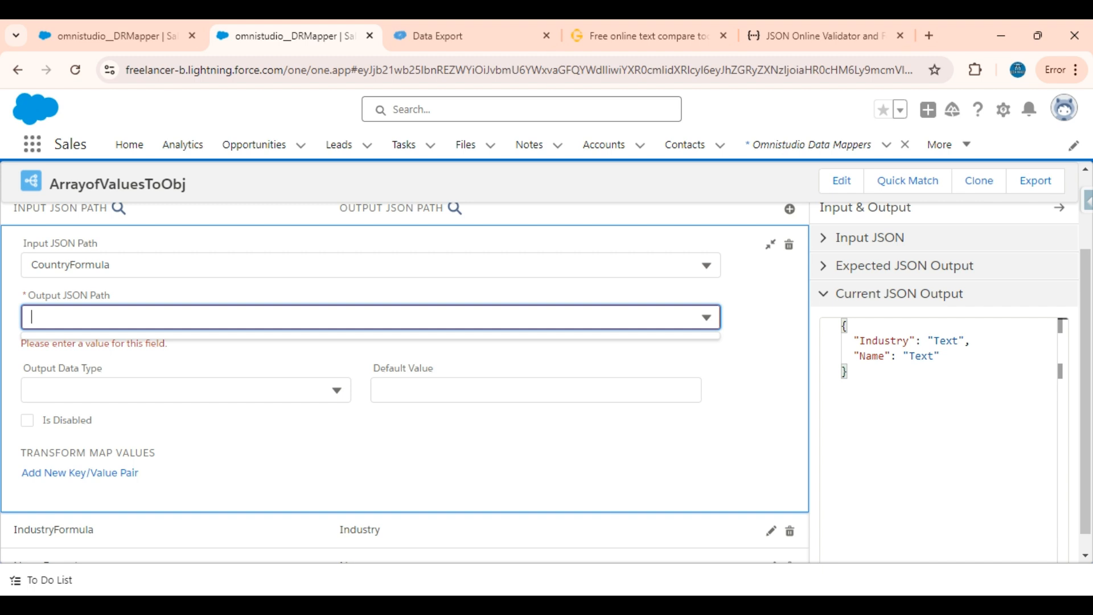
text(Cou)
text(ntry)
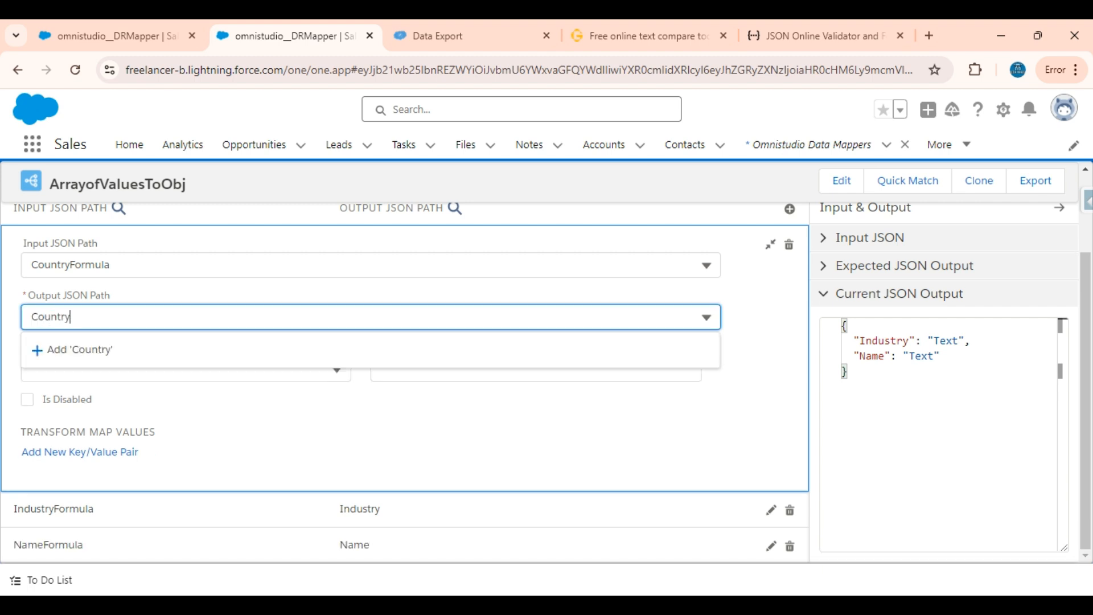
click(61, 353)
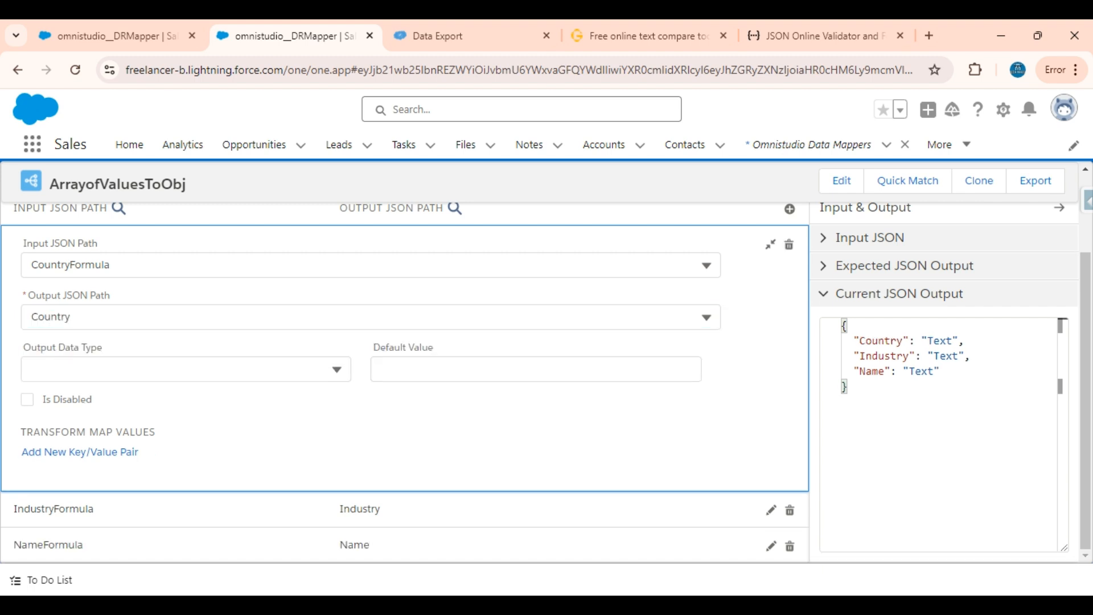
Add a fourth transform mapping from the LanguageFormula input path to a new output path called Language
click(790, 209)
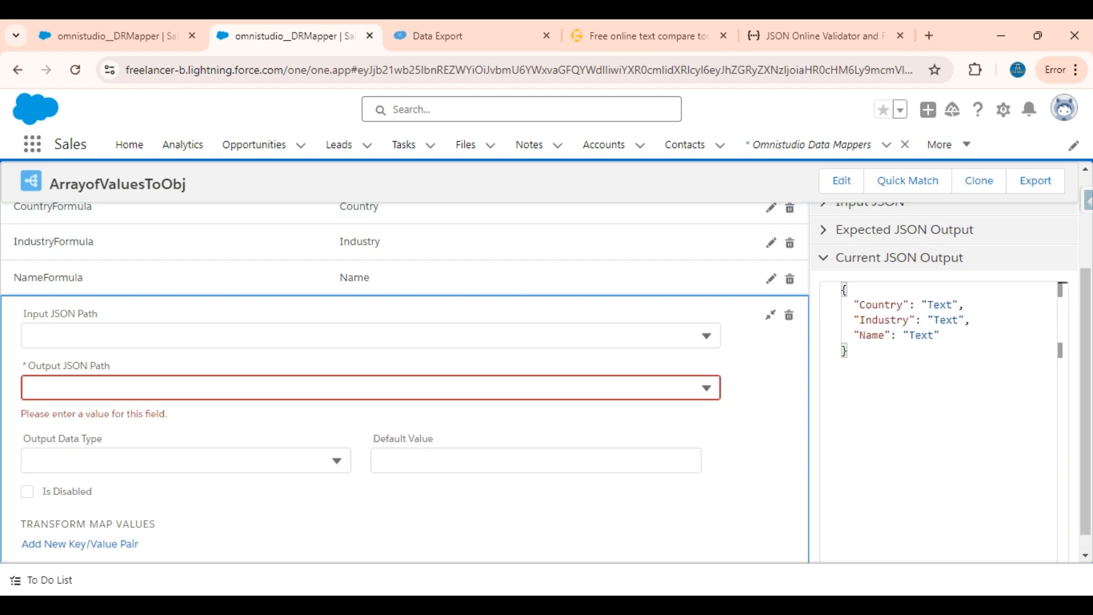
click(192, 337)
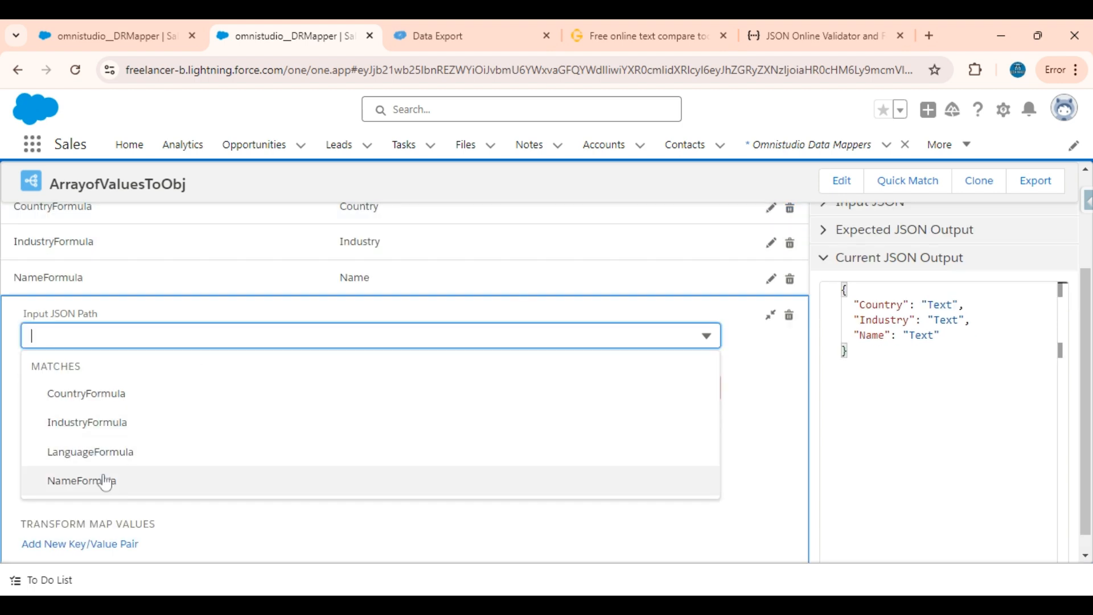
click(117, 462)
click(94, 352)
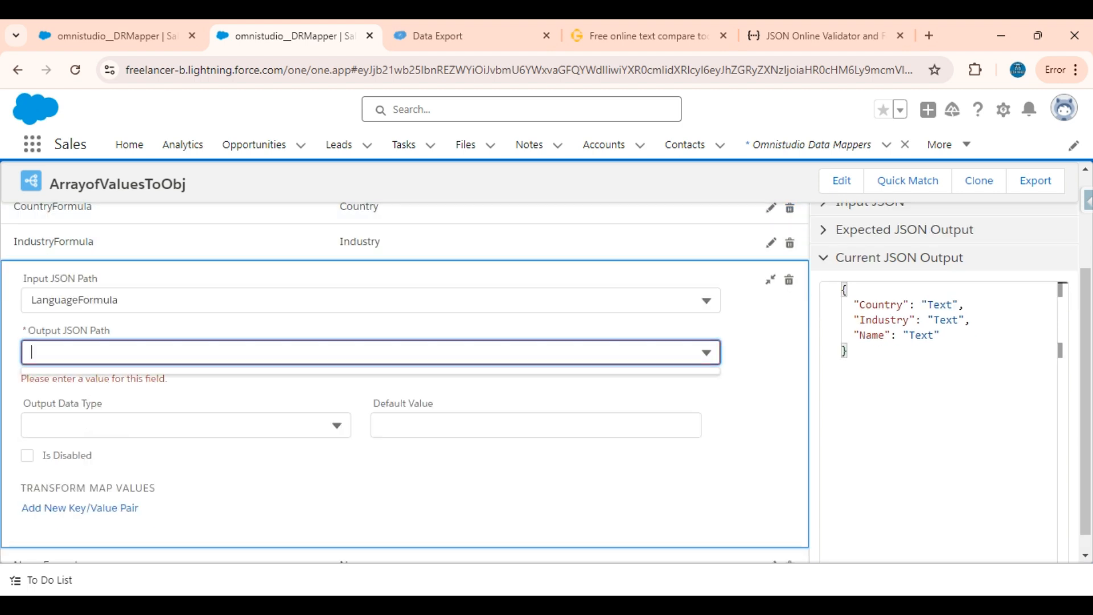
text(K)
key(BackSpace)
text(La)
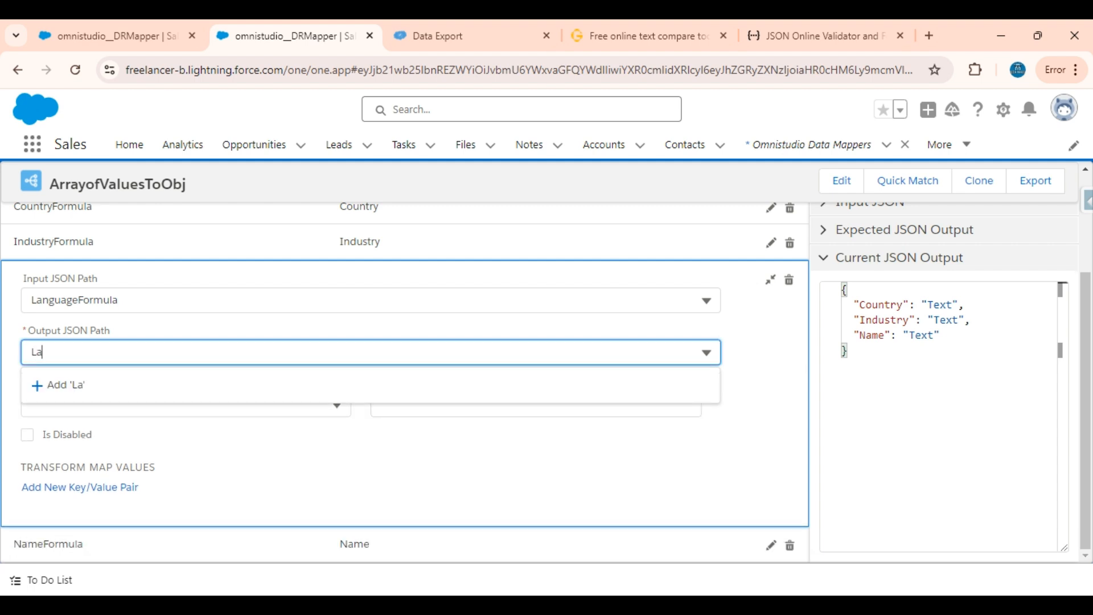
text(nguage)
click(93, 384)
Execute the preview with the RecordValues input and compare its response with the object and array on the text compare page
scroll(93, 383, up, 2)
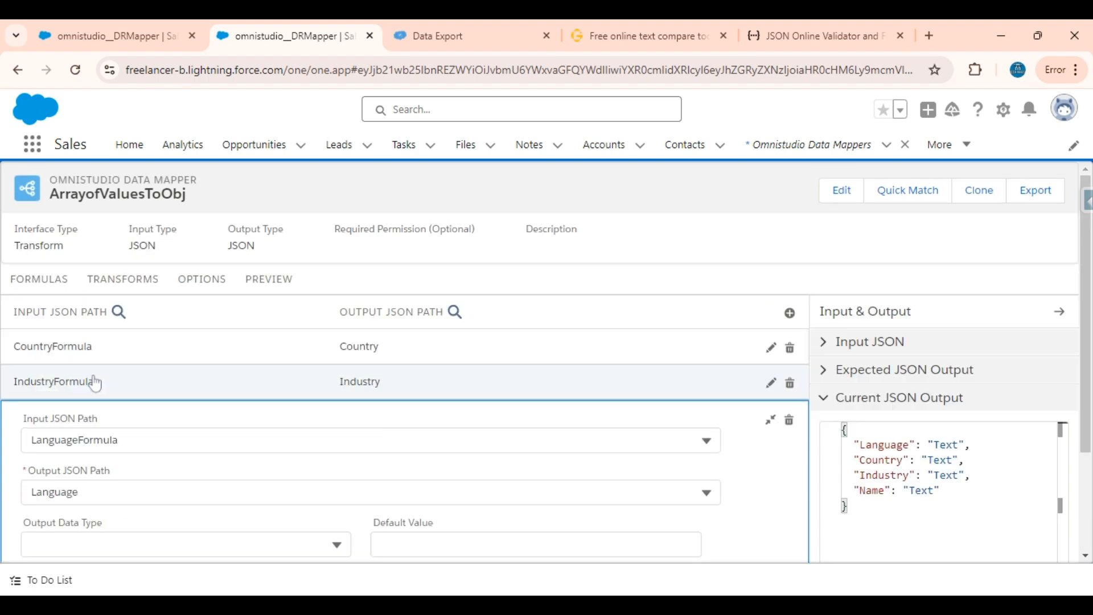
click(263, 285)
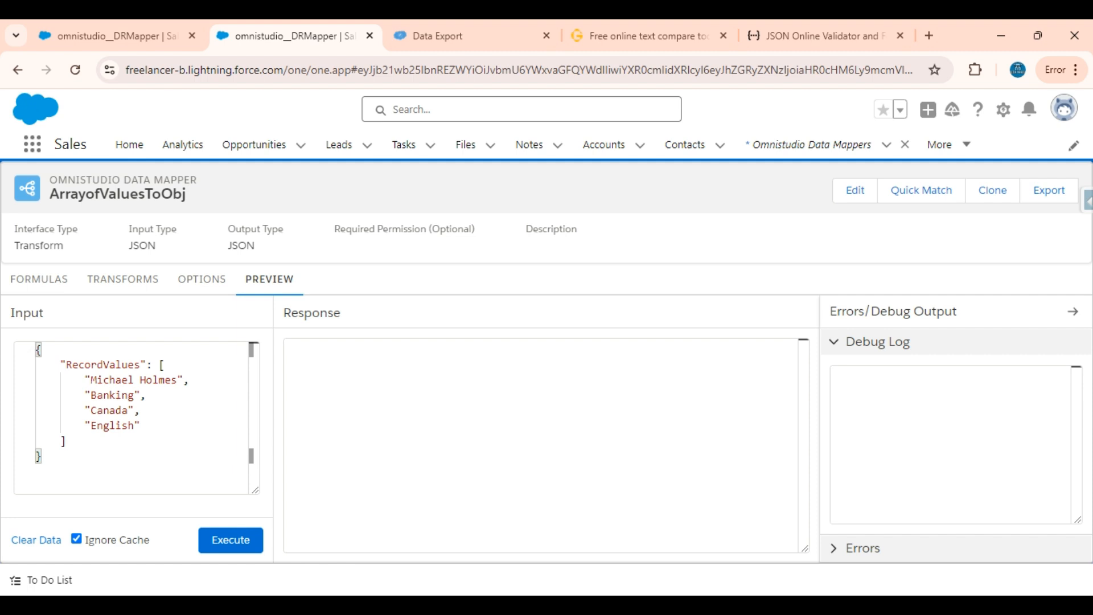
click(235, 551)
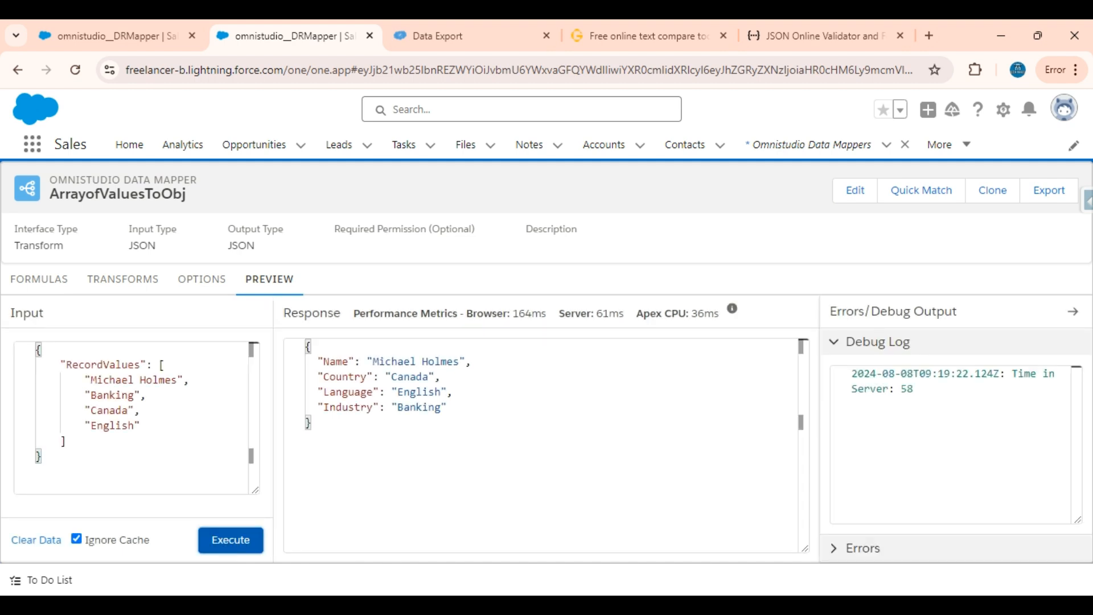
click(659, 23)
click(115, 349)
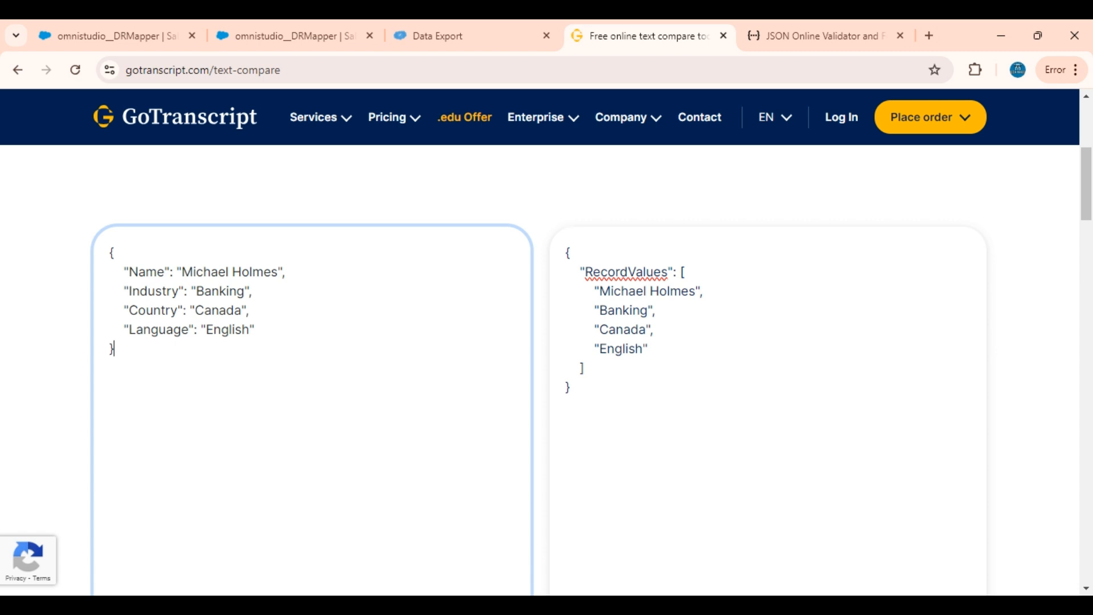
drag(572, 388, 548, 241)
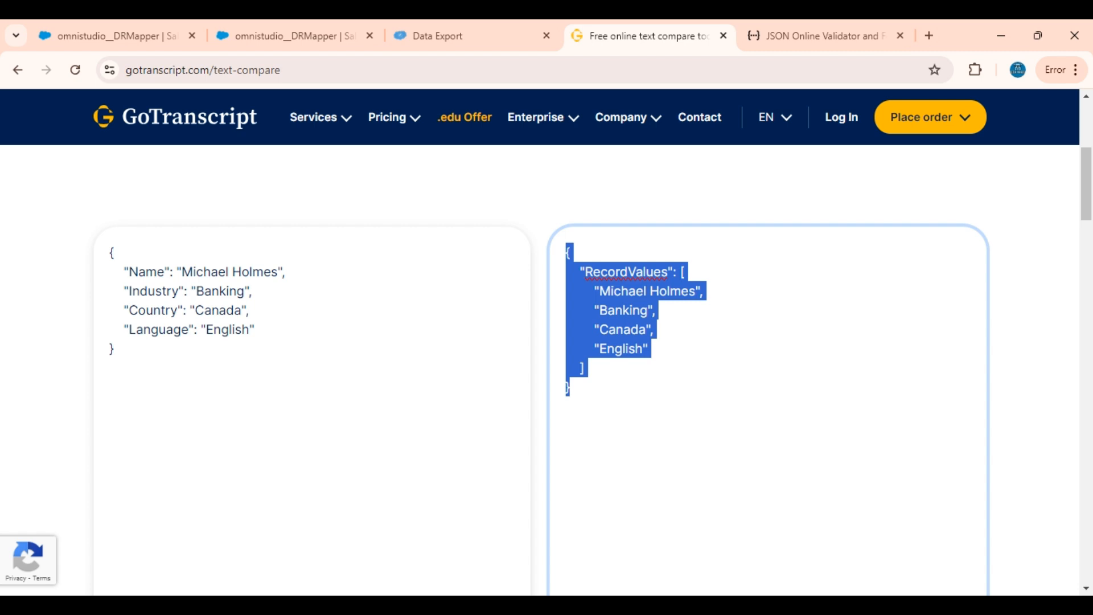
click(251, 25)
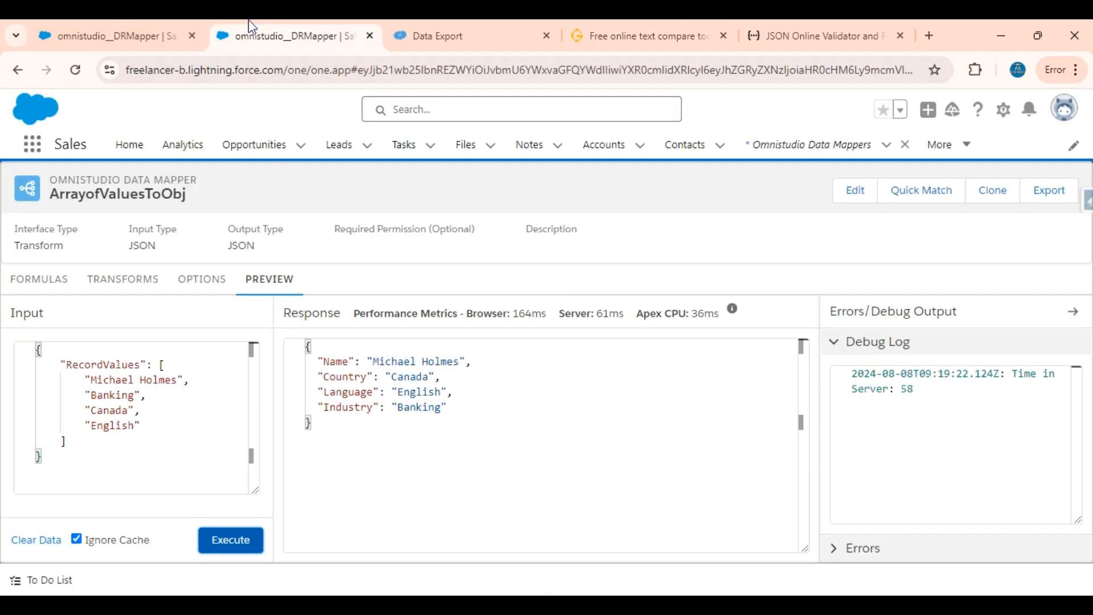
drag(312, 424, 280, 343)
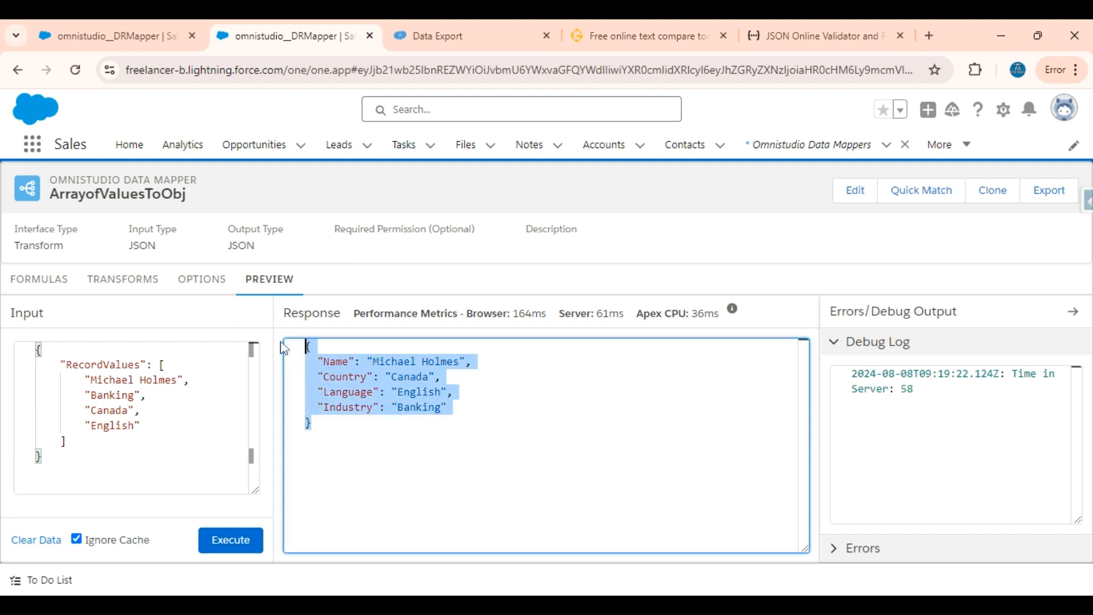
click(312, 423)
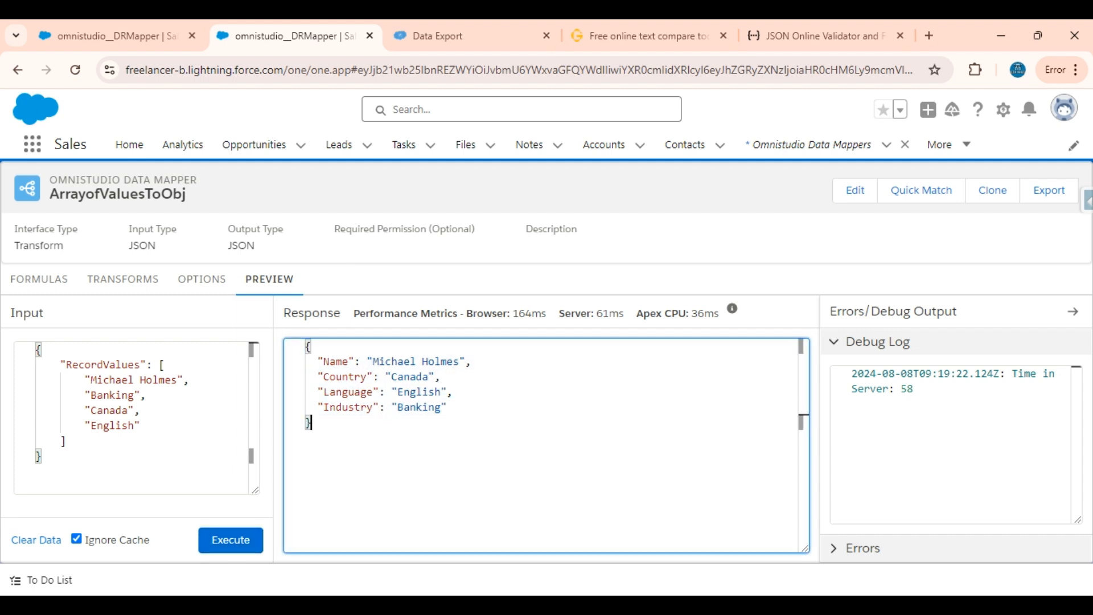